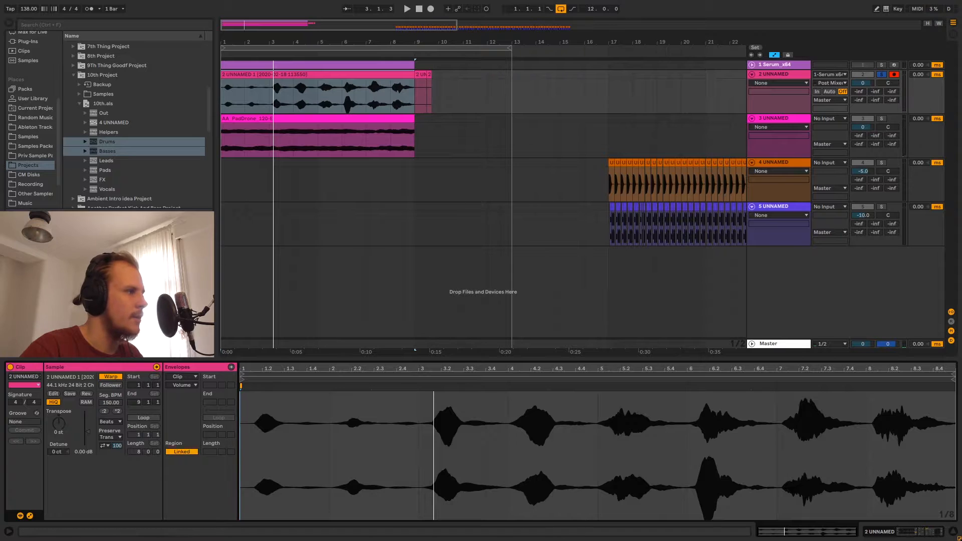
Turn off warping for the recorded audio clip at the start of track 2
{"action": "left_click", "coordinate": [112, 378]}
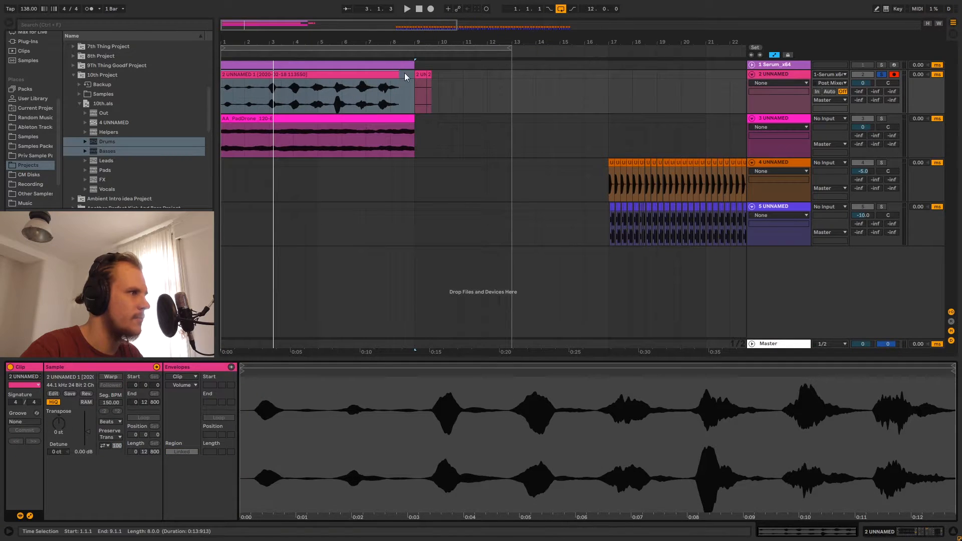
Try turning off warping for the AA_PadDrone clip on track 3 and undo the change
{"action": "left_click", "coordinate": [378, 120]}
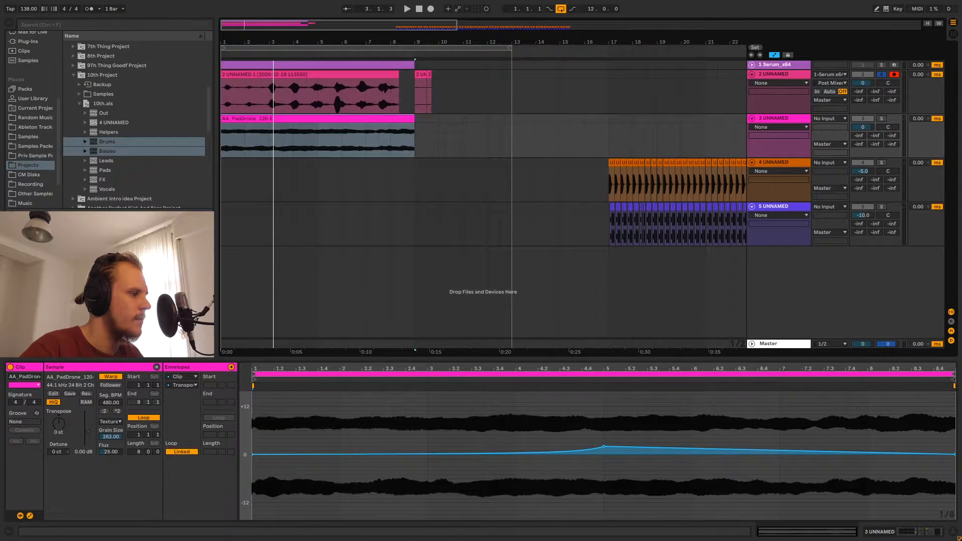
{"action": "left_click", "coordinate": [111, 376]}
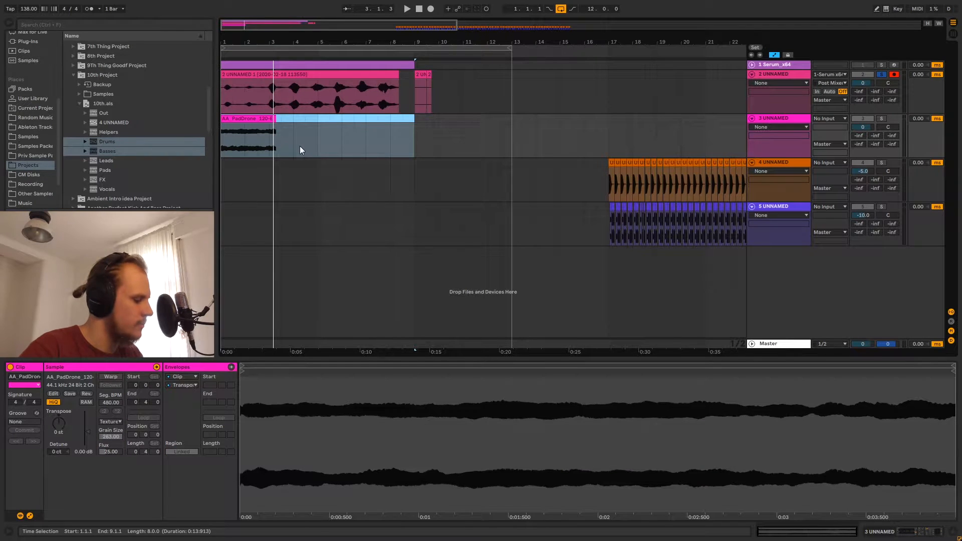
{"action": "key", "text": "ctrl+z"}
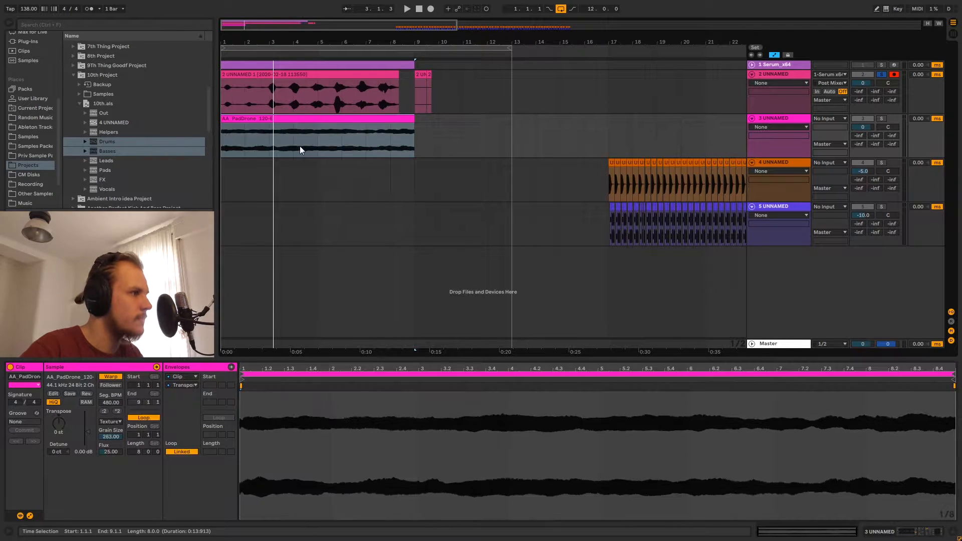
Listen to the unwarped clip on track 2, and solo track 3 to play the AA_PadDrone clip
{"action": "left_click", "coordinate": [348, 92]}
{"action": "key", "text": "space"}
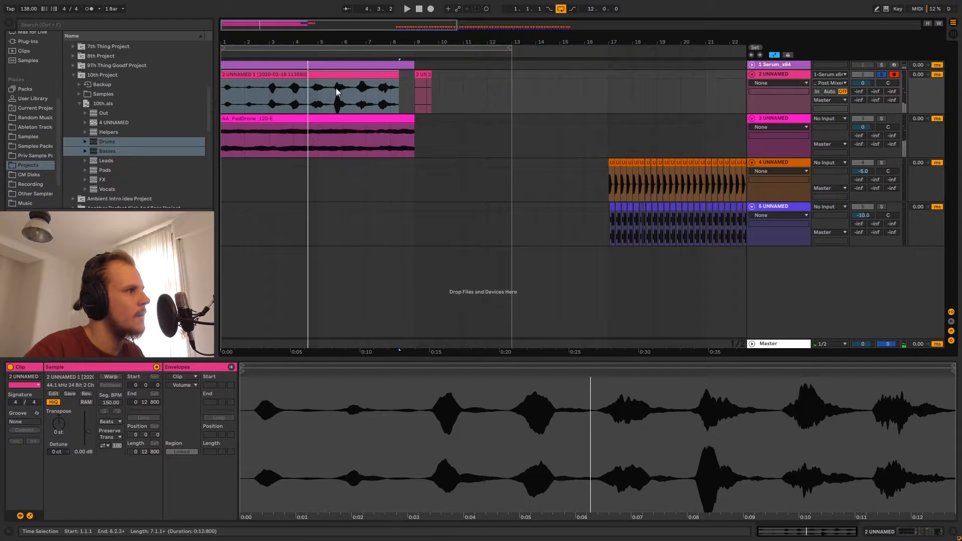
{"action": "left_click", "coordinate": [881, 118]}
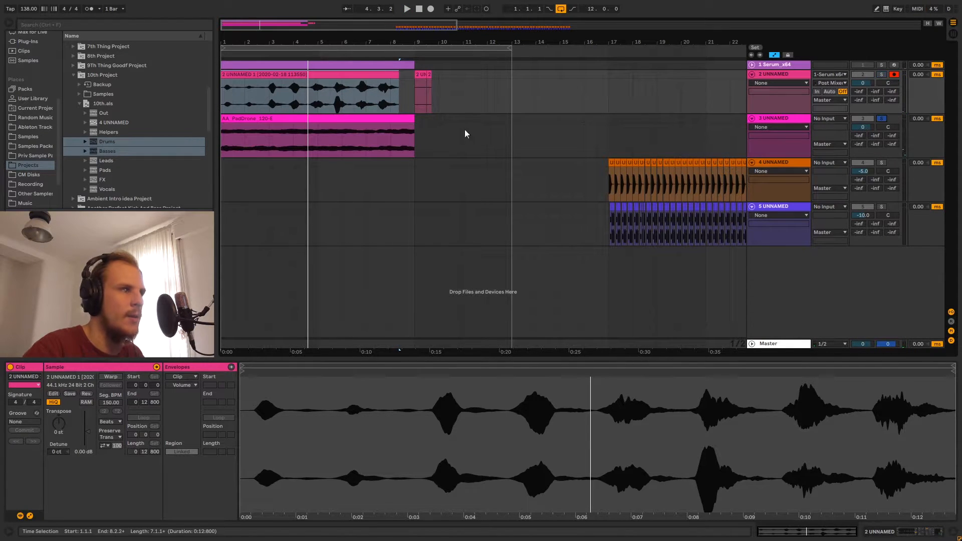
{"action": "left_click", "coordinate": [274, 144]}
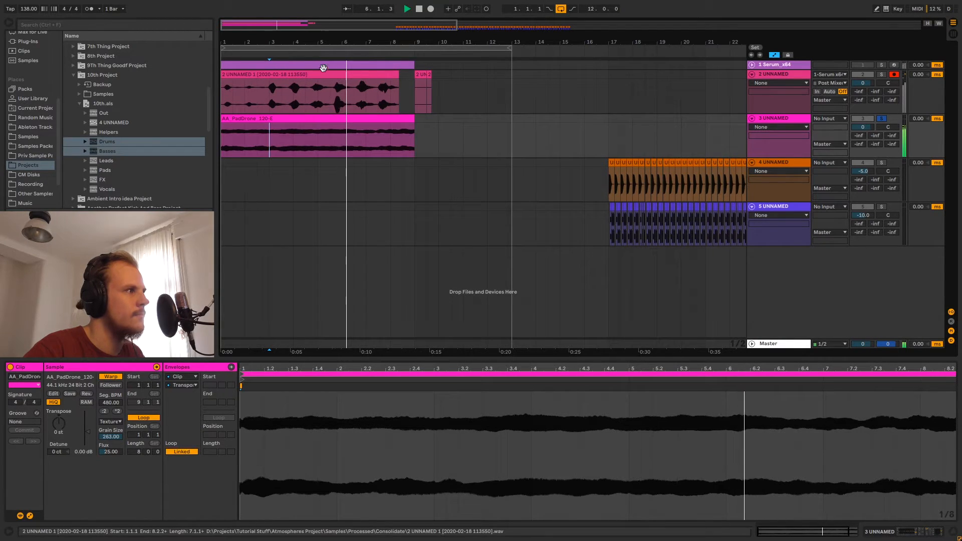
{"action": "key", "text": "space"}
Move the AA_PadDrone clip along track 3 to start at bar 21, above the kick and bass clips
{"action": "left_click_drag", "start_coordinate": [344, 43], "coordinate": [344, 18]}
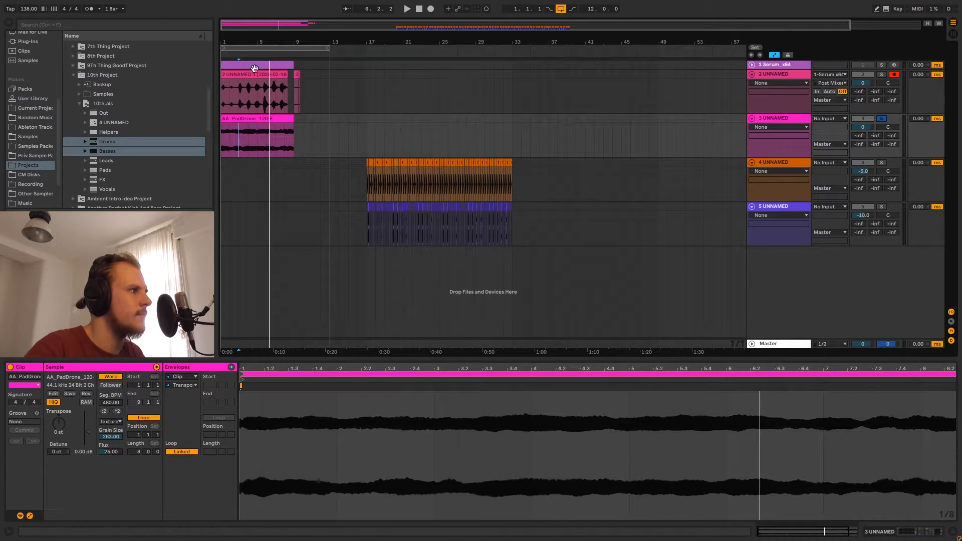
{"action": "left_click", "coordinate": [245, 118]}
{"action": "left_click_drag", "start_coordinate": [246, 118], "coordinate": [428, 119]}
{"action": "left_click_drag", "start_coordinate": [425, 37], "coordinate": [426, 100]}
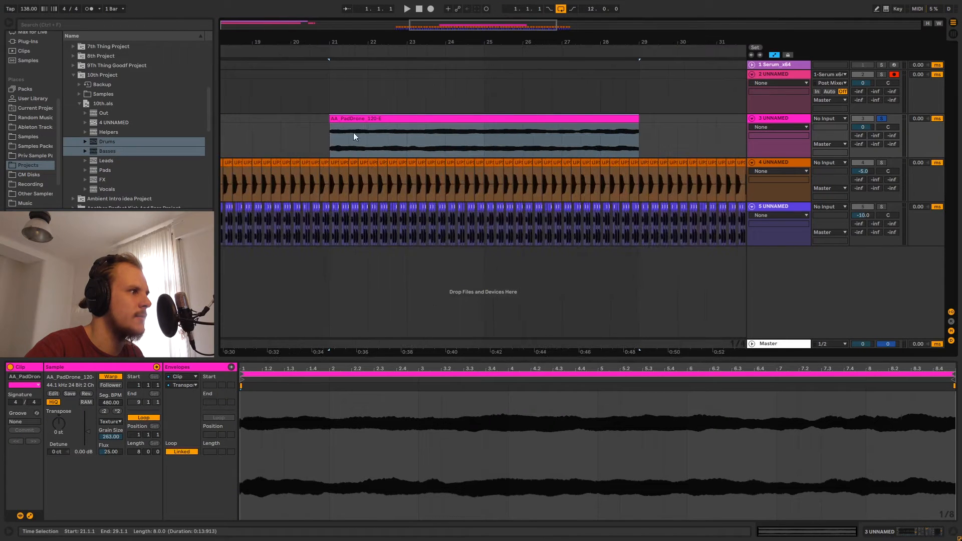
Unsolo track 3 and play the drone together with the kick and bass from bar 20
{"action": "left_click", "coordinate": [329, 140]}
{"action": "left_click", "coordinate": [296, 120]}
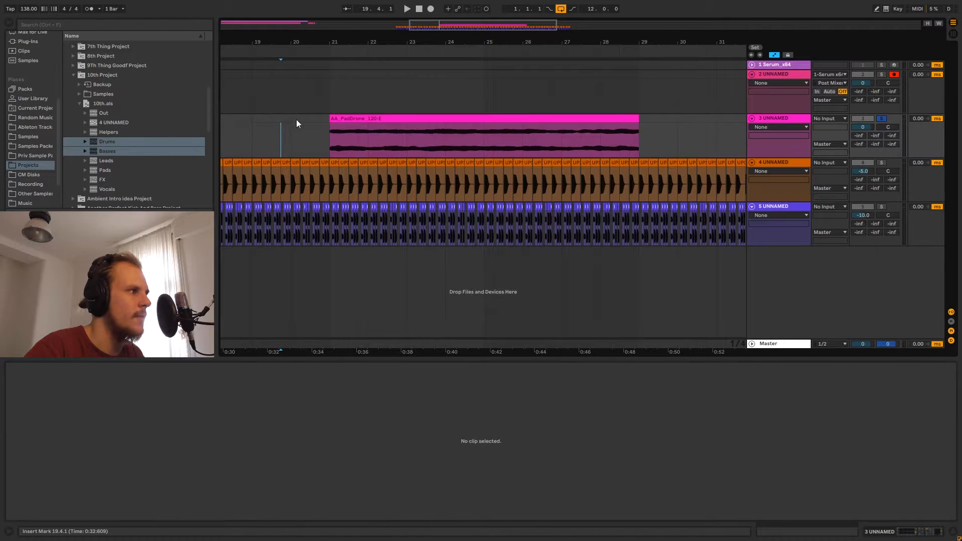
{"action": "left_click", "coordinate": [880, 119]}
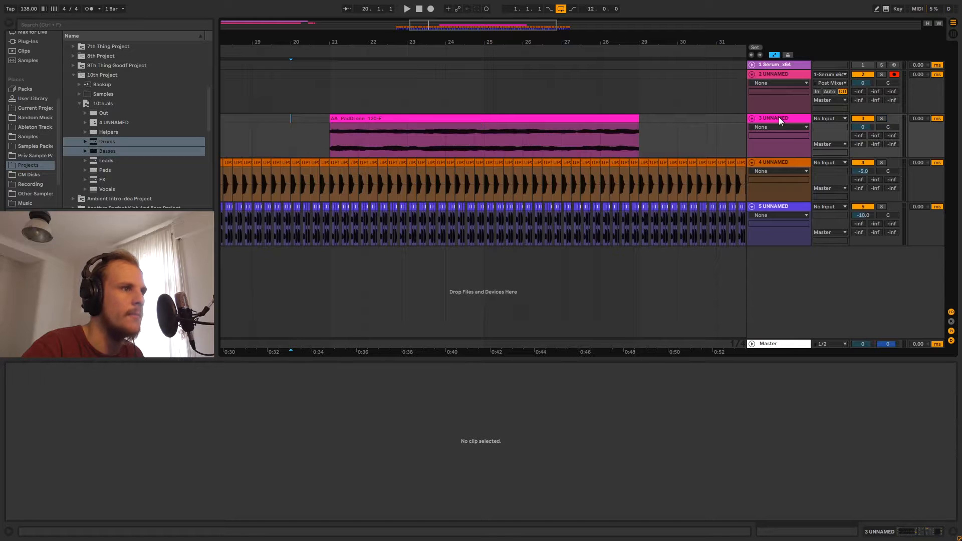
{"action": "key", "text": "space"}
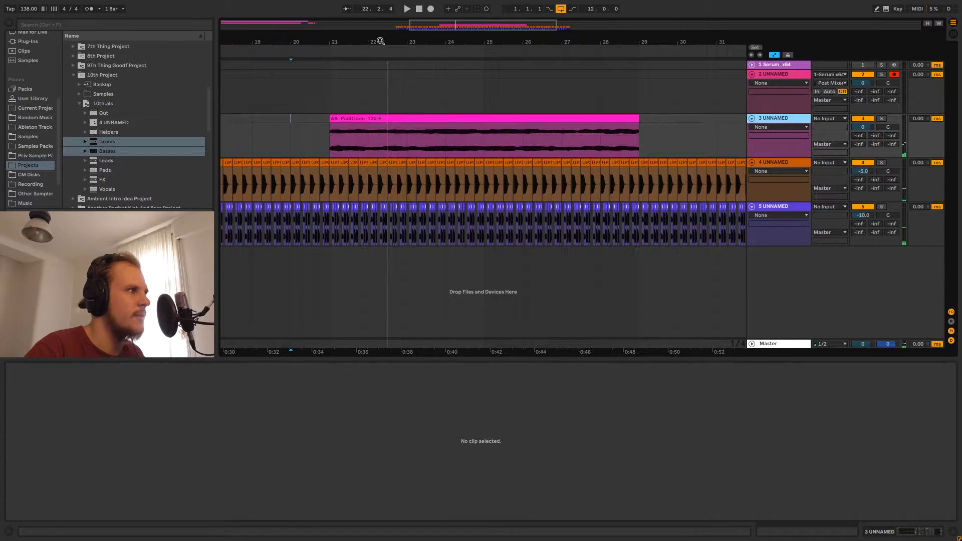
Solo the kick on track 4, play it from bar 21 and examine its peak frequency in the enlarged EQ Eight spectrum, and unsolo it
{"action": "left_click_drag", "start_coordinate": [336, 41], "coordinate": [377, 63]}
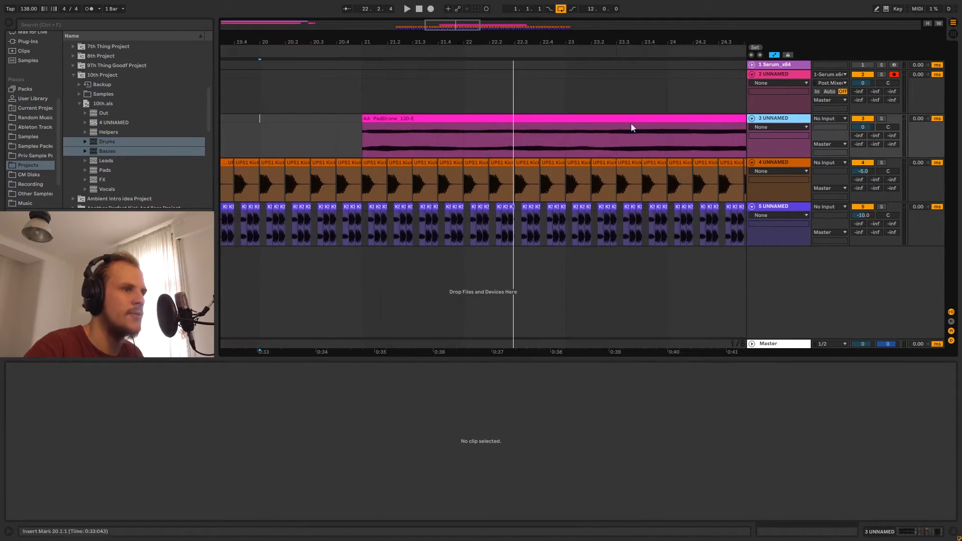
{"action": "left_click", "coordinate": [781, 162]}
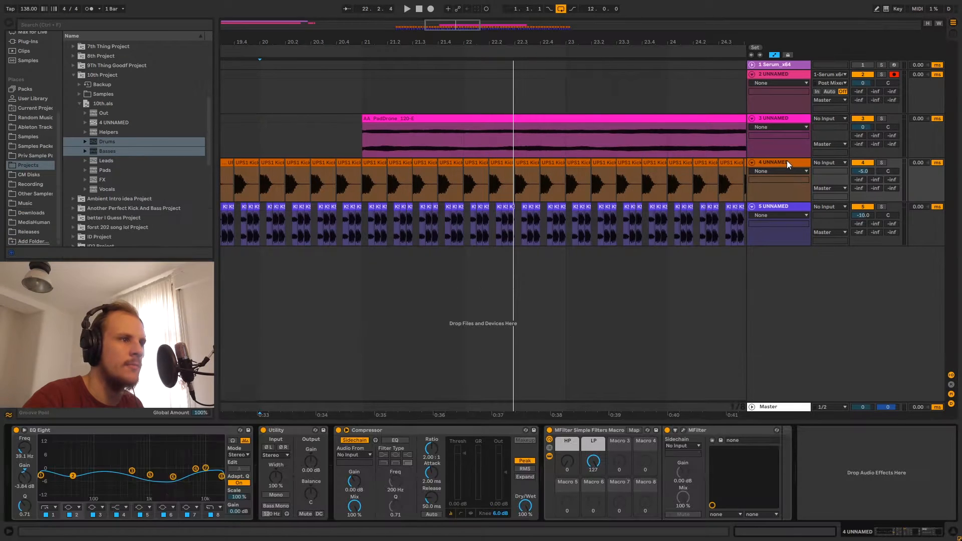
{"action": "left_click", "coordinate": [881, 162]}
{"action": "left_click", "coordinate": [380, 184]}
{"action": "key", "text": "space"}
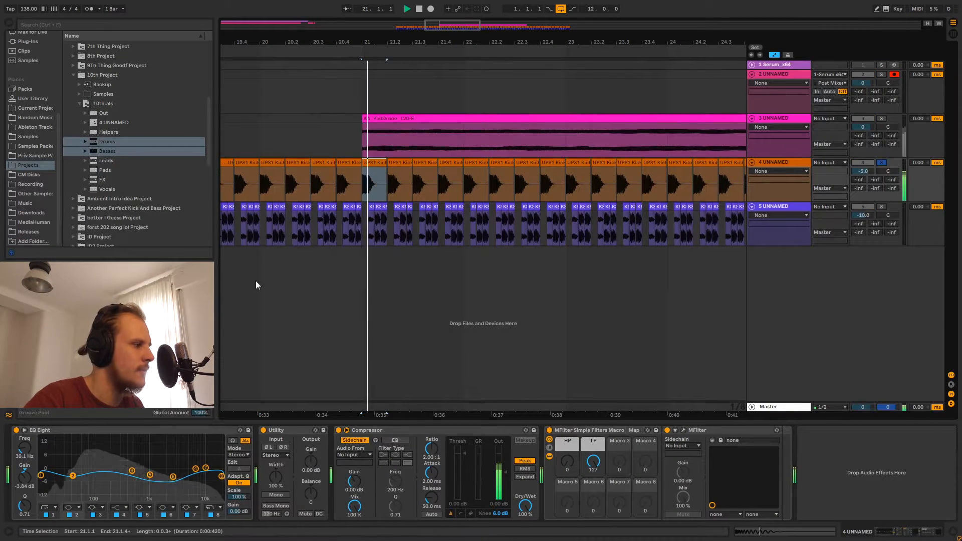
{"action": "left_click", "coordinate": [24, 430]}
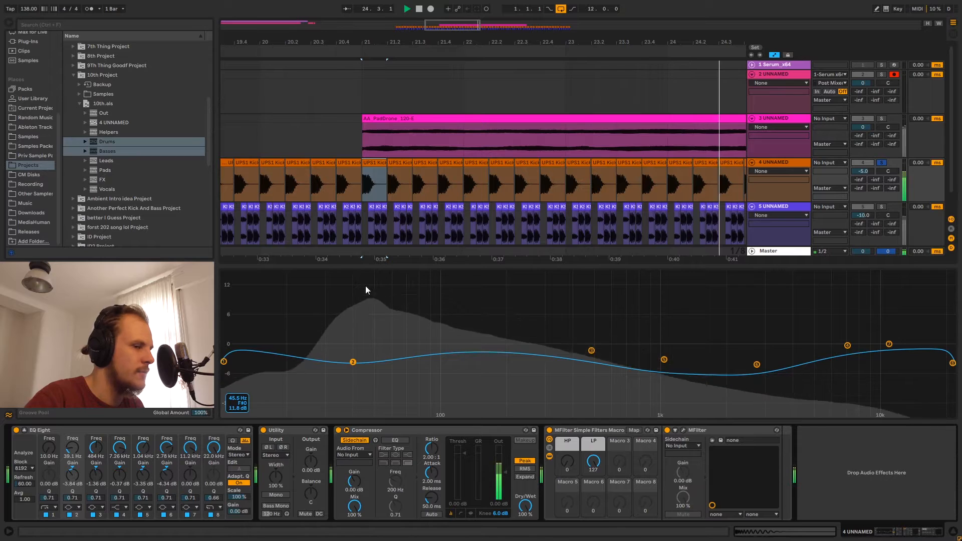
{"action": "key", "text": "space"}
{"action": "left_click", "coordinate": [882, 163]}
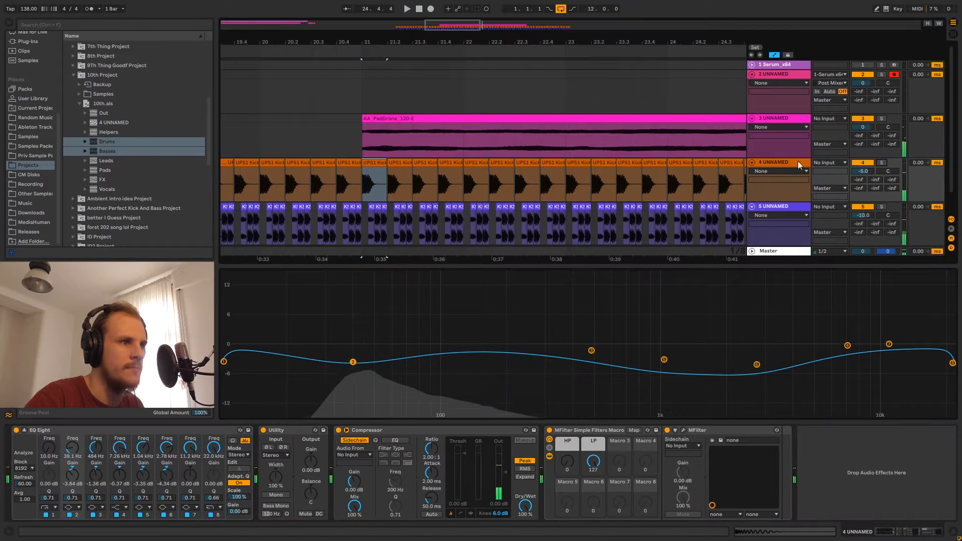
Fold track 4 and transpose the AA_PadDrone clip on track 3 up by 2 semitones
{"action": "left_click", "coordinate": [751, 162]}
{"action": "double_click", "coordinate": [581, 116]}
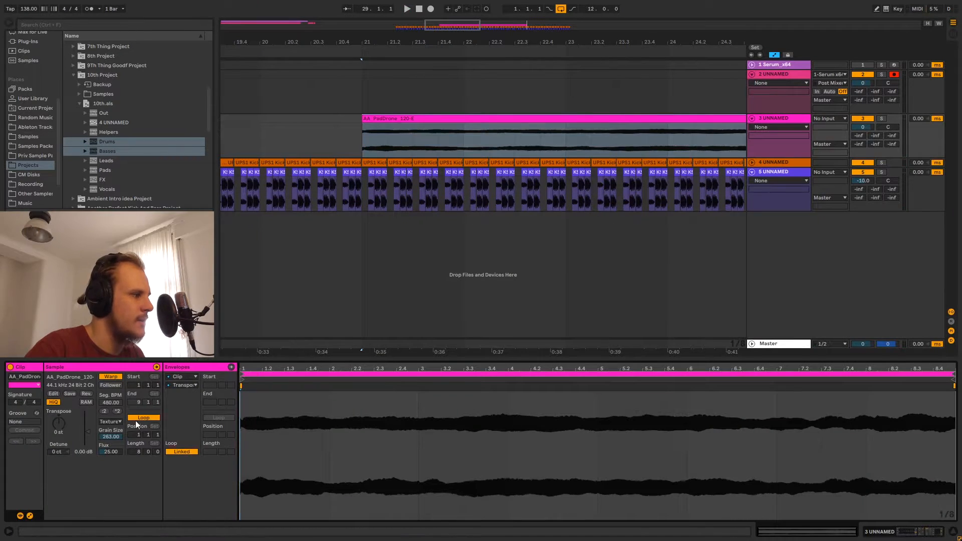
{"action": "left_click_drag", "start_coordinate": [62, 423], "coordinate": [63, 418]}
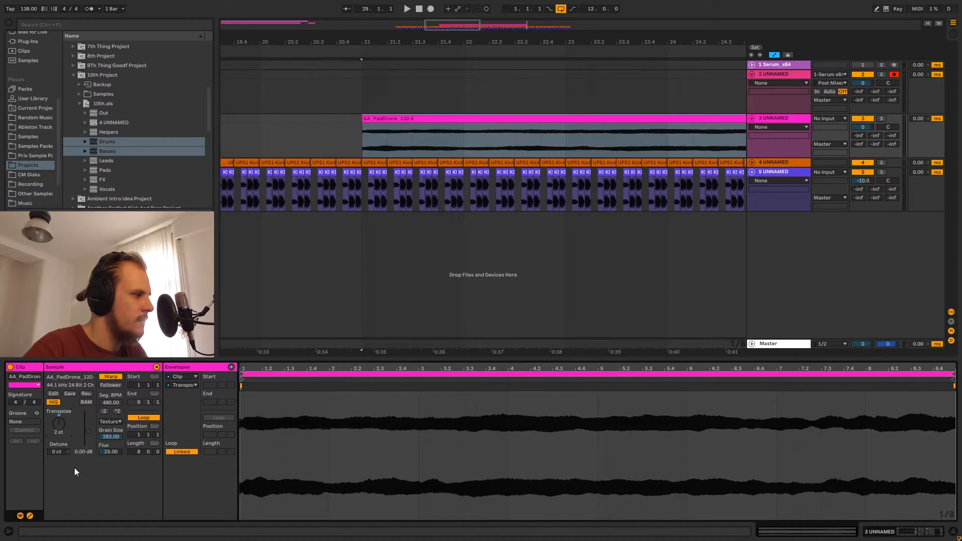
Solo track 3 and listen to the transposed drone from just before bar 21
{"action": "left_click", "coordinate": [881, 119]}
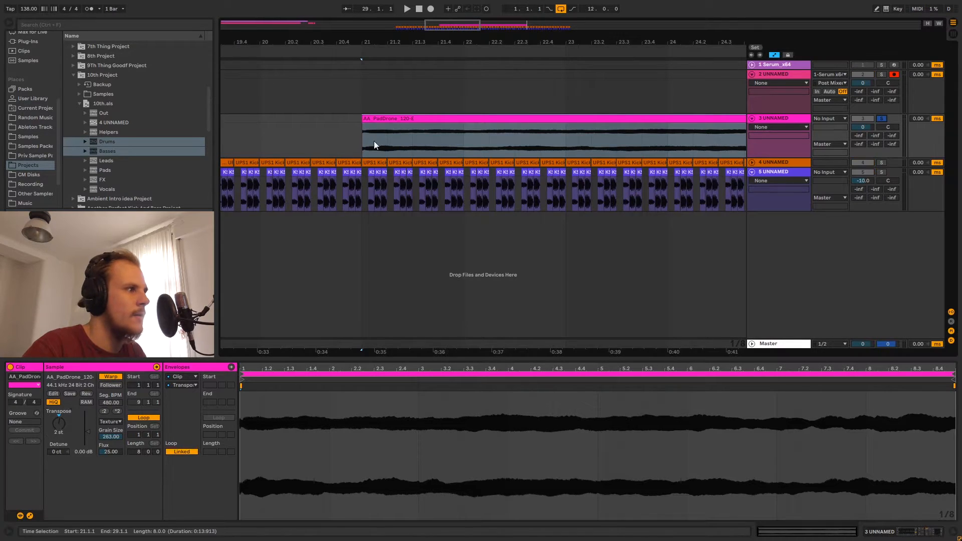
{"action": "left_click", "coordinate": [361, 140]}
{"action": "key", "text": "space"}
{"action": "left_click", "coordinate": [338, 136]}
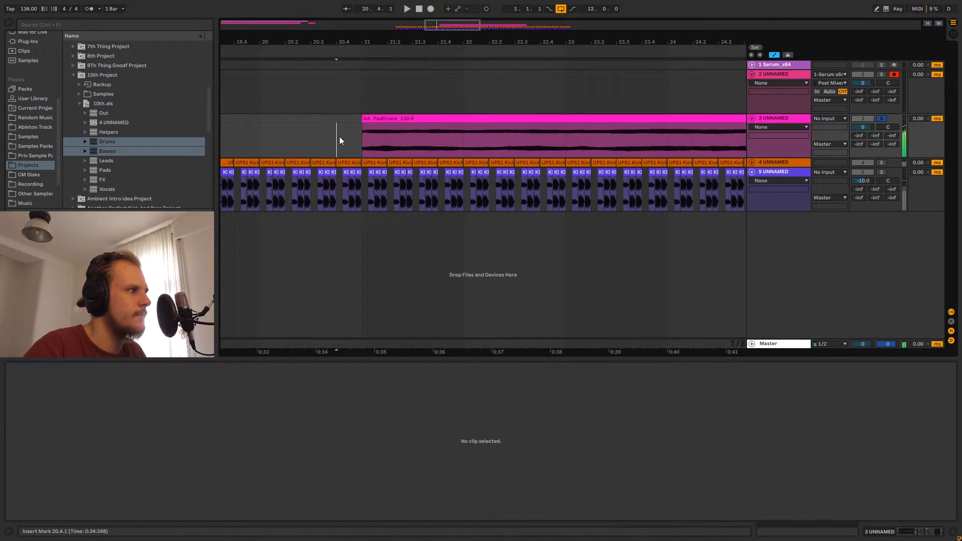
{"action": "key", "text": "space"}
Consolidate the transposed AA_PadDrone clip from bar 21 to bar 29 into a new audio clip
{"action": "left_click_drag", "start_coordinate": [386, 42], "coordinate": [364, 17]}
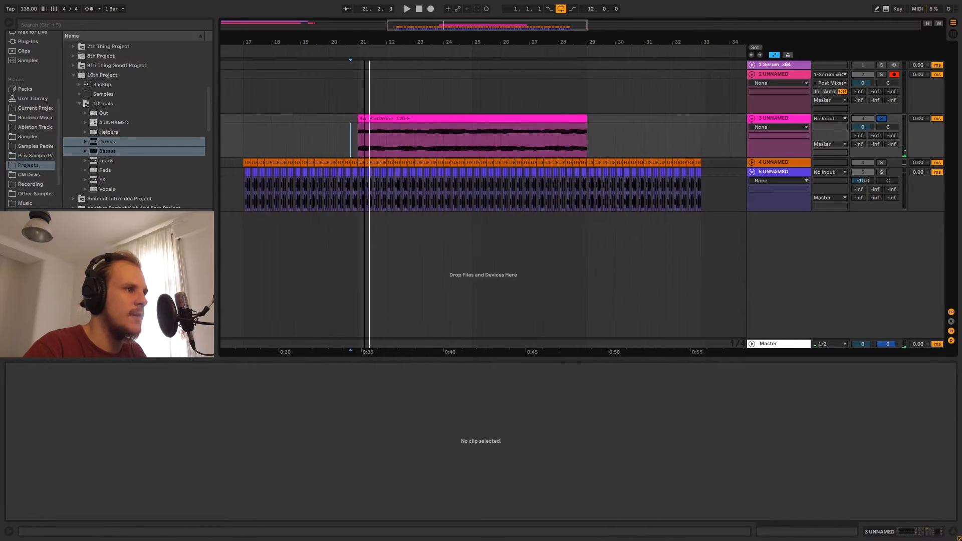
{"action": "left_click", "coordinate": [543, 117]}
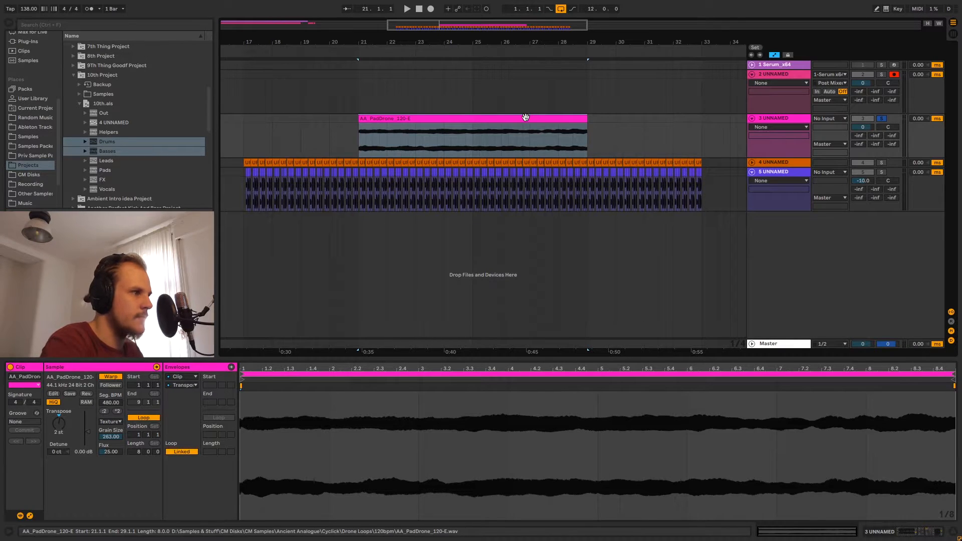
{"action": "key", "text": "ctrl+j"}
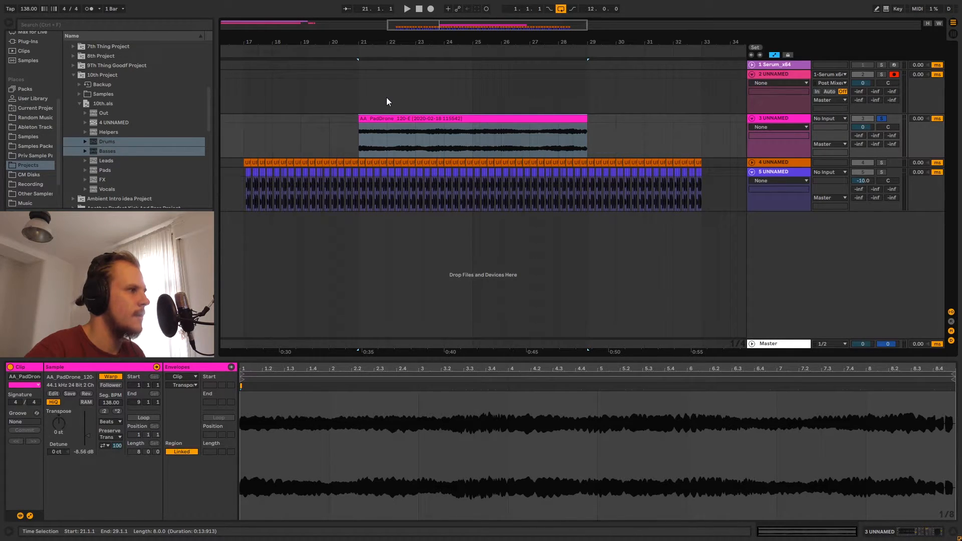
Listen to the middle of the consolidated drone clip on track 3, starting from 24.2.3
{"action": "left_click_drag", "start_coordinate": [360, 40], "coordinate": [308, 65]}
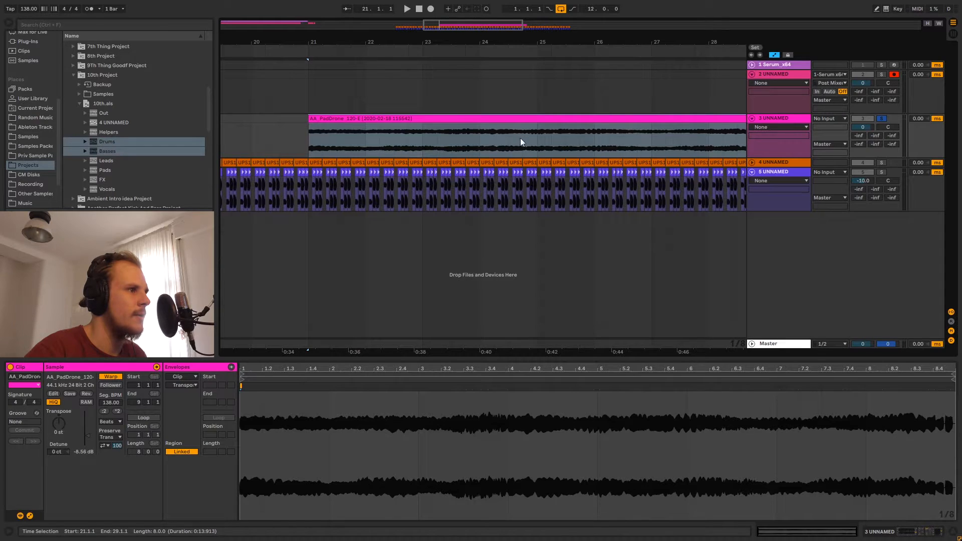
{"action": "left_click_drag", "start_coordinate": [504, 140], "coordinate": [550, 142]}
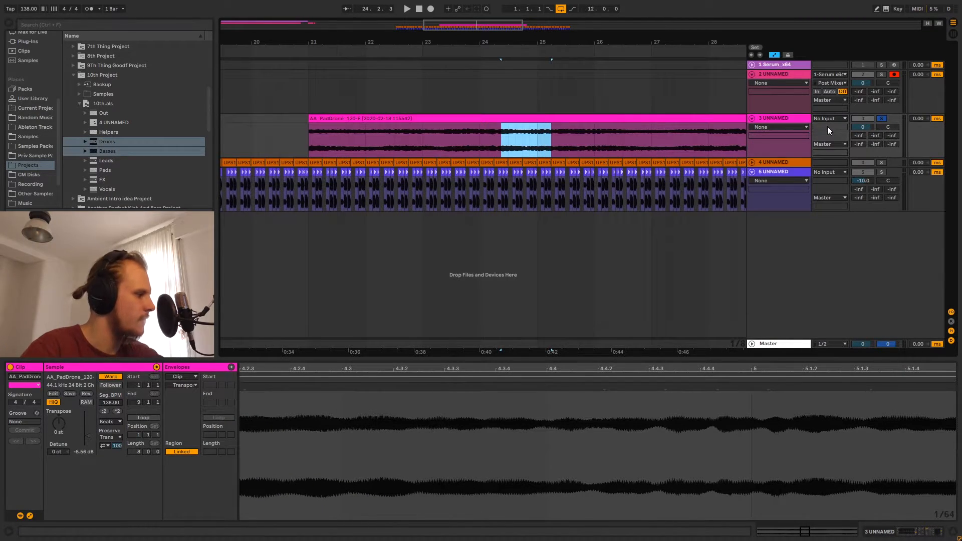
{"action": "left_click", "coordinate": [503, 144]}
{"action": "key", "text": "space"}
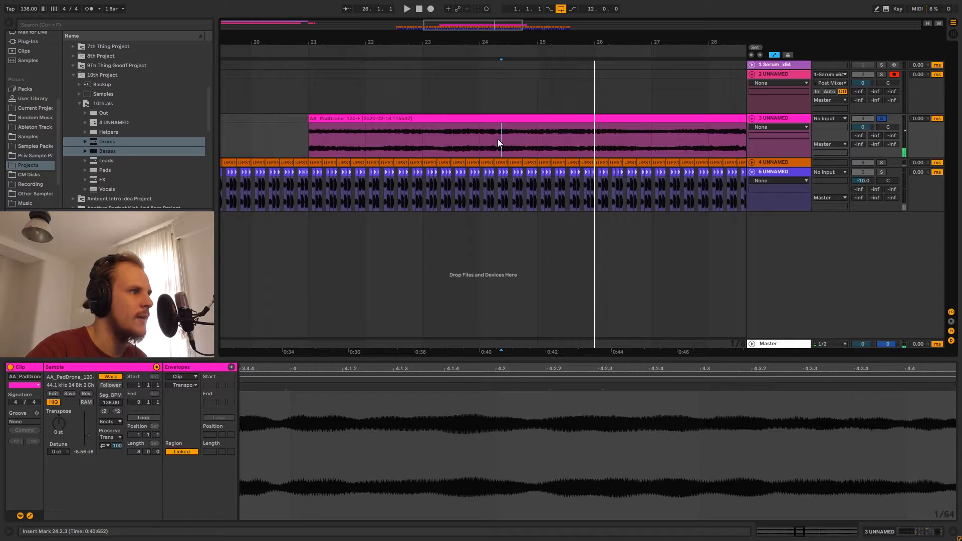
{"action": "left_click_drag", "start_coordinate": [499, 141], "coordinate": [700, 148]}
Delete the bass clips on track 5 in the last beat before bar 25, from 24.4.1 to 25.1.1
{"action": "left_click", "coordinate": [539, 141]}
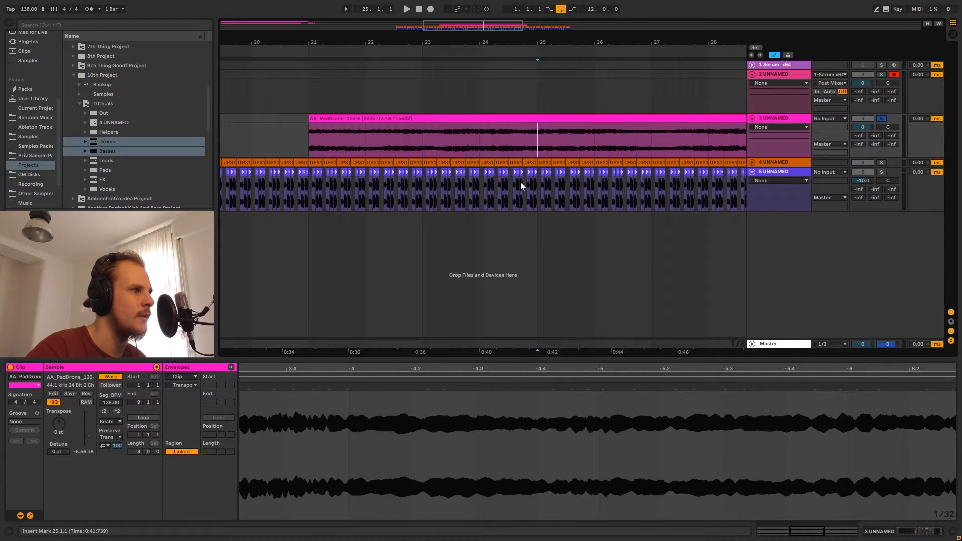
{"action": "left_click_drag", "start_coordinate": [539, 172], "coordinate": [525, 173]}
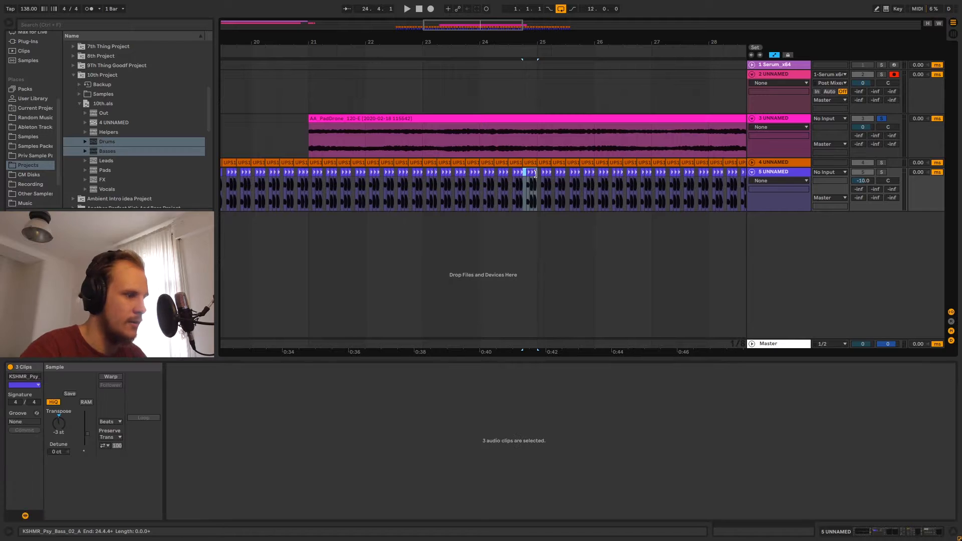
{"action": "key", "text": "Delete"}
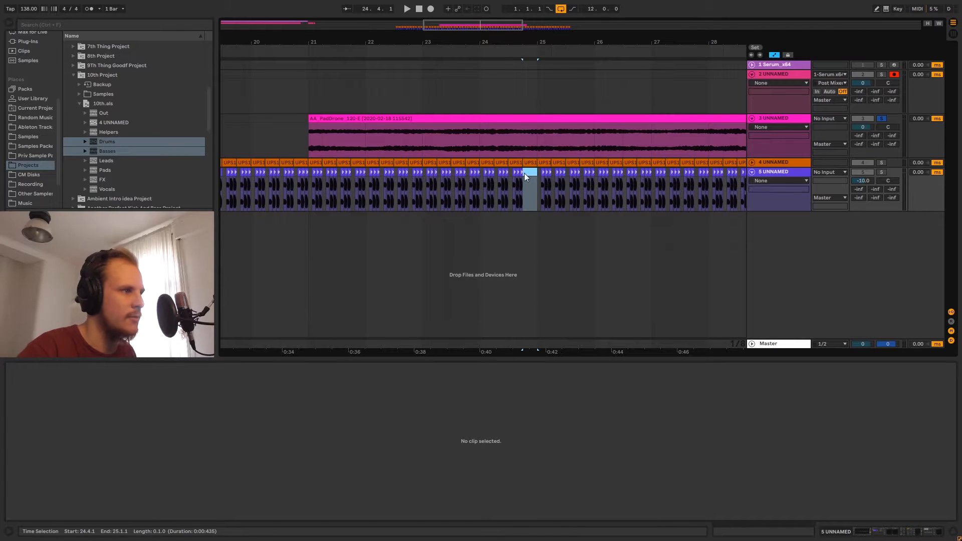
{"action": "left_click", "coordinate": [524, 173]}
{"action": "left_click_drag", "start_coordinate": [416, 39], "coordinate": [441, 7]}
{"action": "left_click_drag", "start_coordinate": [353, 225], "coordinate": [594, 218]}
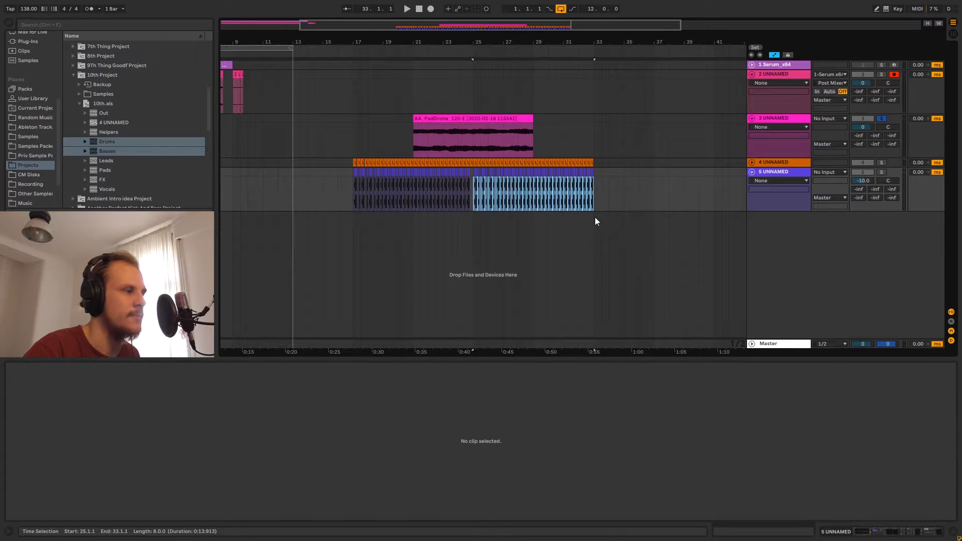
Add a fade-in to the consolidated drone clip on track 3, running from bar 21 to bar 25
{"action": "left_click_drag", "start_coordinate": [419, 41], "coordinate": [366, 73]}
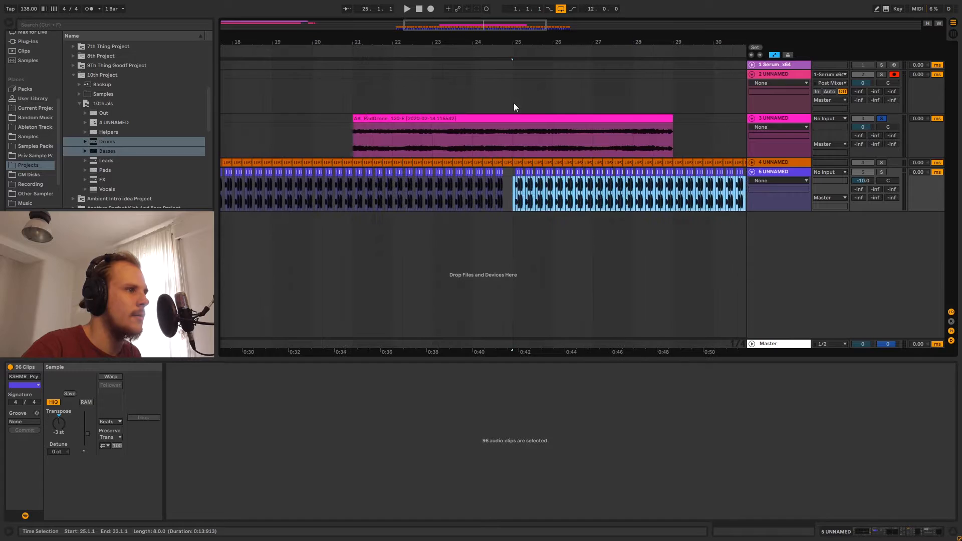
{"action": "left_click", "coordinate": [508, 119]}
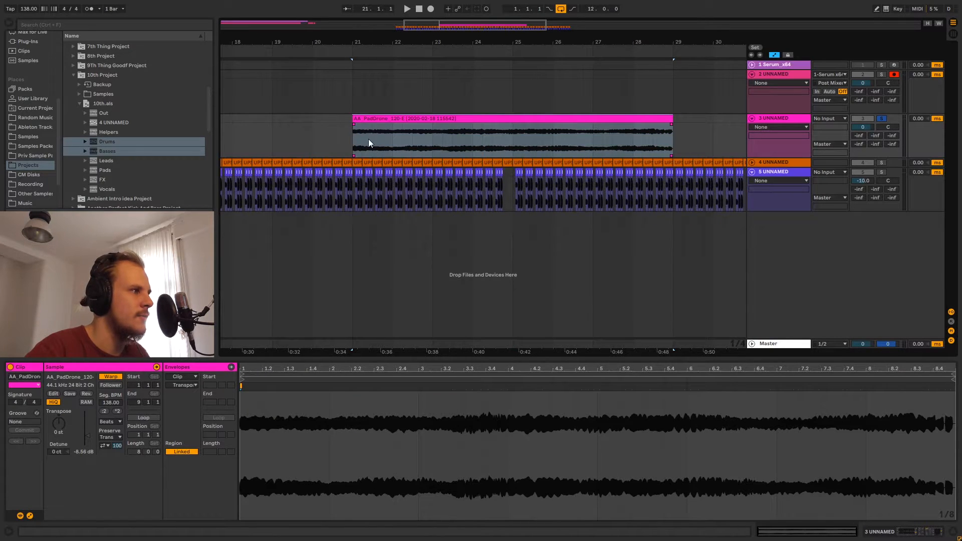
{"action": "left_click_drag", "start_coordinate": [353, 125], "coordinate": [512, 133]}
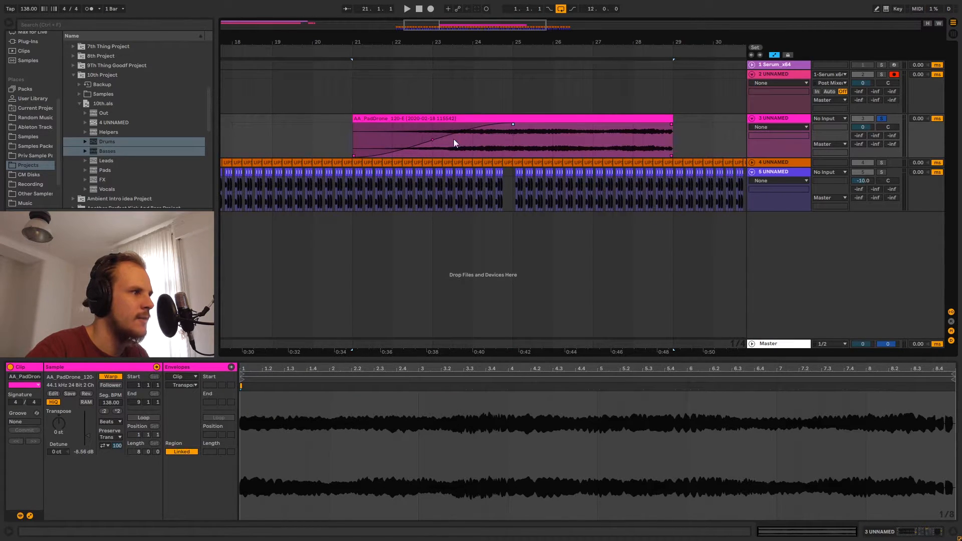
{"action": "left_click", "coordinate": [366, 118]}
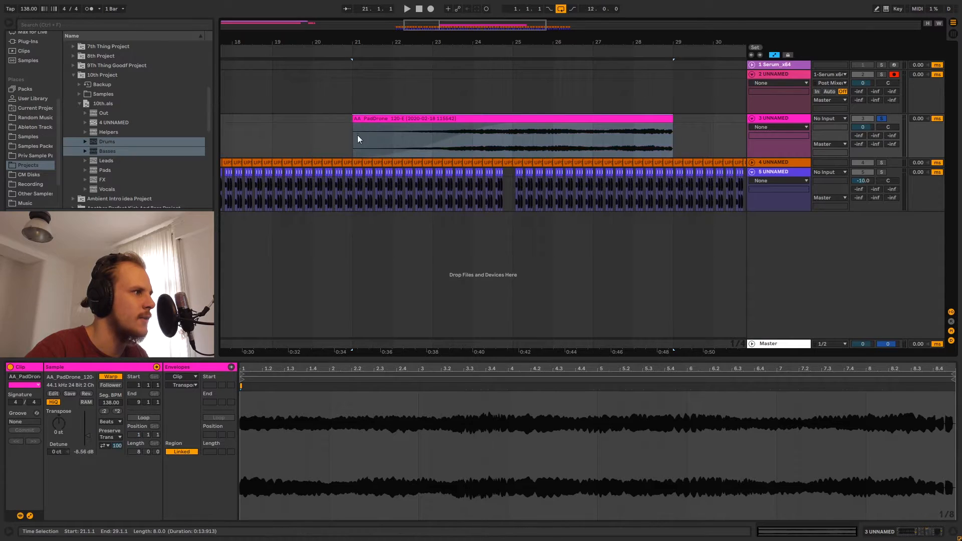
Play the drone clip on track 3 from bar 21 and add a curved fade-out running from just after bar 25 to bar 29
{"action": "left_click", "coordinate": [353, 140]}
{"action": "key", "text": "space"}
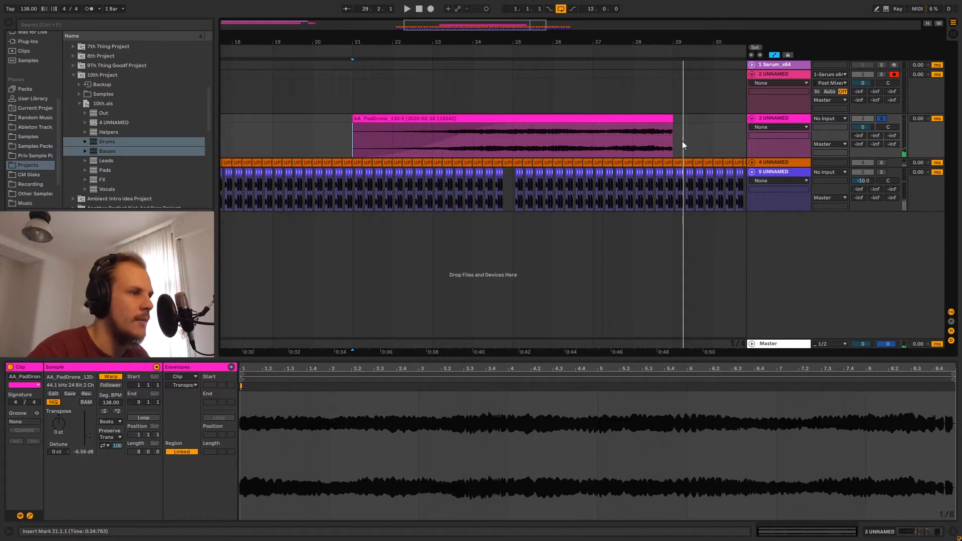
{"action": "left_click_drag", "start_coordinate": [639, 129], "coordinate": [525, 137]}
{"action": "left_click_drag", "start_coordinate": [596, 139], "coordinate": [587, 147]}
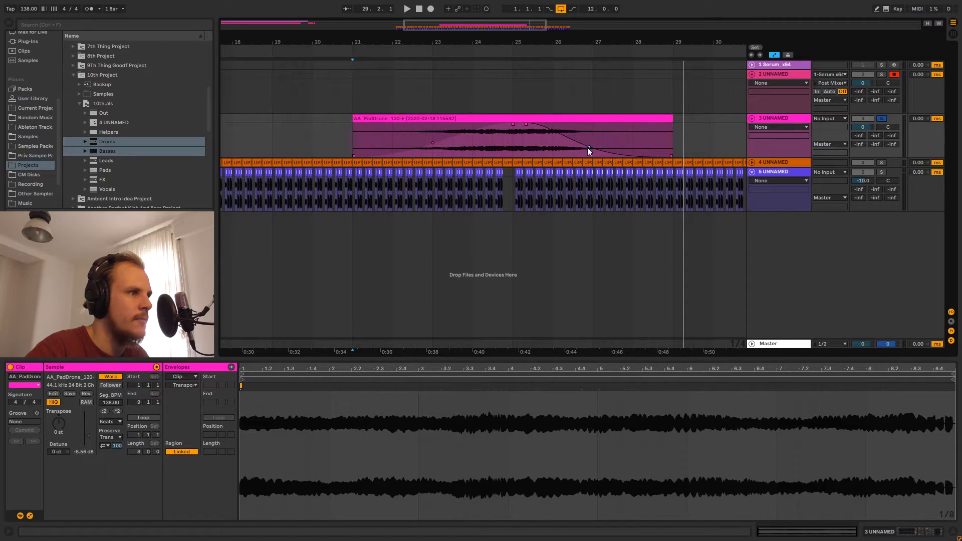
{"action": "left_click_drag", "start_coordinate": [525, 129], "coordinate": [518, 129]}
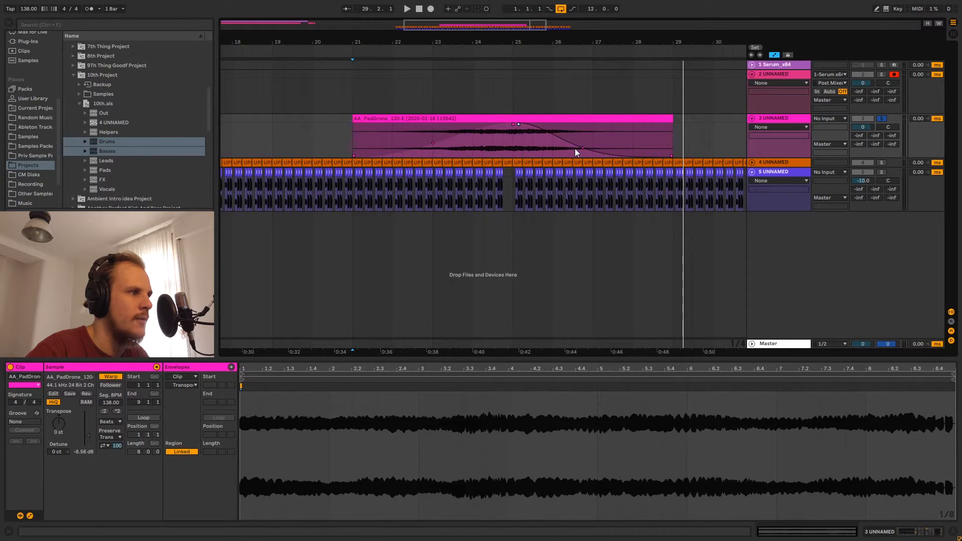
{"action": "left_click", "coordinate": [493, 136]}
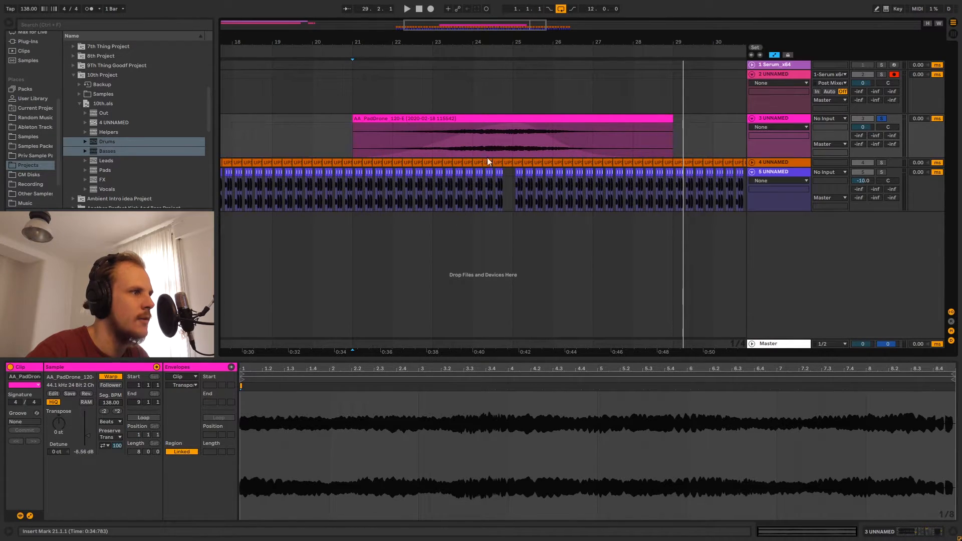
{"action": "left_click", "coordinate": [606, 121]}
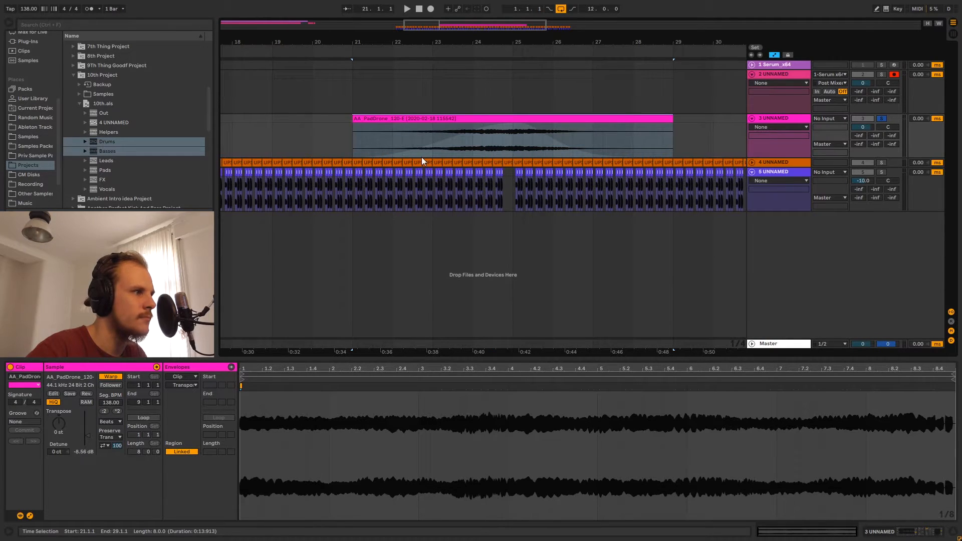
Listen to the faded drone clip on its own, starting from 23.3.1
{"action": "left_click", "coordinate": [452, 154]}
{"action": "key", "text": "space"}
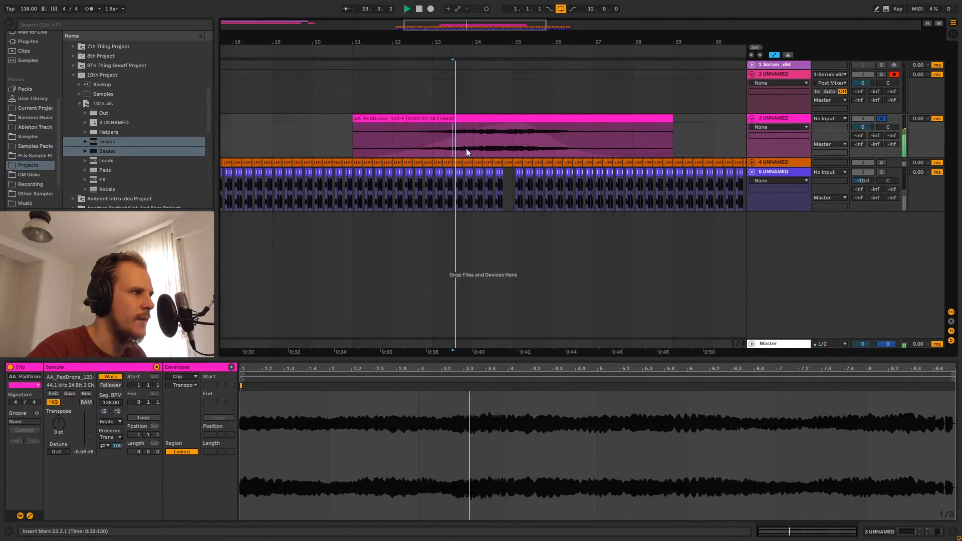
{"action": "left_click", "coordinate": [512, 146]}
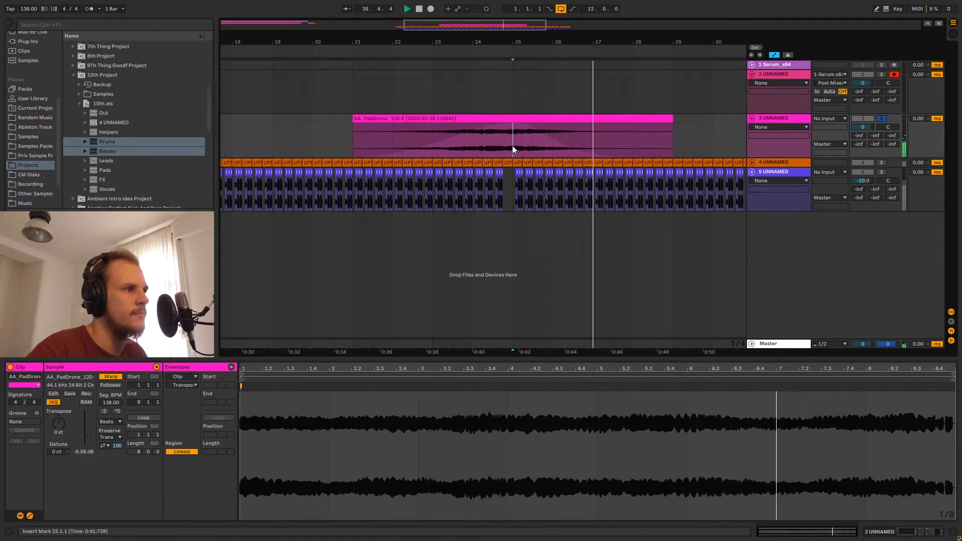
{"action": "key", "text": "space"}
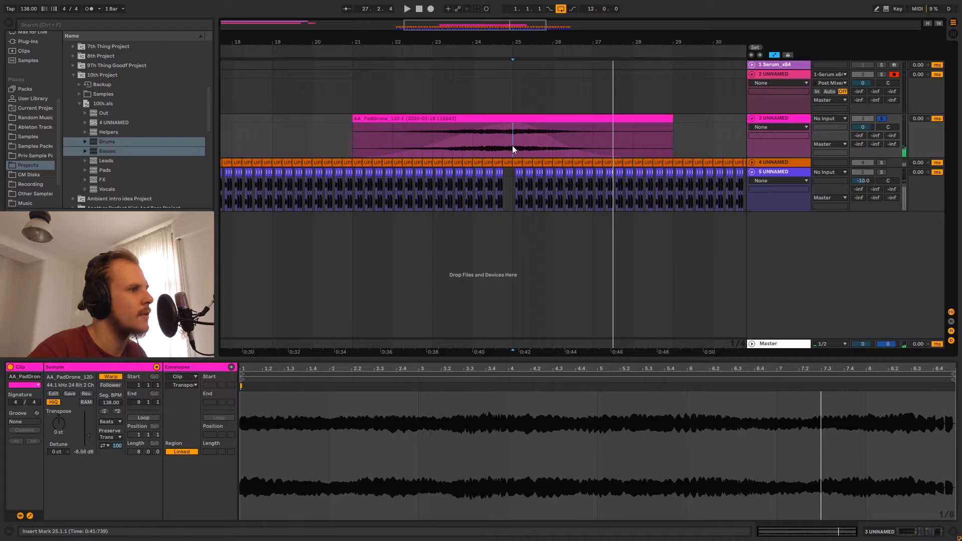
Take drone track 3 out of solo, play the arrangement from 21.2.1, and lower the track's volume to -6.0 dB
{"action": "left_click", "coordinate": [881, 119]}
{"action": "left_click", "coordinate": [366, 95]}
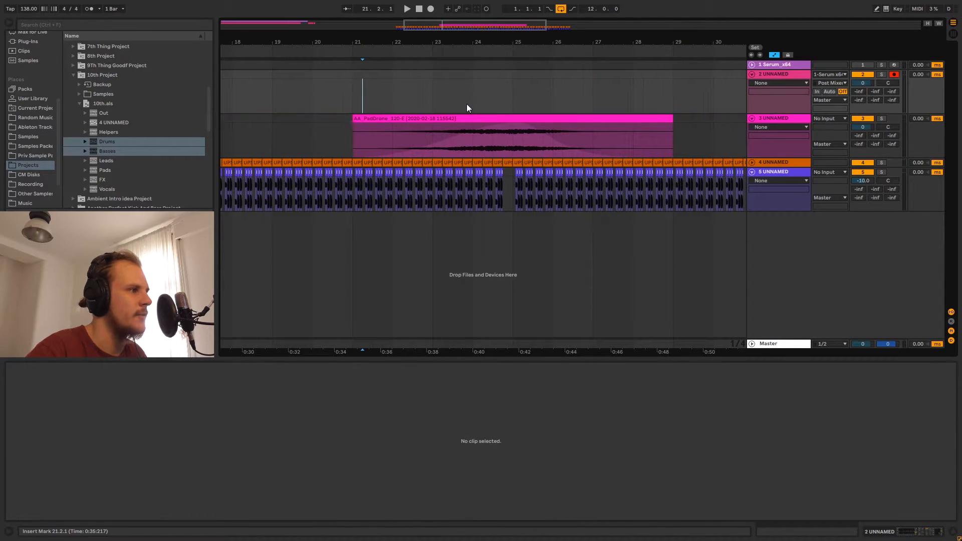
{"action": "key", "text": "space"}
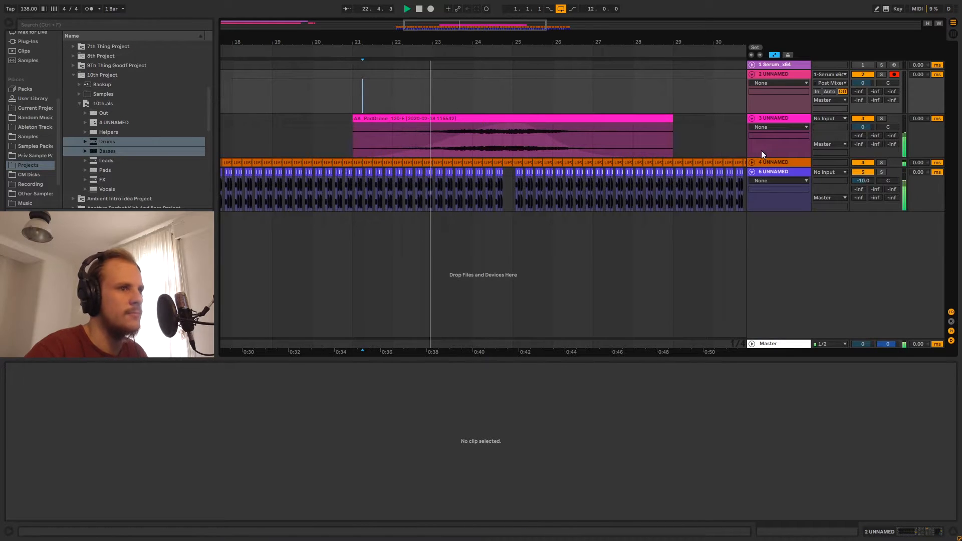
{"action": "left_click_drag", "start_coordinate": [854, 128], "coordinate": [855, 136]}
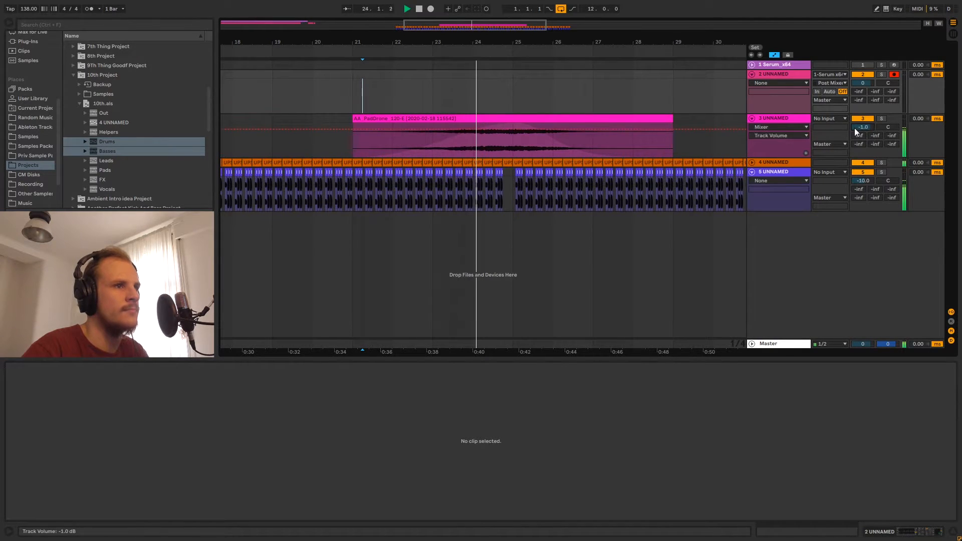
Add an Auto Filter after the Compressor on track 3 and lower its low-pass cutoff to about 1.5 kHz
{"action": "left_click", "coordinate": [771, 120]}
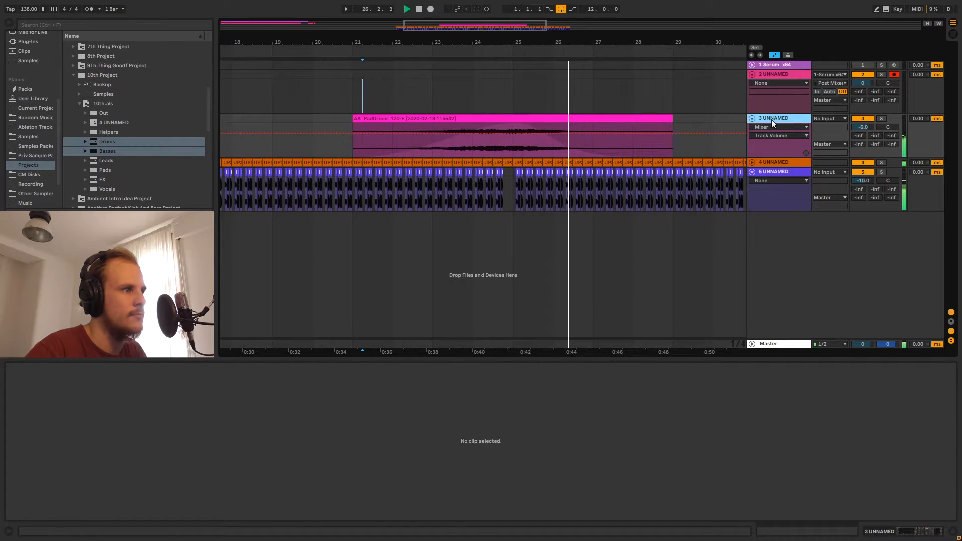
{"action": "key", "text": "space"}
{"action": "scroll", "coordinate": [29, 140], "scroll_direction": "up", "scroll_amount": 3}
{"action": "scroll", "coordinate": [28, 139], "scroll_direction": "up", "scroll_amount": 2}
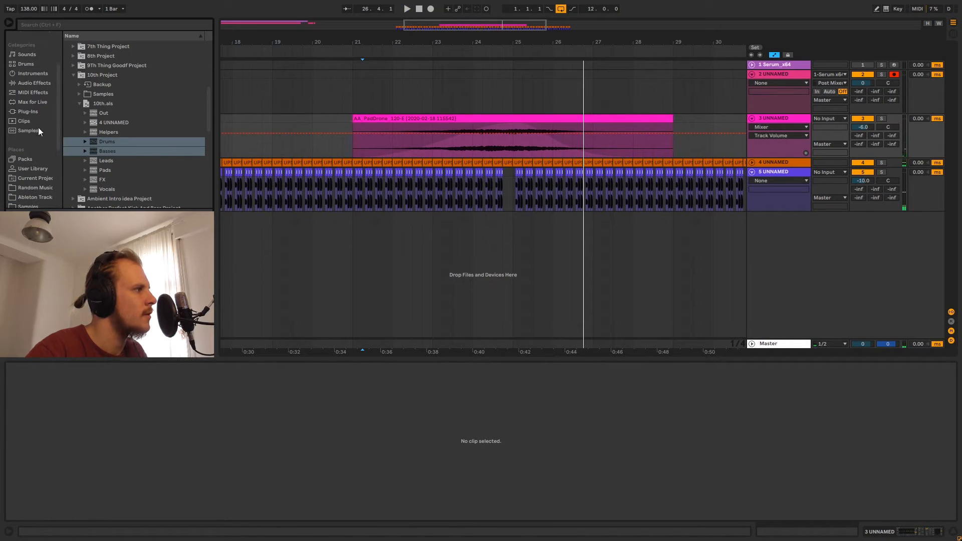
{"action": "left_click", "coordinate": [44, 83]}
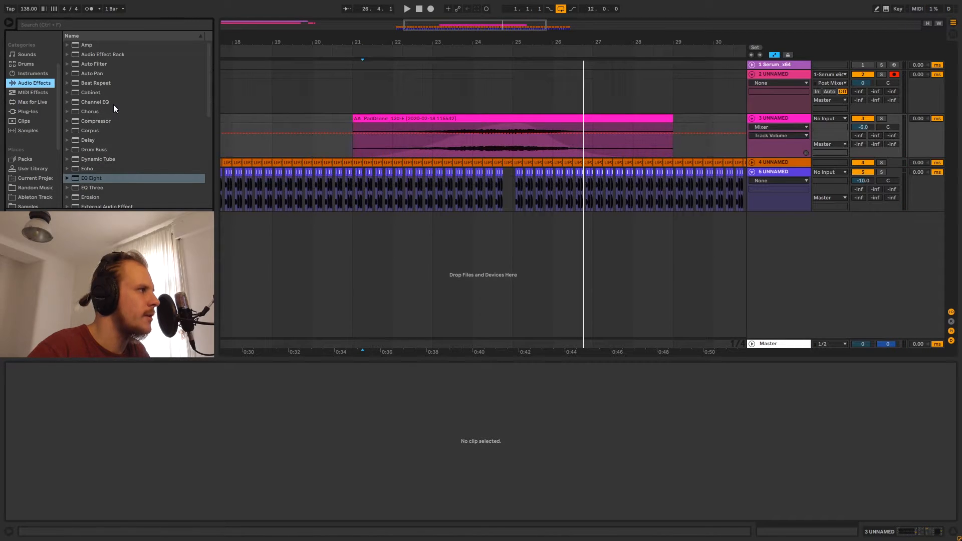
{"action": "left_click", "coordinate": [92, 64]}
{"action": "left_click_drag", "start_coordinate": [470, 150], "coordinate": [469, 152]}
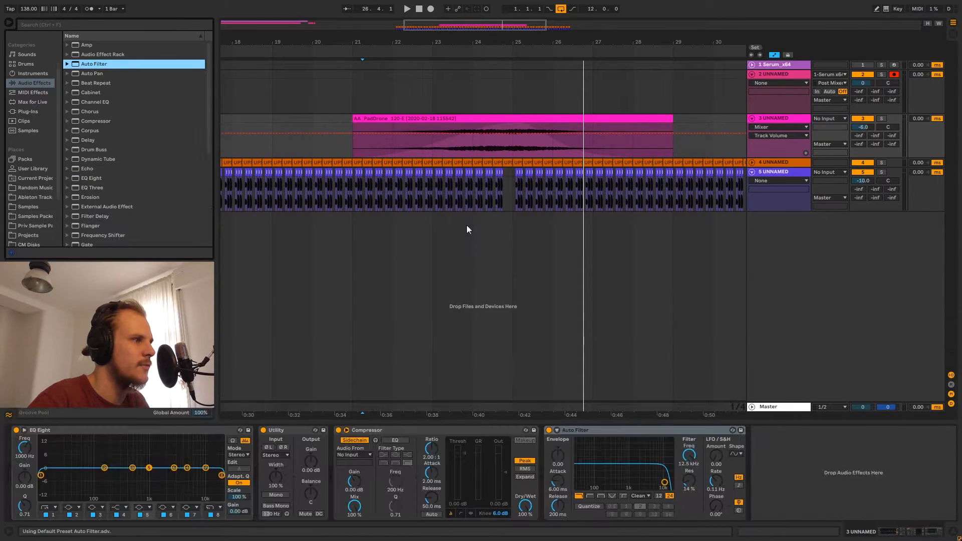
{"action": "left_click_drag", "start_coordinate": [665, 482], "coordinate": [615, 481]}
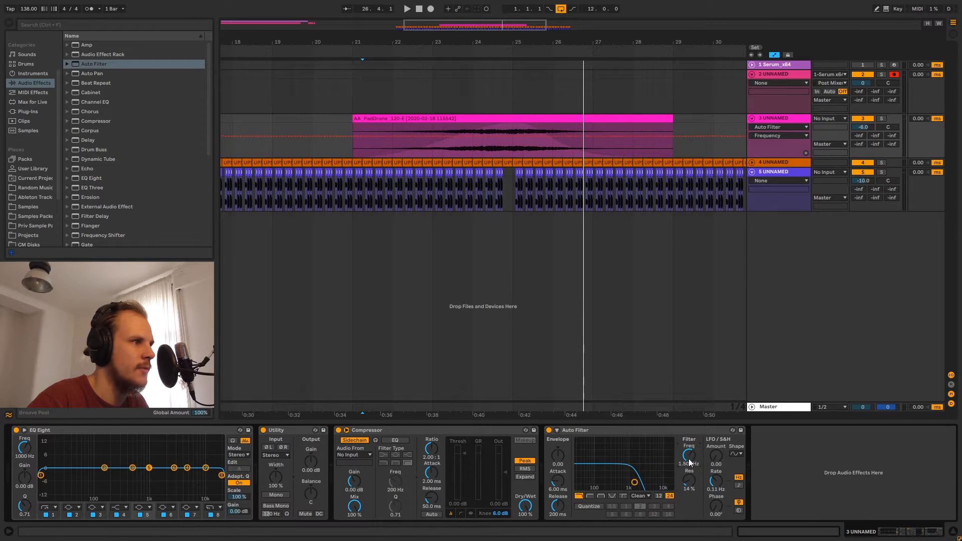
Automate the Auto Filter frequency on track 3 to rise in a curve from bar 21 to 19.9 kHz at bar 25
{"action": "left_click", "coordinate": [354, 137]}
{"action": "left_click_drag", "start_coordinate": [512, 144], "coordinate": [512, 122]}
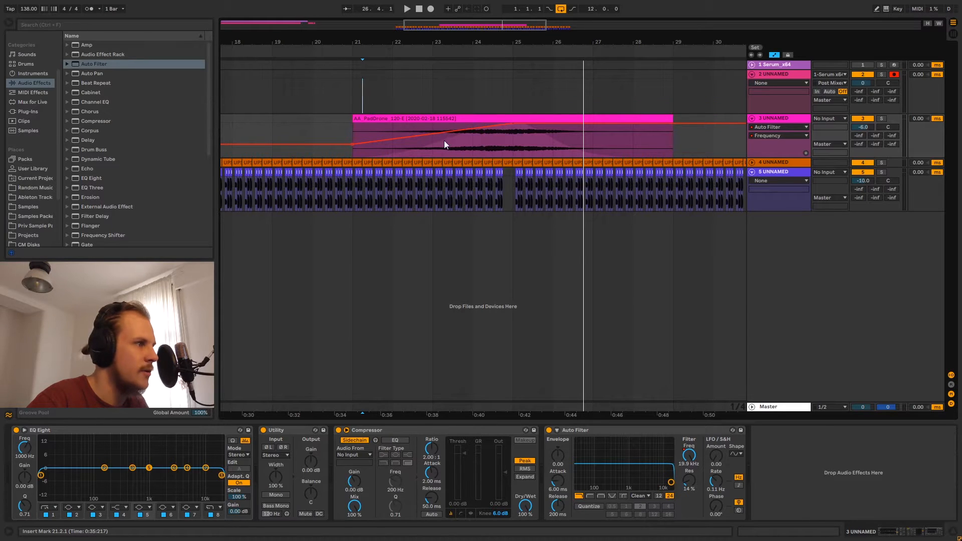
{"action": "left_click_drag", "start_coordinate": [429, 135], "coordinate": [428, 142]}
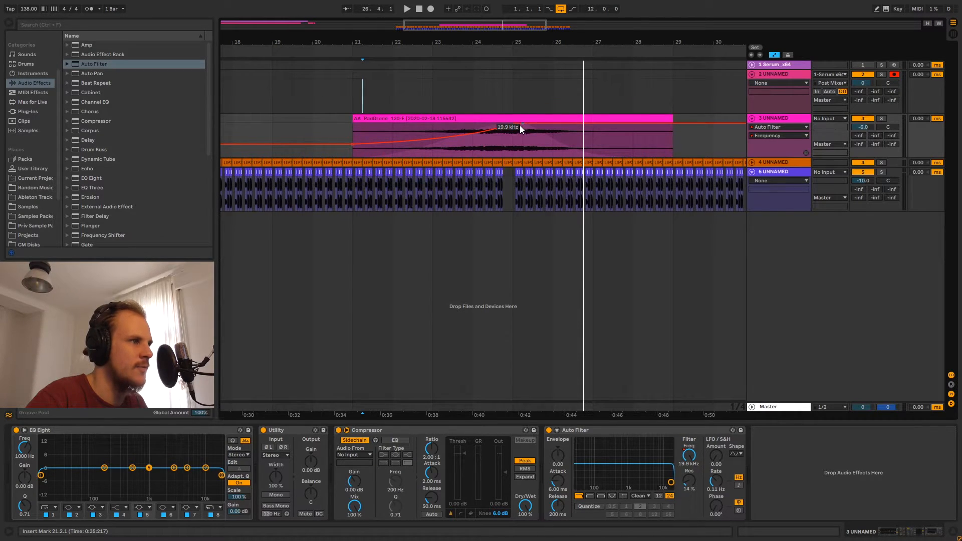
Add a lower frequency automation point and place it slightly after bar 25, so the filter cutoff drops over a short slope
{"action": "left_click_drag", "start_coordinate": [519, 125], "coordinate": [518, 132]}
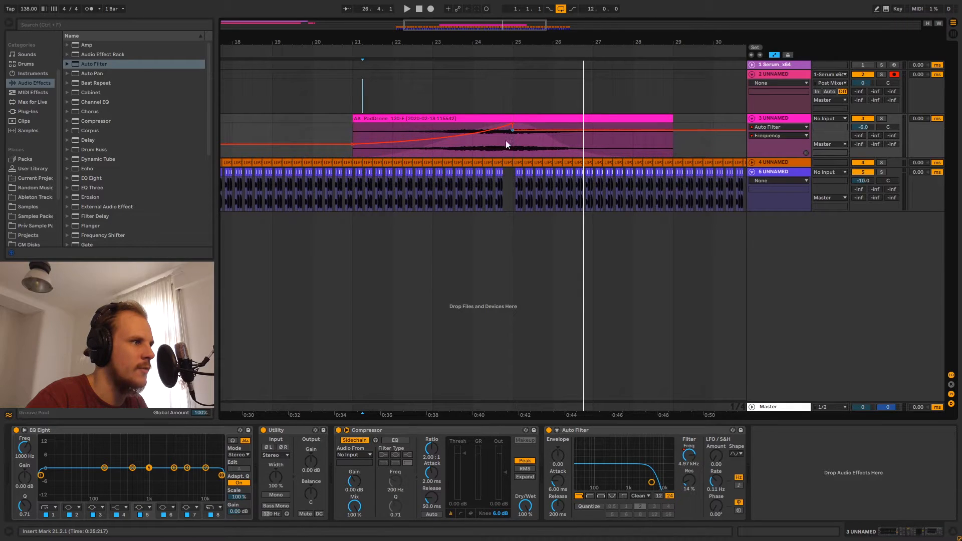
{"action": "left_click", "coordinate": [502, 142]}
{"action": "mouse_move", "coordinate": [516, 43]}
{"action": "left_mouse_down"}
{"action": "mouse_move", "coordinate": [515, 90]}
{"action": "mouse_move", "coordinate": [491, 92]}
{"action": "left_mouse_up"}
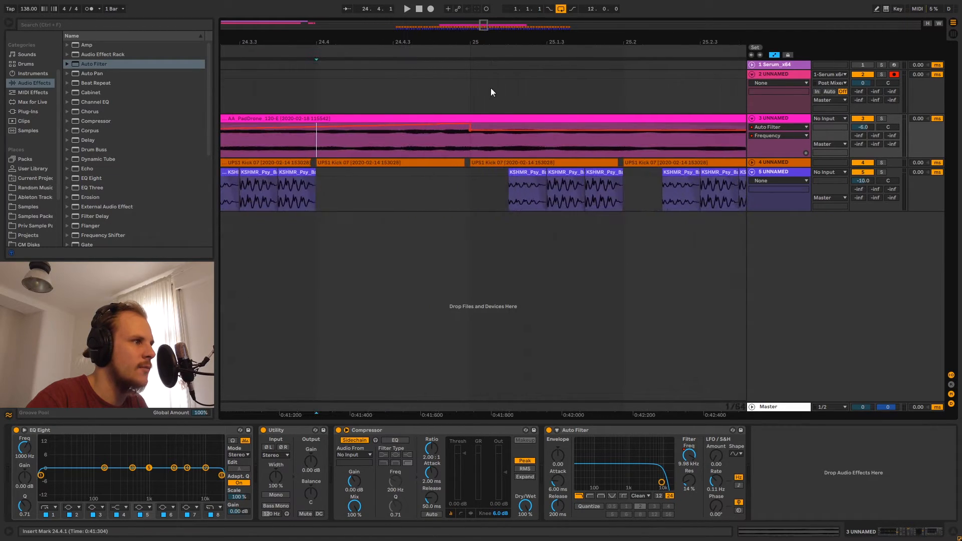
{"action": "left_click_drag", "start_coordinate": [470, 132], "coordinate": [480, 131]}
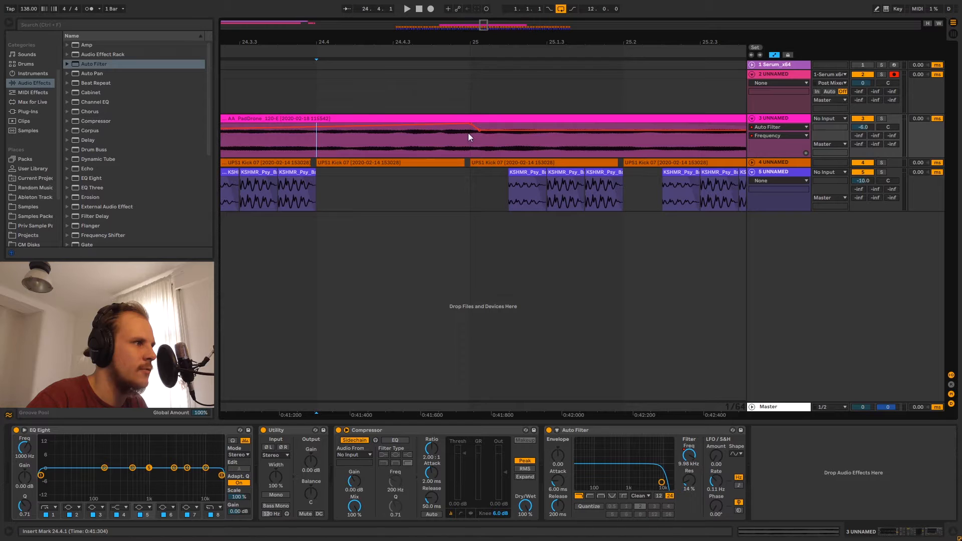
Bring the filter frequency automation down to near its minimum by bar 29 and bend the descent from bar 25 into a curve
{"action": "left_click_drag", "start_coordinate": [479, 43], "coordinate": [418, 5]}
{"action": "left_click_drag", "start_coordinate": [627, 130], "coordinate": [626, 157]}
{"action": "left_click_drag", "start_coordinate": [528, 143], "coordinate": [528, 153]}
{"action": "left_click_drag", "start_coordinate": [347, 44], "coordinate": [429, 31]}
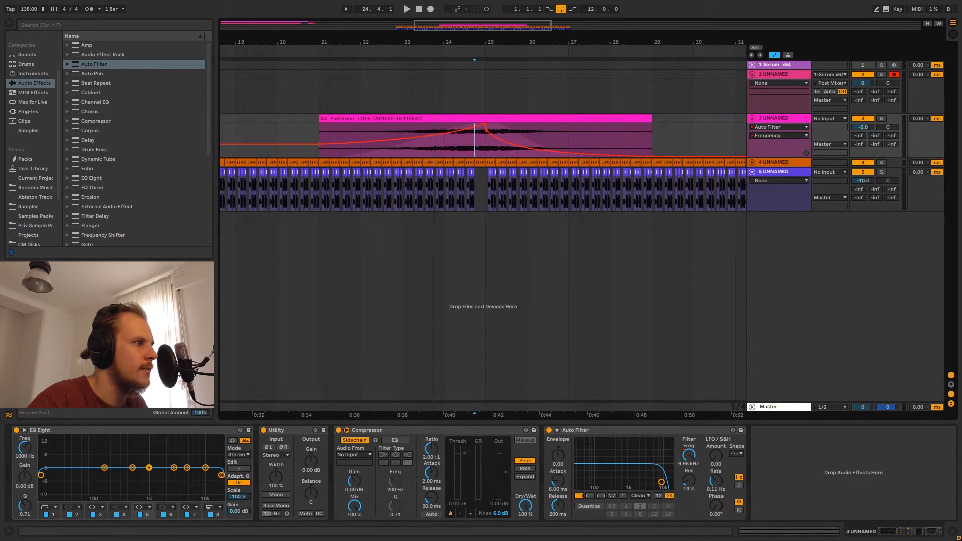
Listen to the filter sweep on the drone together with the kick and bass, starting from 22.4.1
{"action": "left_click", "coordinate": [388, 152]}
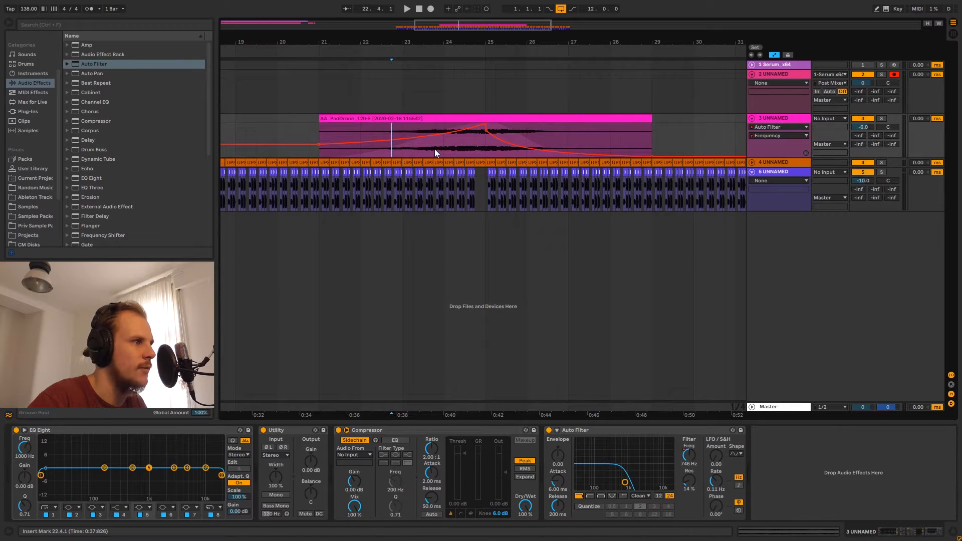
{"action": "key", "text": "space"}
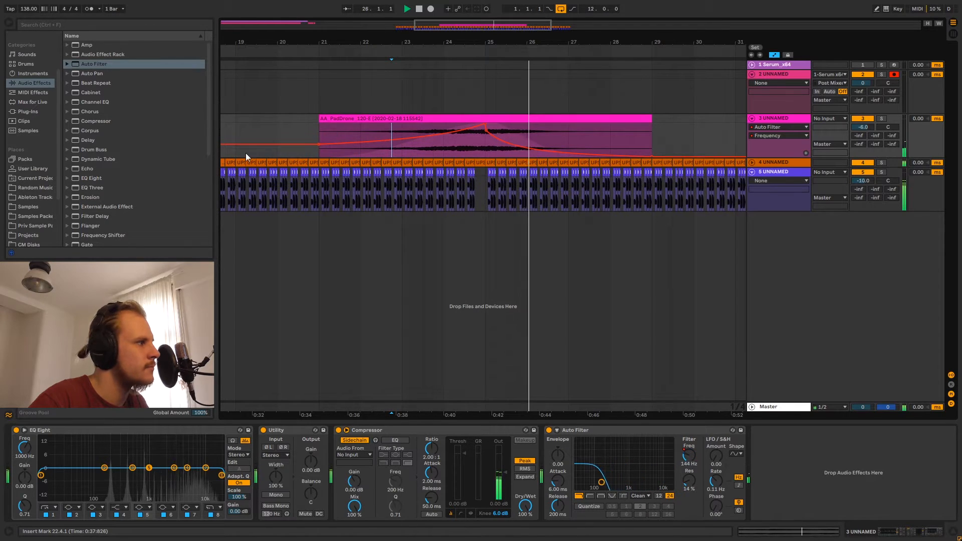
{"action": "key", "text": "space"}
Mark the drone's peak from 24.3.1 to 25.1.1 and add a Delay after the Auto Filter on track 3
{"action": "scroll", "coordinate": [128, 140], "scroll_direction": "down", "scroll_amount": 3}
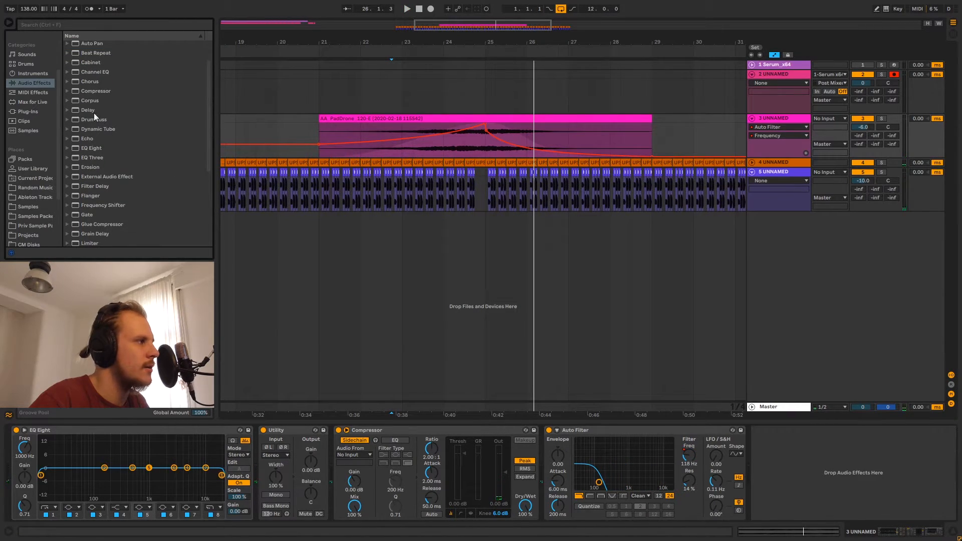
{"action": "left_click", "coordinate": [484, 152]}
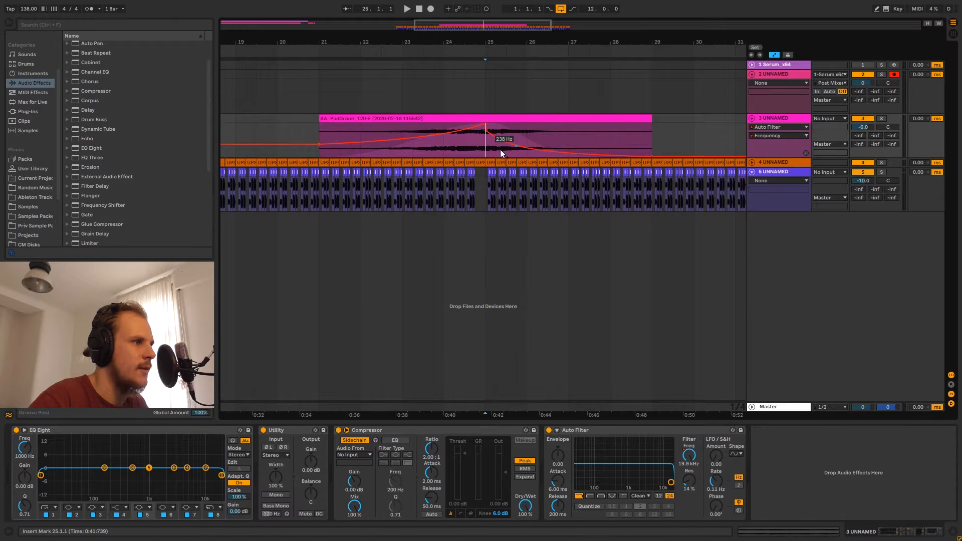
{"action": "left_click_drag", "start_coordinate": [460, 146], "coordinate": [486, 146]}
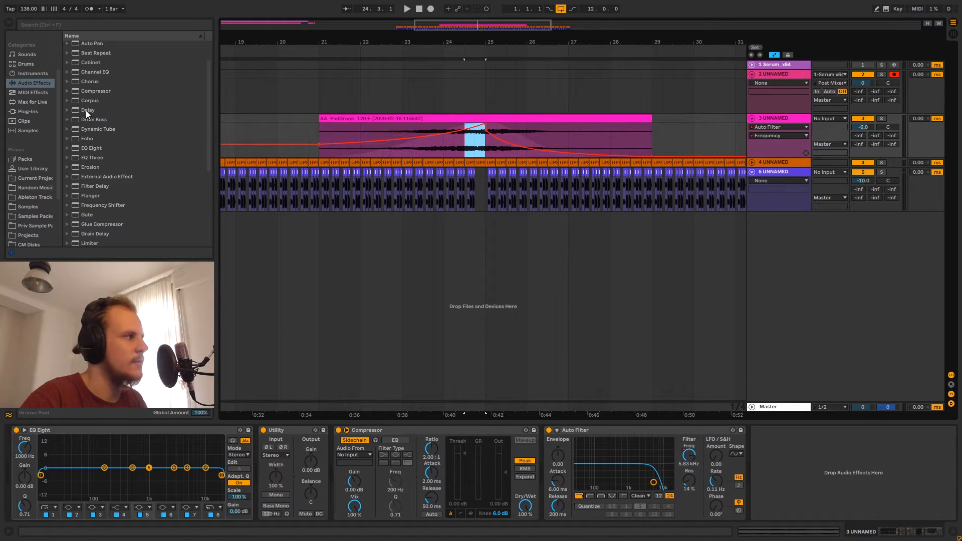
{"action": "left_click_drag", "start_coordinate": [88, 111], "coordinate": [730, 455]}
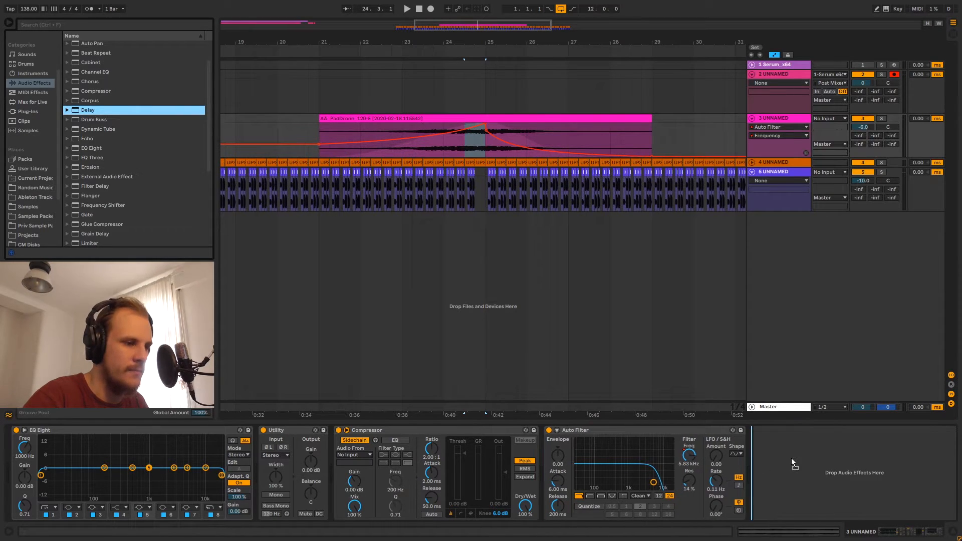
{"action": "left_click_drag", "start_coordinate": [791, 457], "coordinate": [791, 458]}
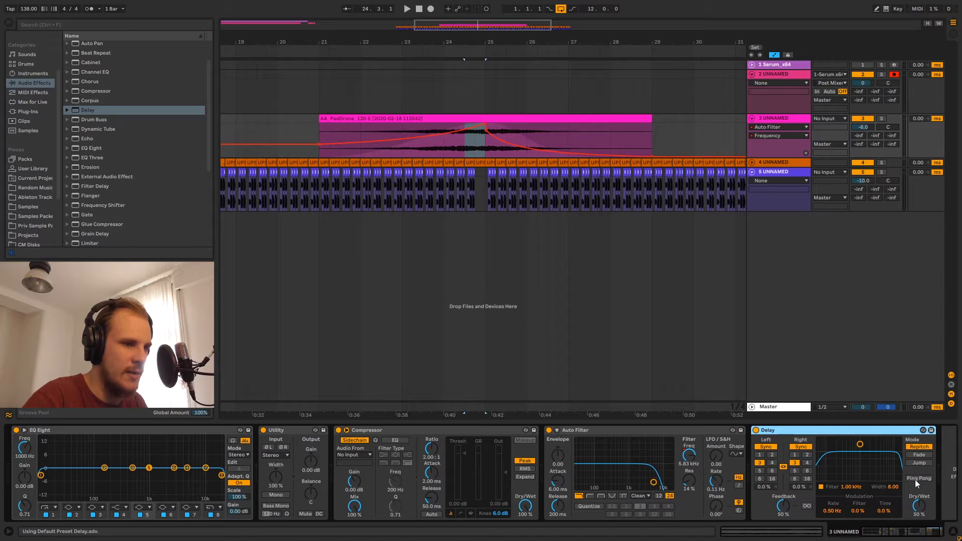
Enable Ping Pong on the Delay and set its Dry/Wet to 37% and Feedback to 66%
{"action": "left_click_drag", "start_coordinate": [922, 503], "coordinate": [922, 508]}
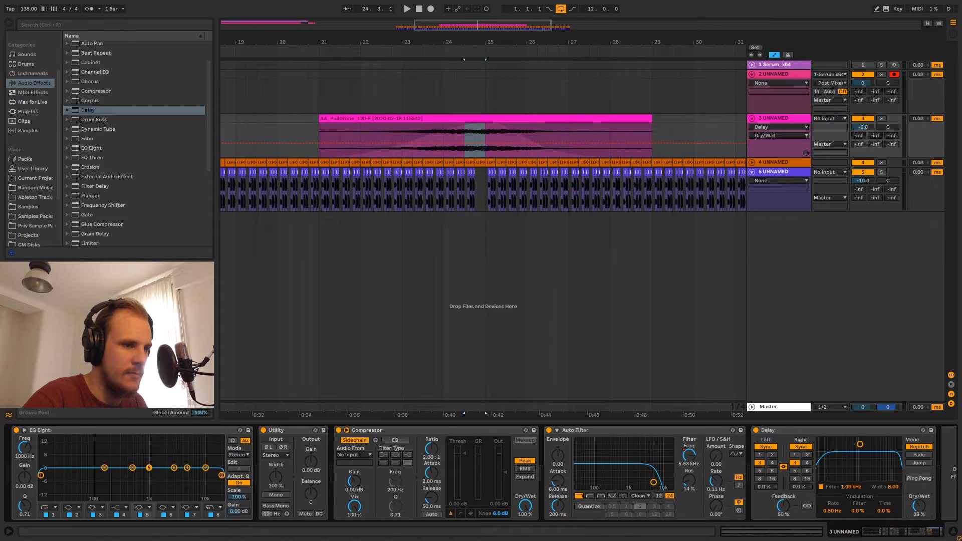
{"action": "left_click", "coordinate": [920, 479]}
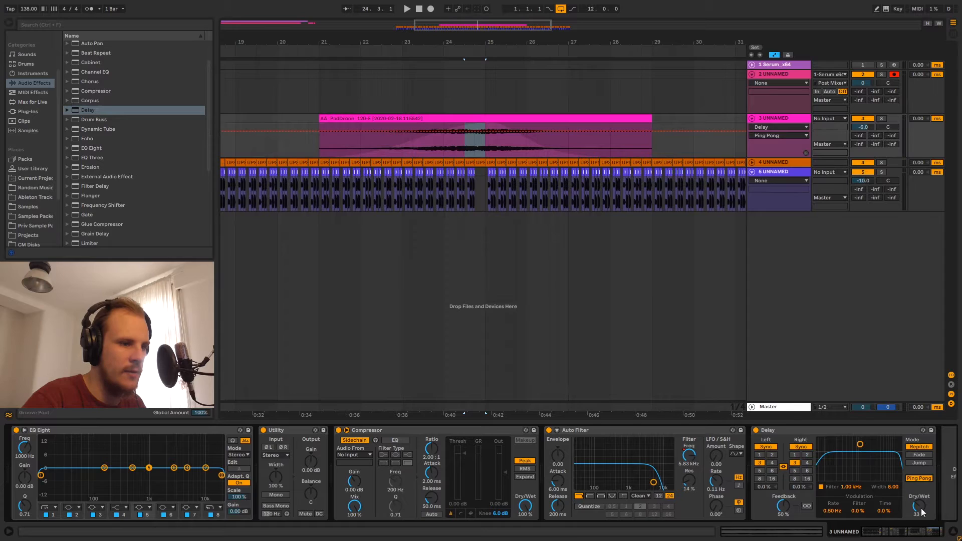
{"action": "left_click_drag", "start_coordinate": [920, 508], "coordinate": [920, 505]}
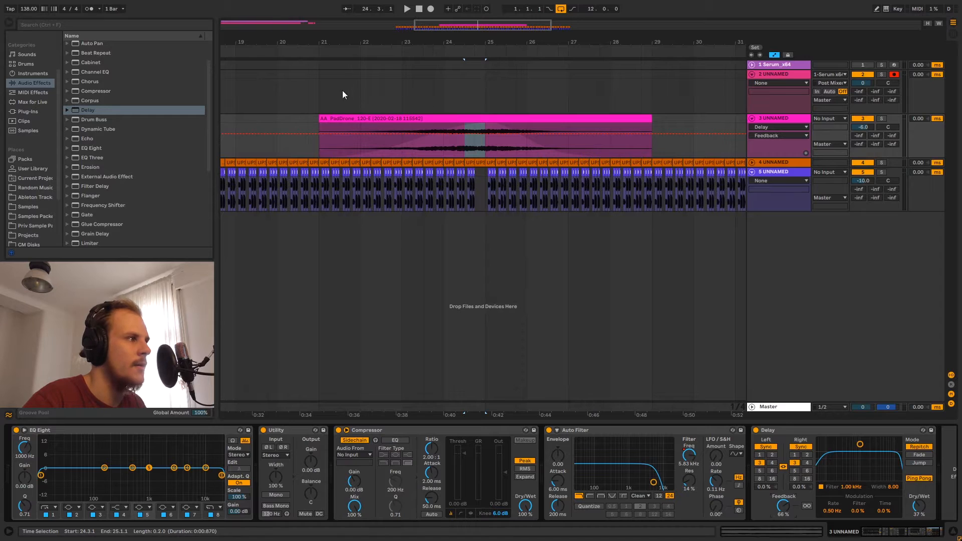
Listen to the delayed drone from bar 24, and set the Delay's linked left and right times to 6 sixteenths
{"action": "left_click", "coordinate": [448, 76]}
{"action": "key", "text": "space"}
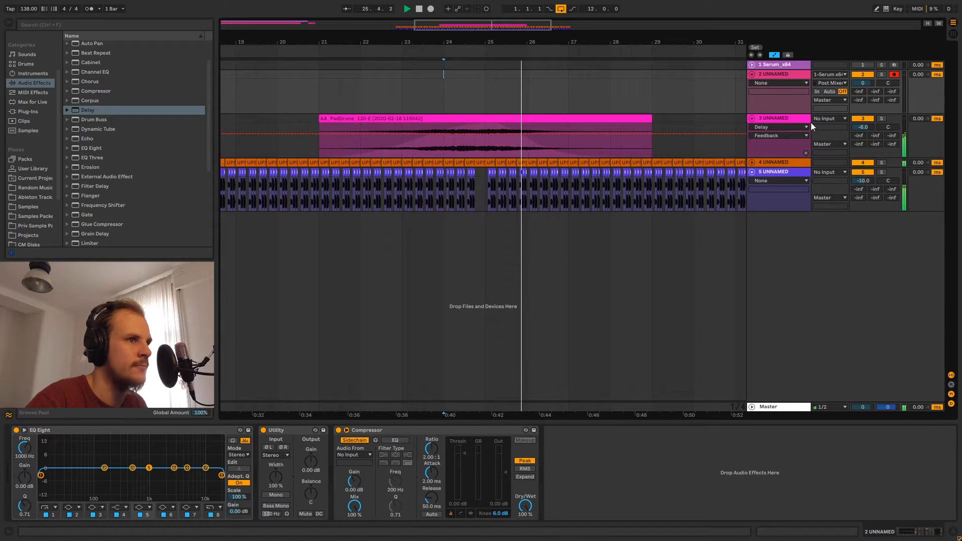
{"action": "left_click", "coordinate": [792, 120]}
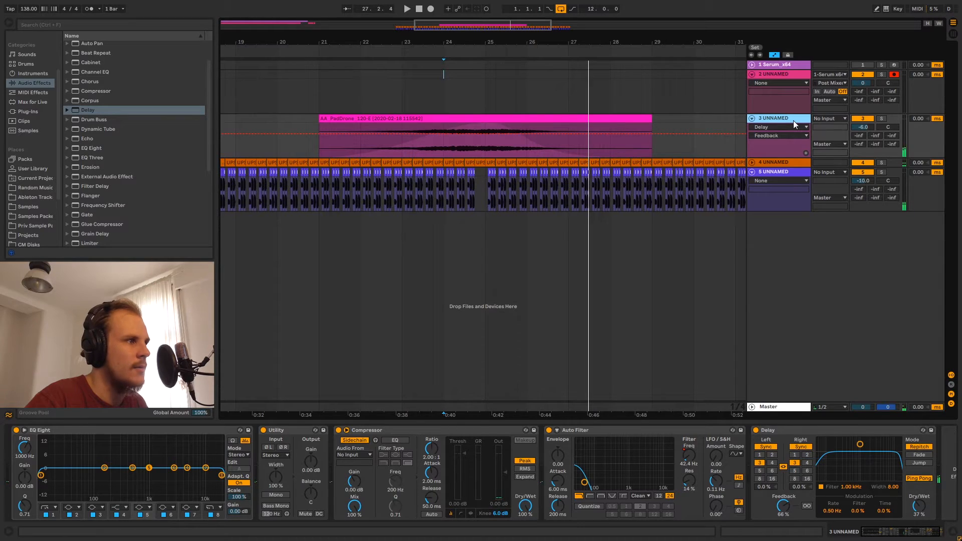
{"action": "left_click", "coordinate": [807, 471]}
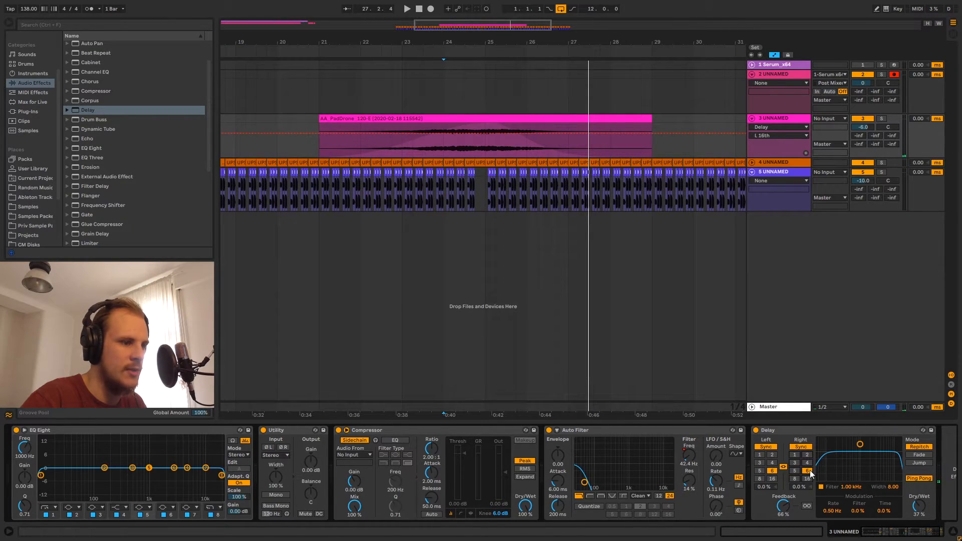
Lower the Delay's Feedback to 37% and Dry/Wet to 26%, auditioning the drone from bar 24
{"action": "left_click_drag", "start_coordinate": [783, 514], "coordinate": [782, 518]}
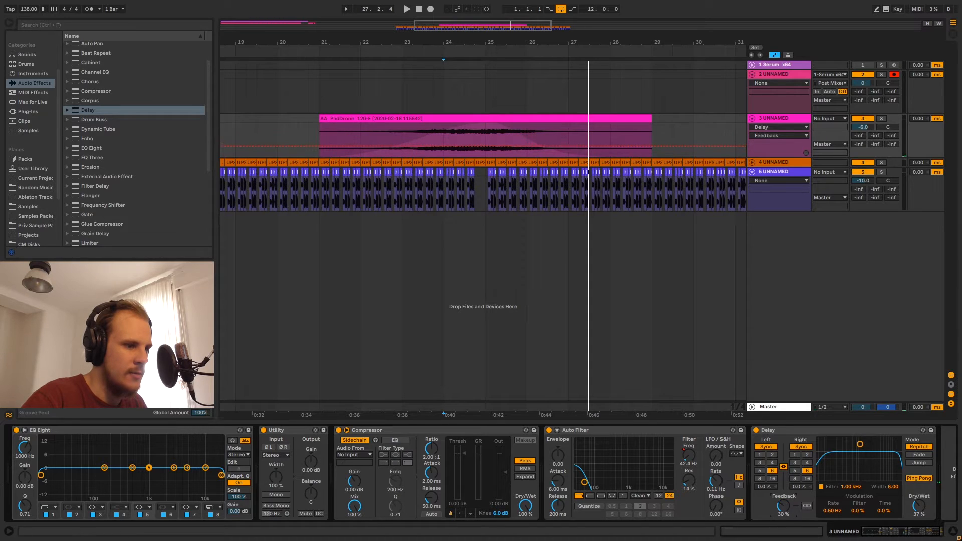
{"action": "left_click", "coordinate": [441, 103]}
{"action": "key", "text": "space"}
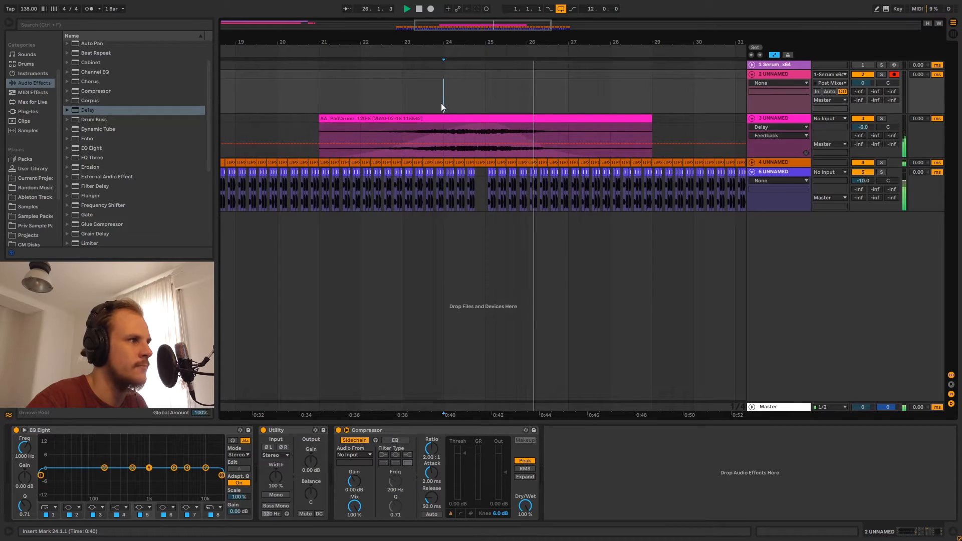
{"action": "key", "text": "space"}
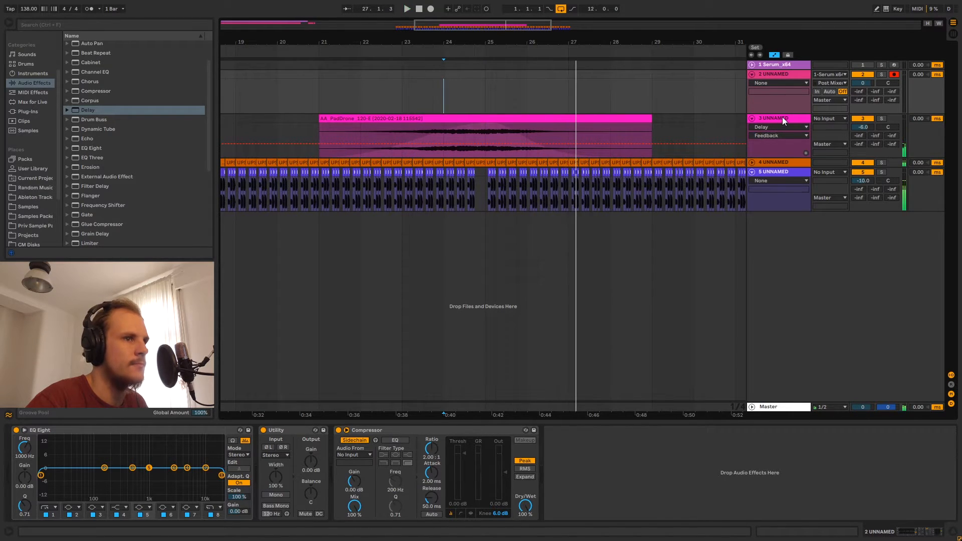
{"action": "left_click", "coordinate": [783, 118]}
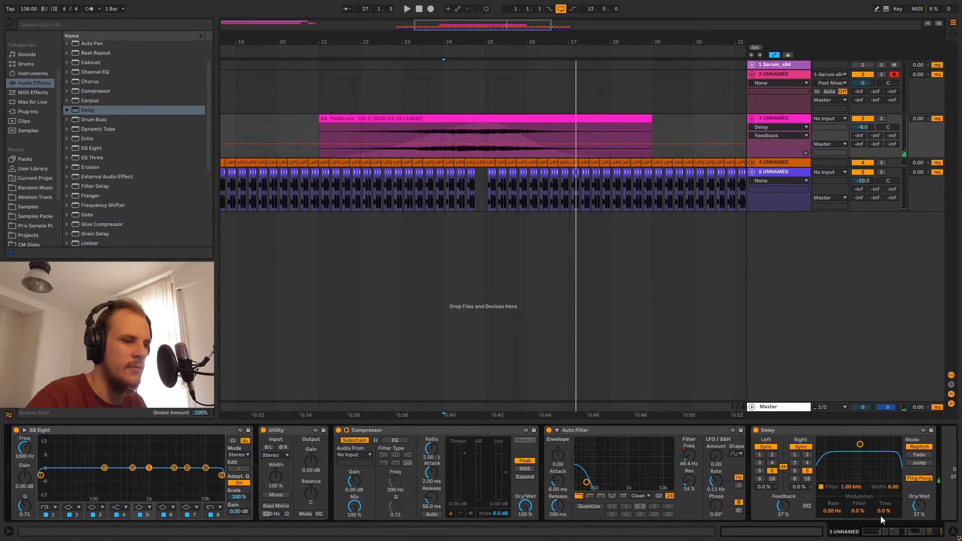
{"action": "left_click", "coordinate": [920, 507]}
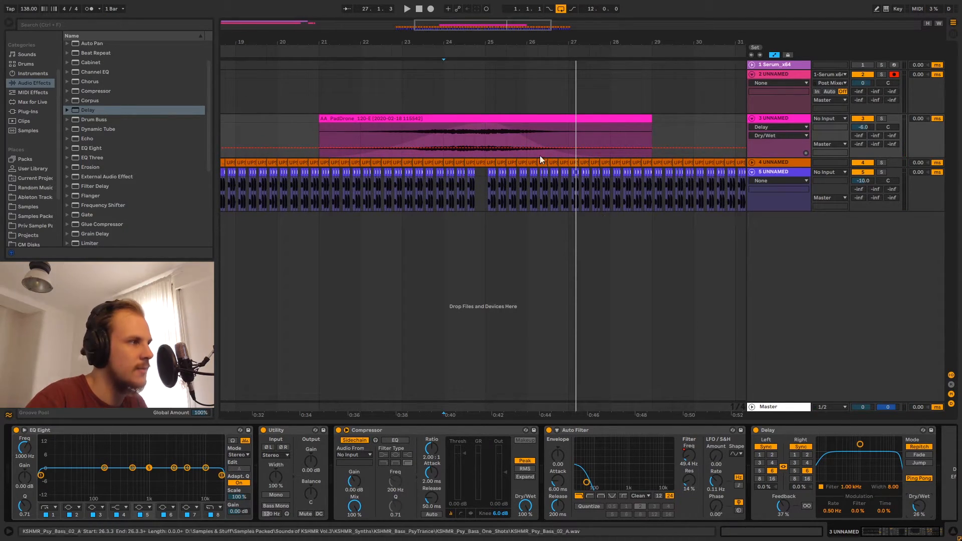
Listen to the drone with the softened delay against the kick and bass, starting from 24.1.1
{"action": "left_click", "coordinate": [446, 76]}
{"action": "left_click_drag", "start_coordinate": [450, 43], "coordinate": [435, 25]}
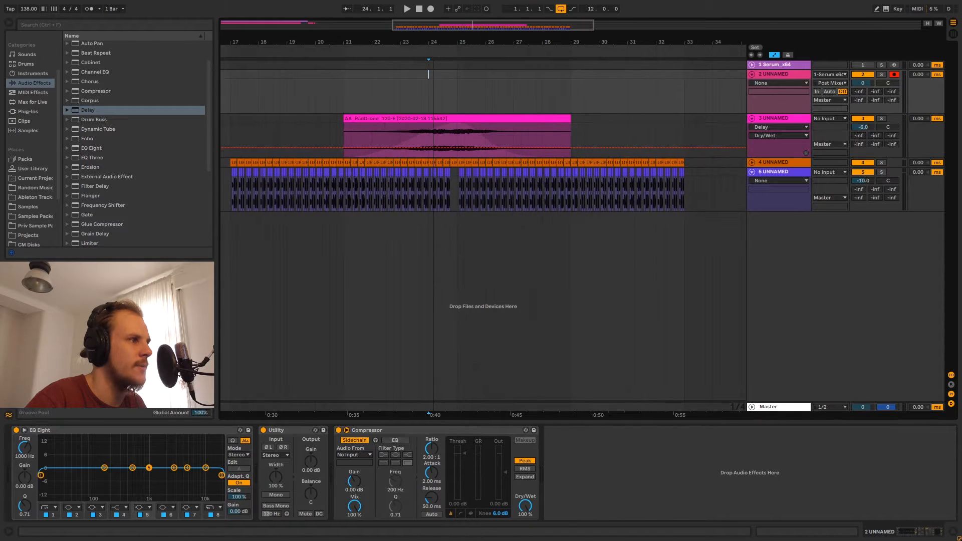
{"action": "key", "text": "space"}
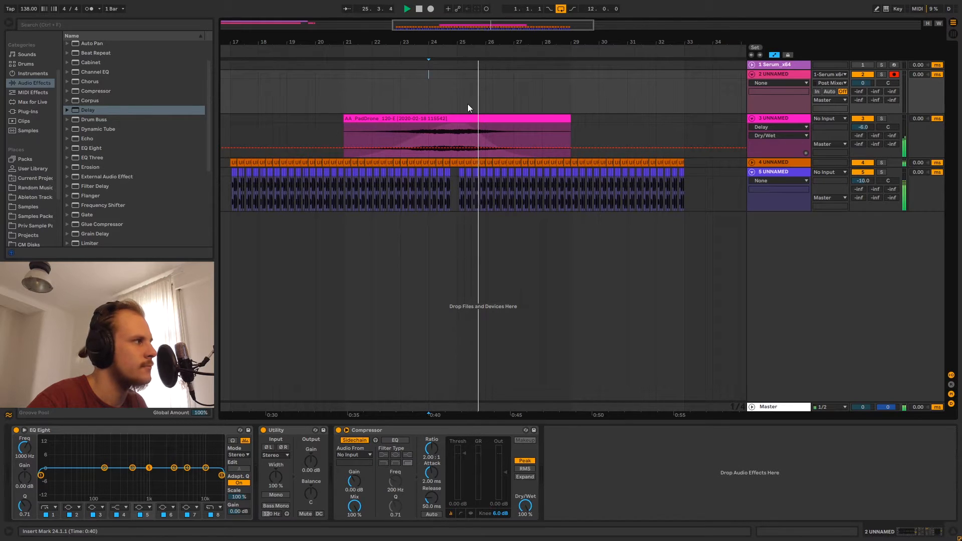
Add a Reverb after the Delay on track 3
{"action": "scroll", "coordinate": [126, 156], "scroll_direction": "down", "scroll_amount": 3}
{"action": "scroll", "coordinate": [125, 155], "scroll_direction": "down", "scroll_amount": 4}
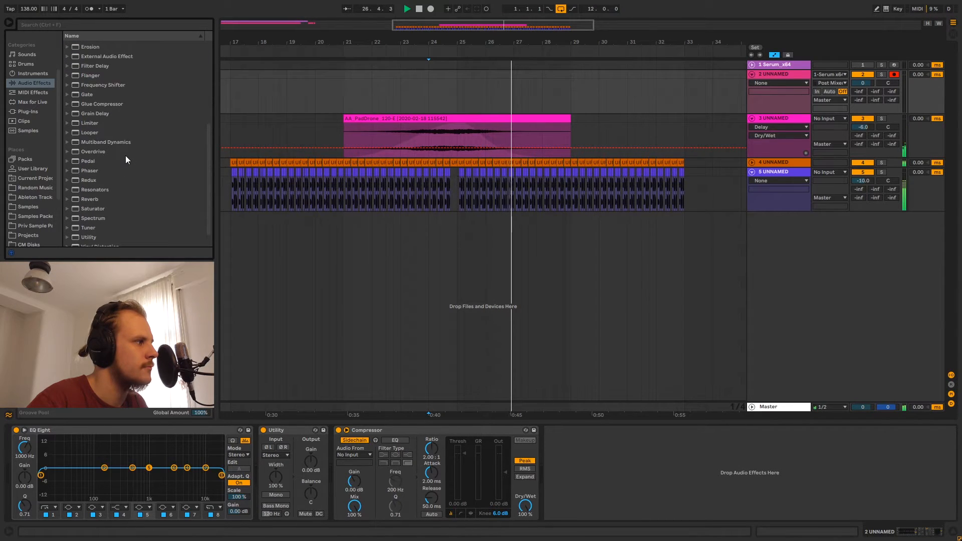
{"action": "left_click", "coordinate": [773, 118]}
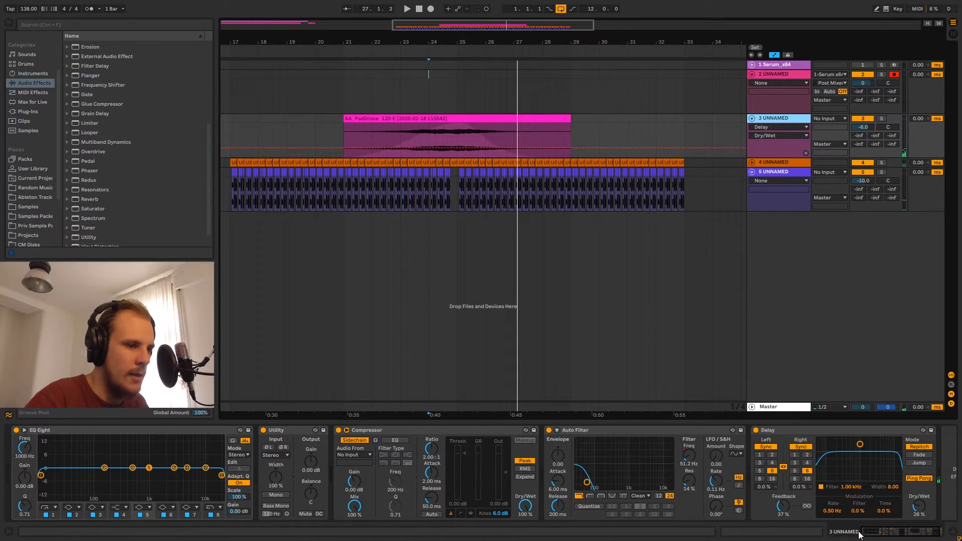
{"action": "left_click_drag", "start_coordinate": [889, 532], "coordinate": [902, 535]}
{"action": "left_click_drag", "start_coordinate": [100, 200], "coordinate": [909, 466]}
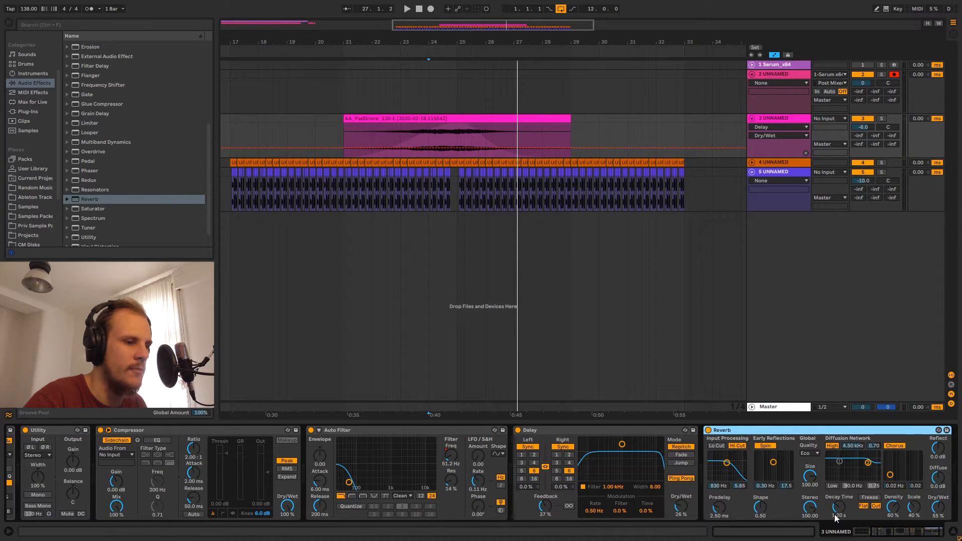
Set the Reverb's Decay Time to 6.83 s and Dry/Wet to 33%, and listen from 23.1.1
{"action": "left_click_drag", "start_coordinate": [839, 508], "coordinate": [839, 498]}
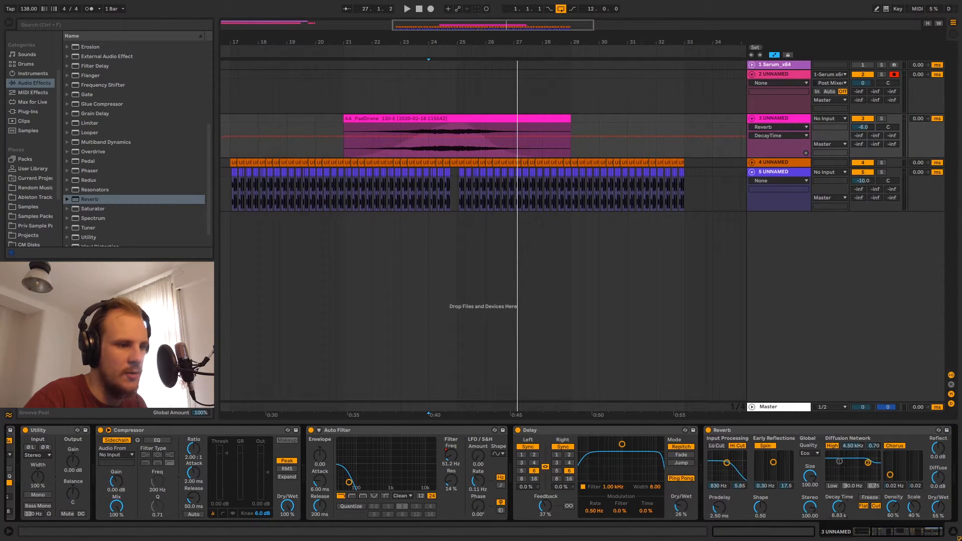
{"action": "left_click", "coordinate": [934, 510]}
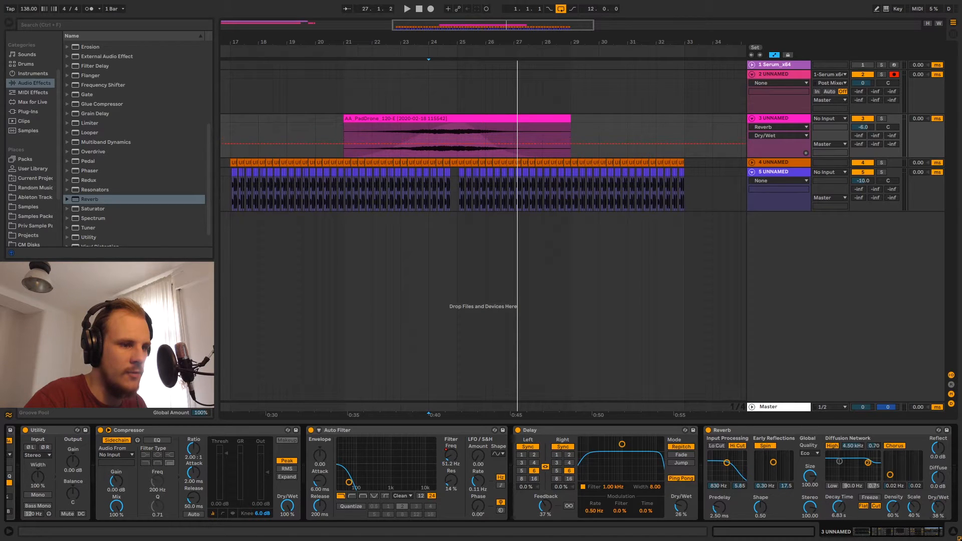
{"action": "left_click", "coordinate": [401, 95]}
{"action": "left_click", "coordinate": [640, 116]}
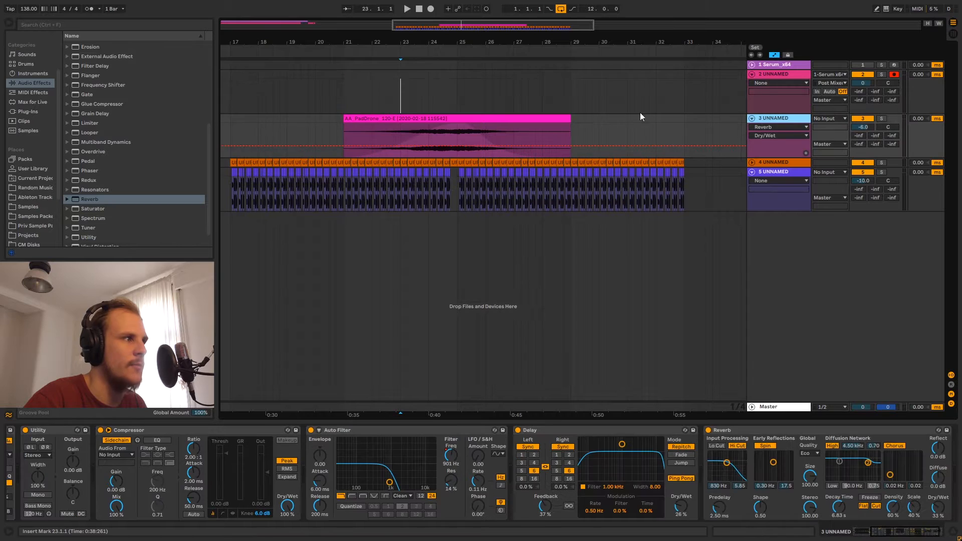
{"action": "key", "text": "space"}
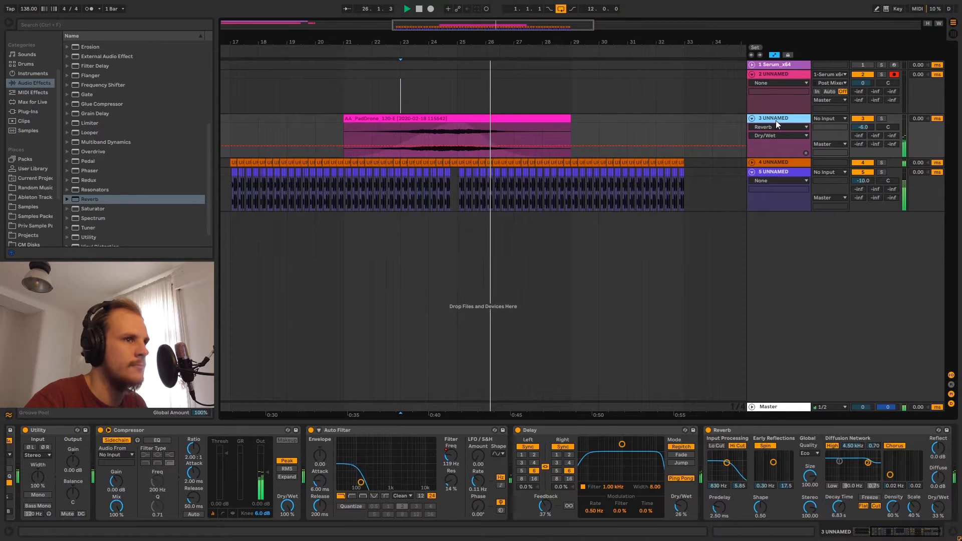
{"action": "left_click_drag", "start_coordinate": [431, 42], "coordinate": [485, 24]}
{"action": "key", "text": "space"}
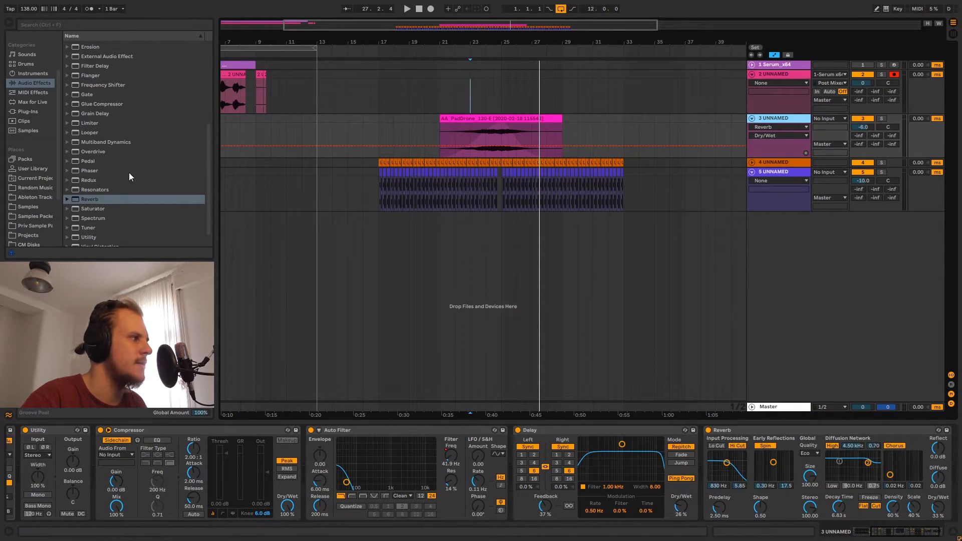
Insert an EQ Eight between the Auto Filter and the Delay on track 3 and expand its frequency display
{"action": "scroll", "coordinate": [120, 154], "scroll_direction": "up", "scroll_amount": 1}
{"action": "scroll", "coordinate": [120, 154], "scroll_direction": "up", "scroll_amount": 5}
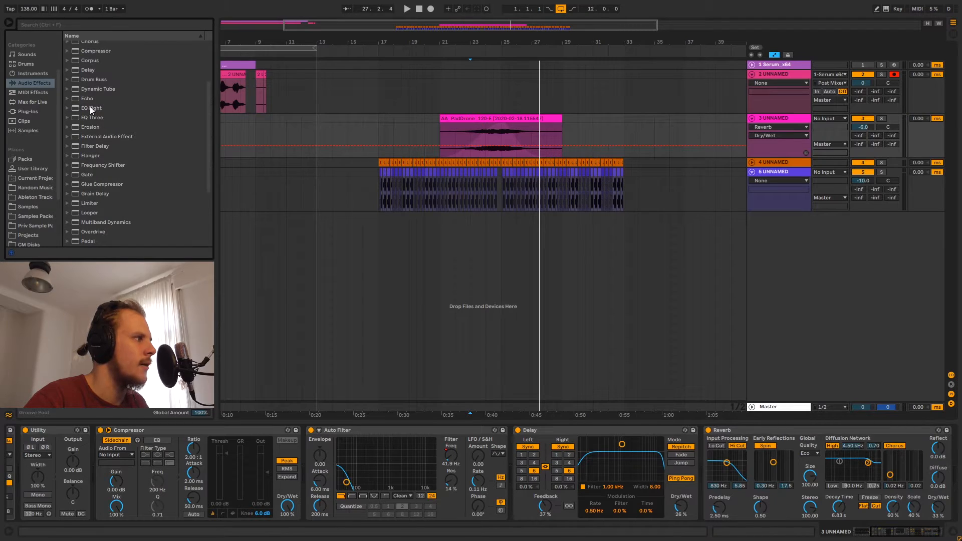
{"action": "mouse_move", "coordinate": [91, 107]}
{"action": "left_mouse_down"}
{"action": "mouse_move", "coordinate": [262, 305]}
{"action": "mouse_move", "coordinate": [512, 464]}
{"action": "mouse_move", "coordinate": [585, 445]}
{"action": "left_mouse_up"}
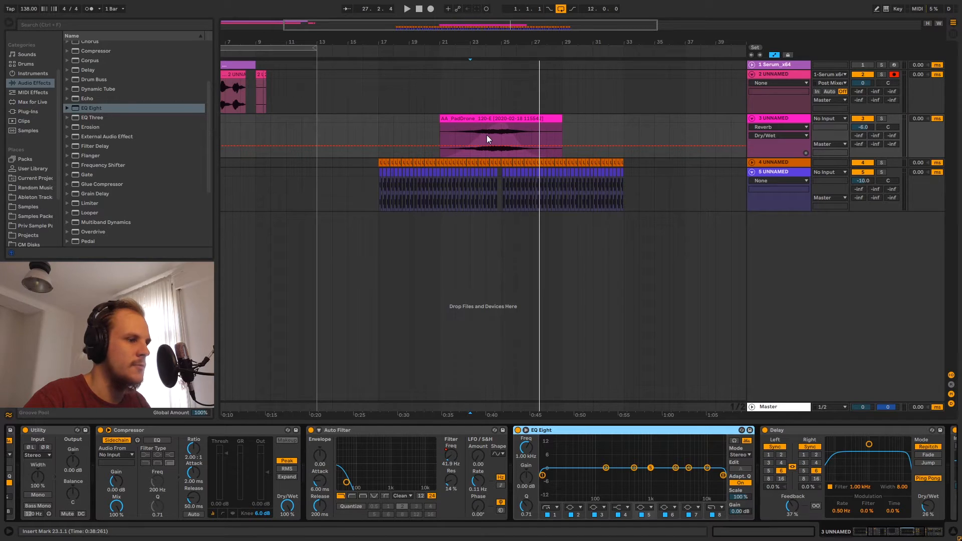
{"action": "key", "text": "space"}
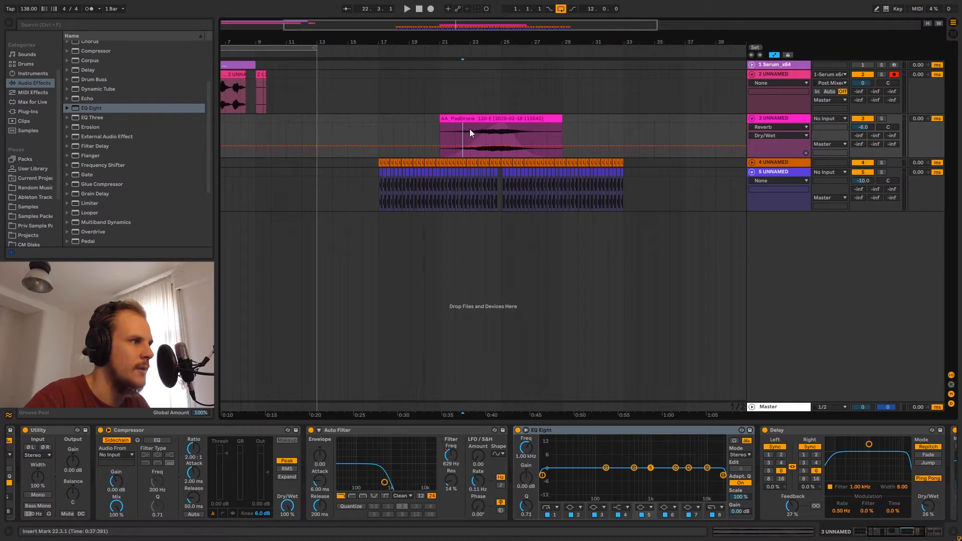
{"action": "left_click", "coordinate": [525, 430]}
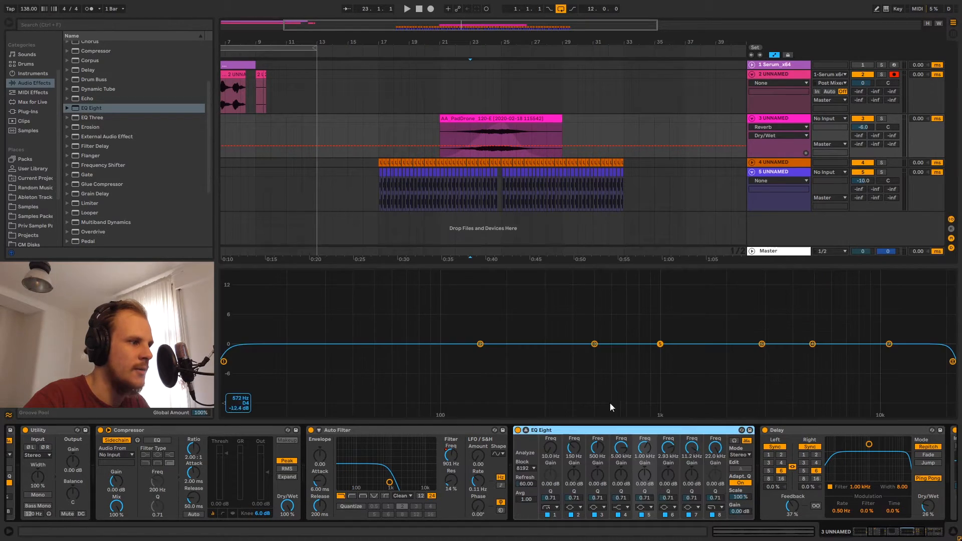
Cut the drone in the EQ Eight during playback: band 3 at 685 Hz by -12.8 dB, band 2 at 162 Hz by -3.30 dB, band 5 at 320 Hz by -2.23 dB
{"action": "key", "text": "space"}
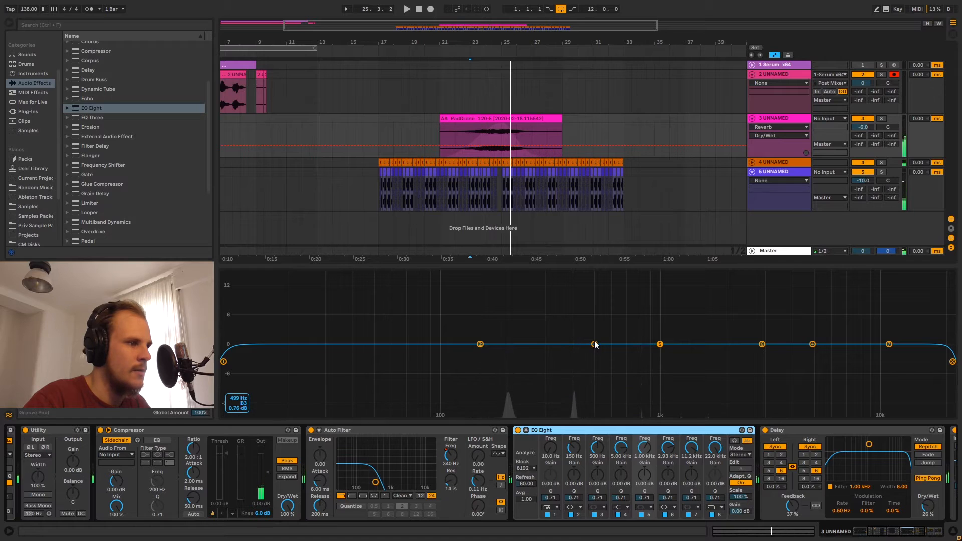
{"action": "left_click_drag", "start_coordinate": [594, 345], "coordinate": [619, 383]}
{"action": "left_click", "coordinate": [486, 134]}
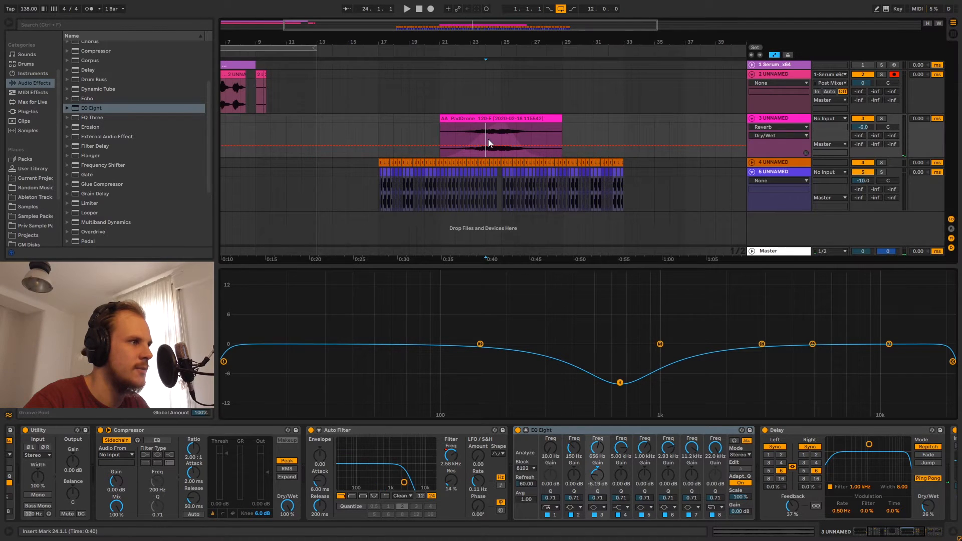
{"action": "key", "text": "space"}
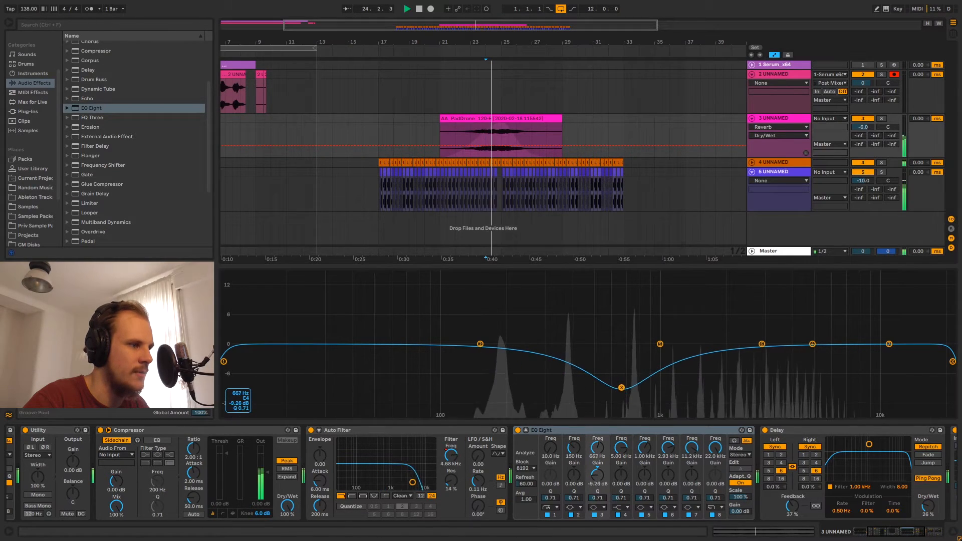
{"action": "left_click_drag", "start_coordinate": [621, 383], "coordinate": [624, 404]}
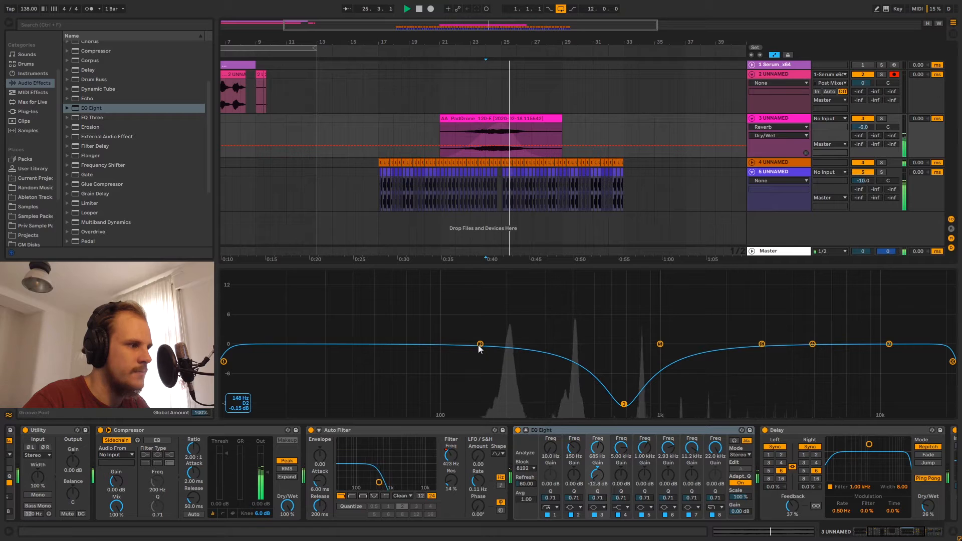
{"action": "left_click_drag", "start_coordinate": [480, 344], "coordinate": [487, 359]}
{"action": "left_click_drag", "start_coordinate": [660, 344], "coordinate": [551, 354]}
Solo the drone from 22.1.1, deepen EQ band 5 to -3.40 dB at 318 Hz and band 3 to -14.4 dB at 730 Hz, then unsolo
{"action": "left_click", "coordinate": [458, 133]}
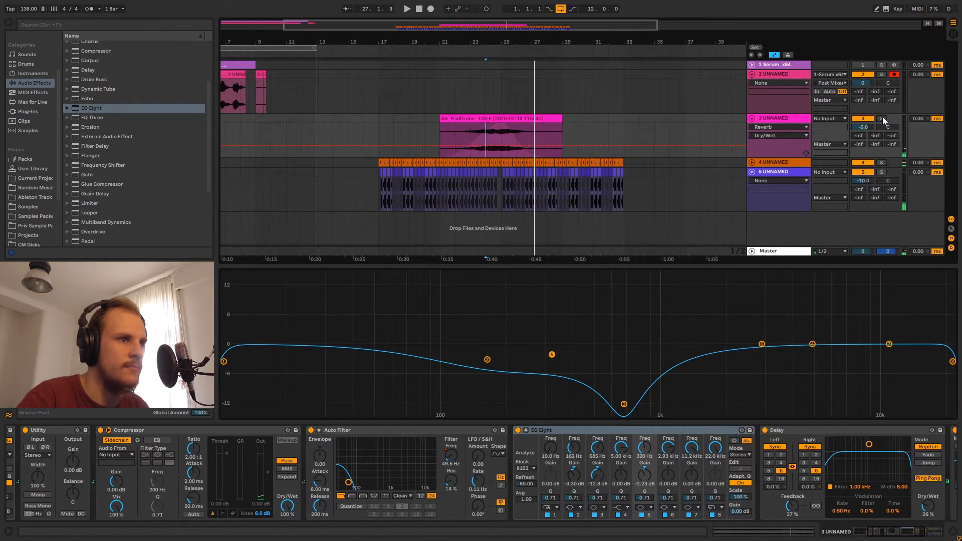
{"action": "key", "text": "space"}
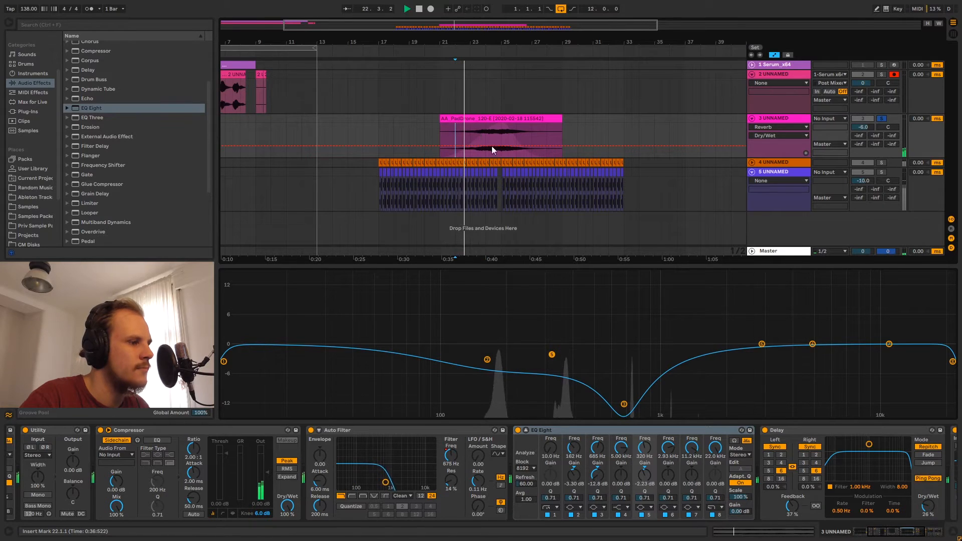
{"action": "left_click_drag", "start_coordinate": [552, 354], "coordinate": [551, 359]}
{"action": "left_click_drag", "start_coordinate": [624, 404], "coordinate": [629, 411]}
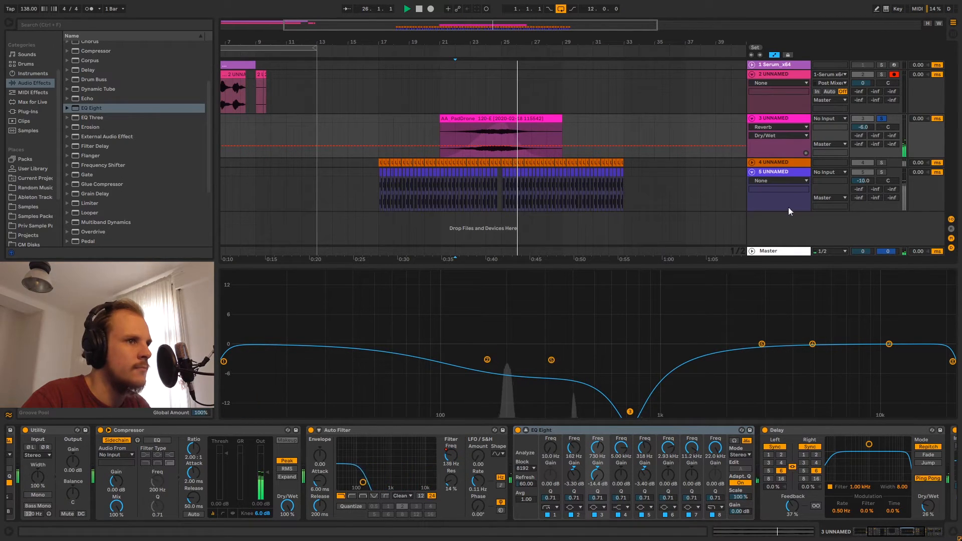
{"action": "left_click", "coordinate": [862, 119]}
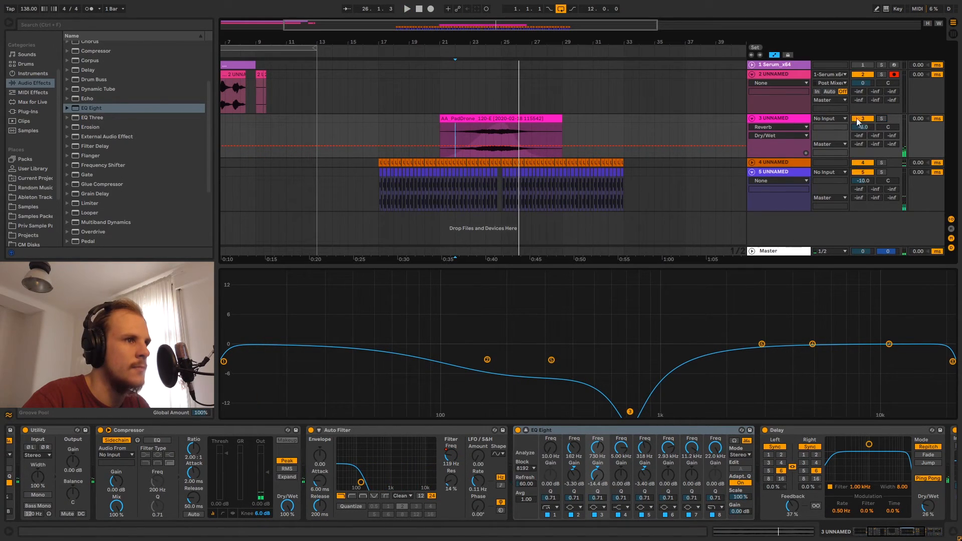
Return the EQ Eight to its compact display and listen to the equalized drone with kick and bass from 24.1.1
{"action": "left_click", "coordinate": [751, 119]}
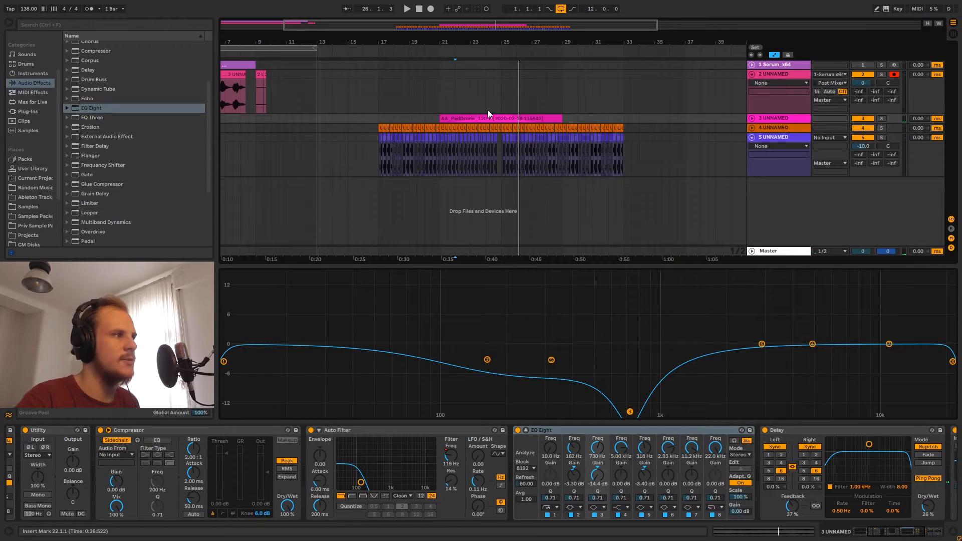
{"action": "left_click", "coordinate": [525, 431]}
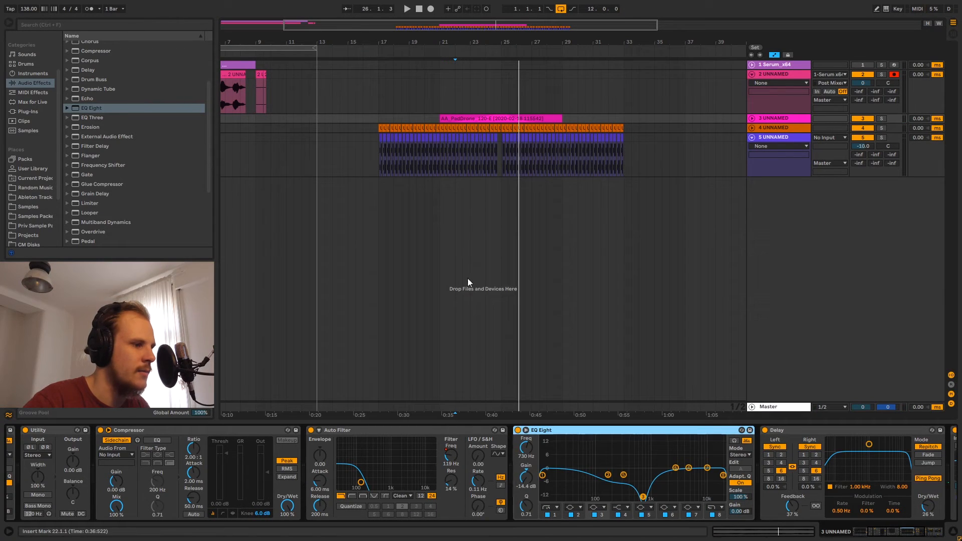
{"action": "left_click", "coordinate": [440, 102]}
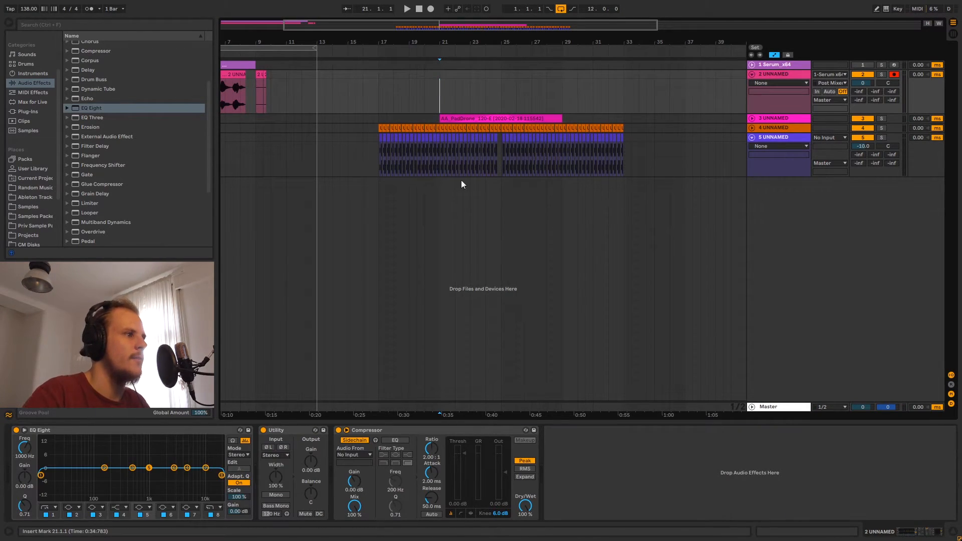
{"action": "left_click", "coordinate": [751, 118]}
{"action": "left_click", "coordinate": [484, 140]}
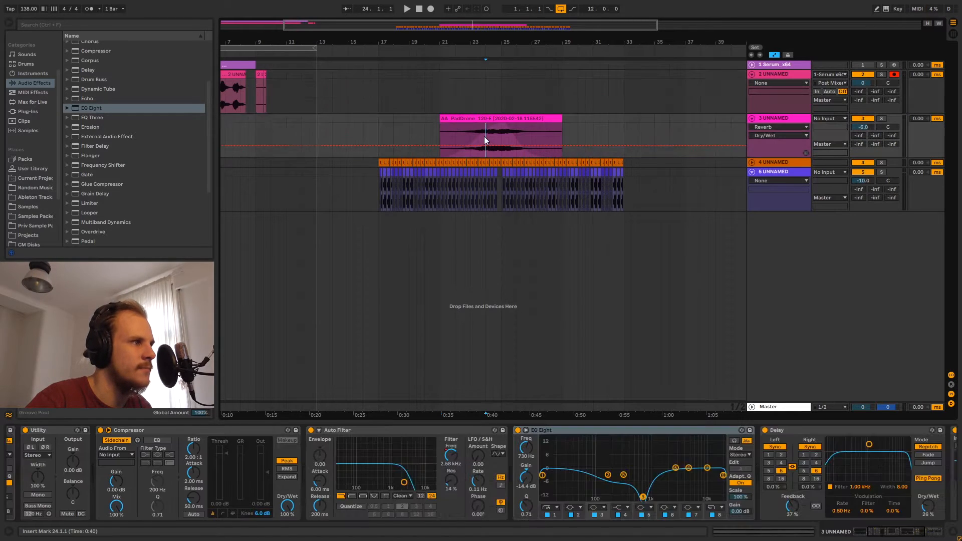
{"action": "key", "text": "space"}
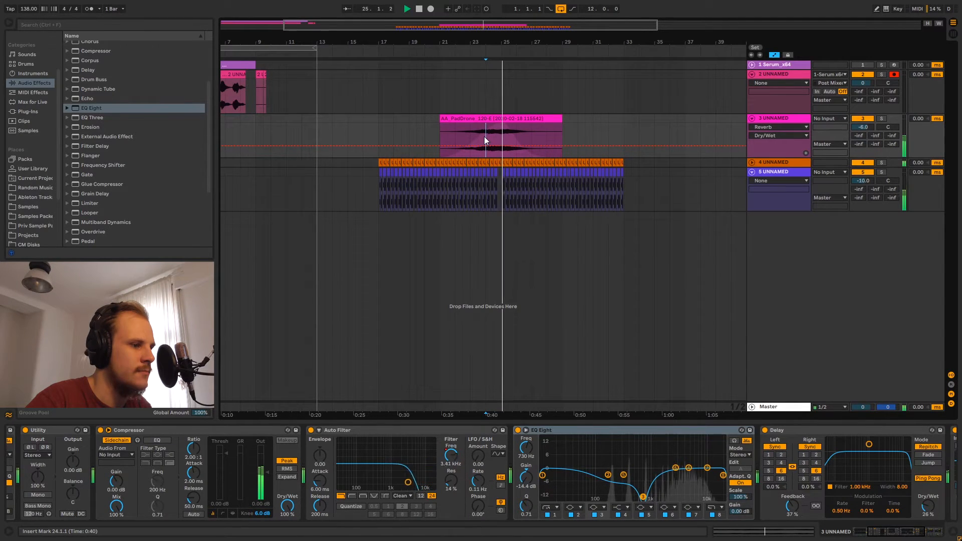
{"action": "key", "text": "space"}
{"action": "left_click", "coordinate": [752, 118]}
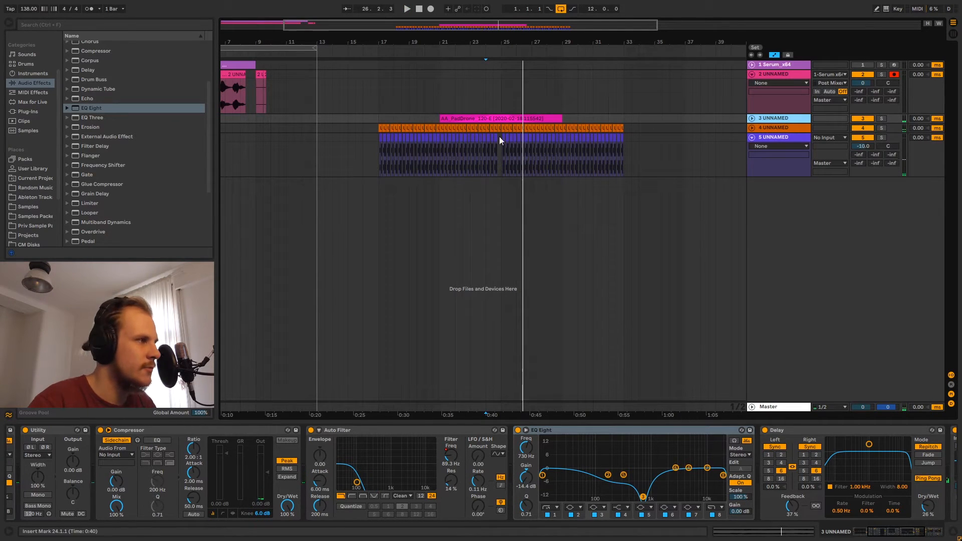
{"action": "left_click_drag", "start_coordinate": [471, 47], "coordinate": [471, 96]}
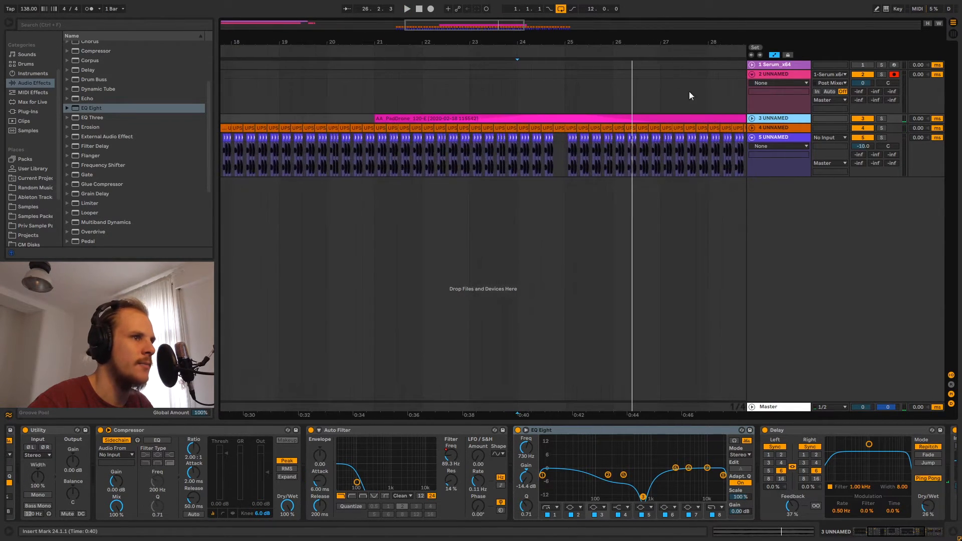
{"action": "left_click", "coordinate": [751, 119]}
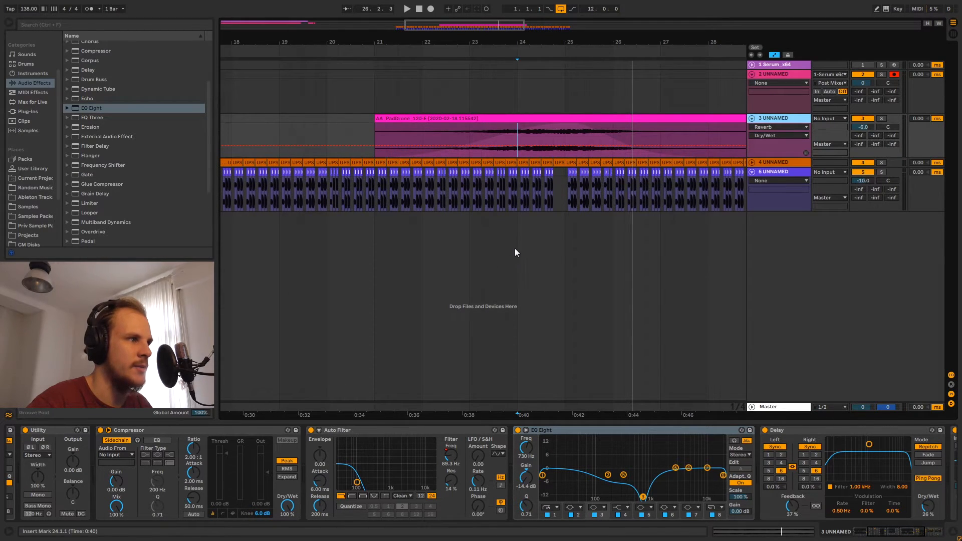
Insert the Polyverse Wider effect plug-in on the pad drone's track
{"action": "left_click_drag", "start_coordinate": [484, 45], "coordinate": [487, 12]}
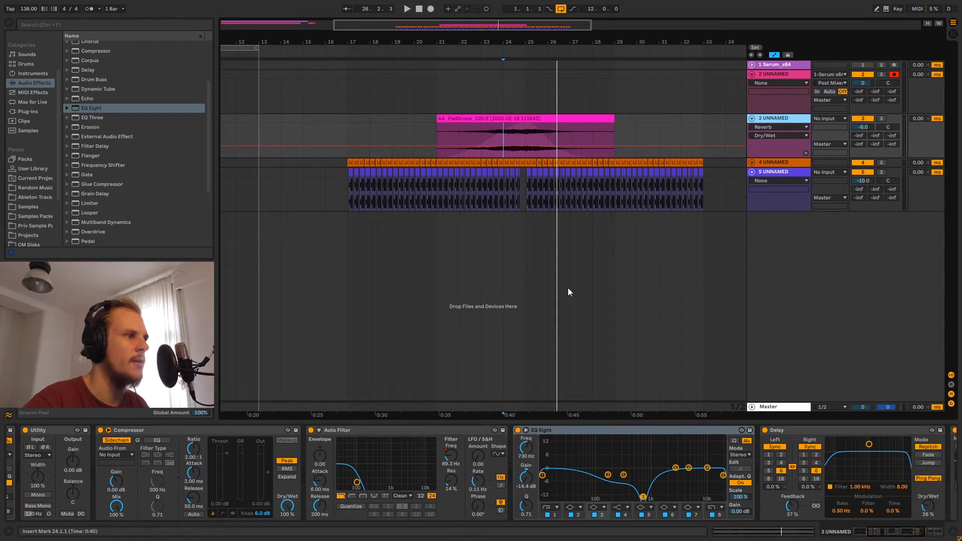
{"action": "left_click", "coordinate": [343, 128]}
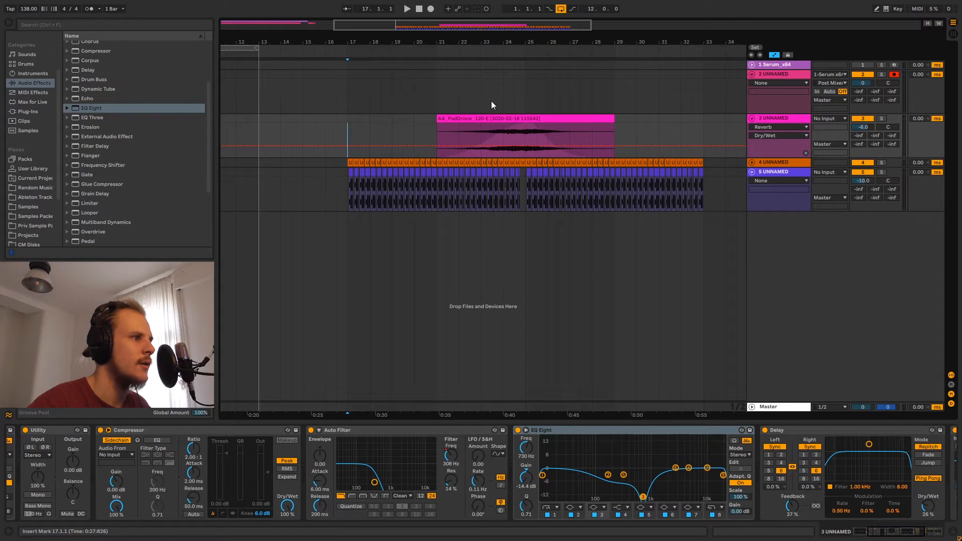
{"action": "left_click", "coordinate": [529, 120]}
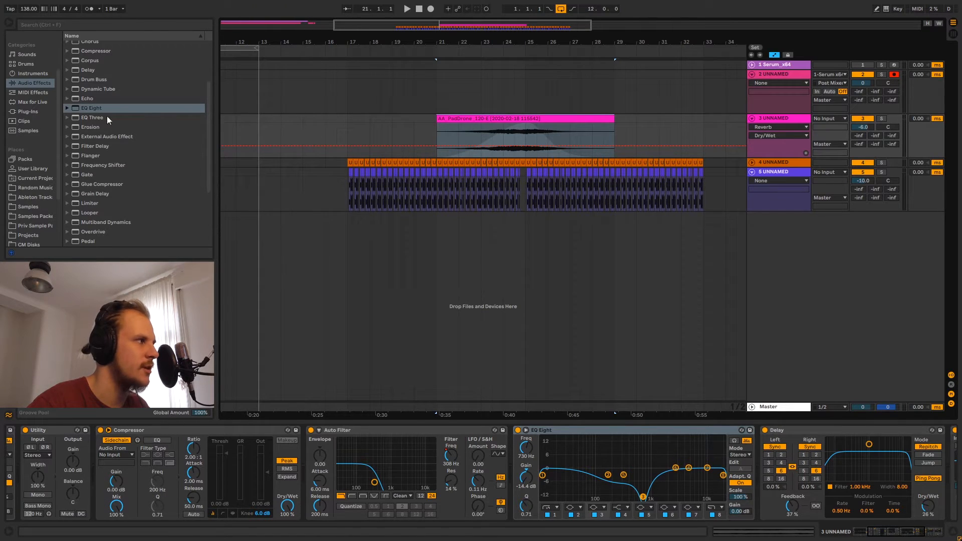
{"action": "left_click", "coordinate": [39, 112]}
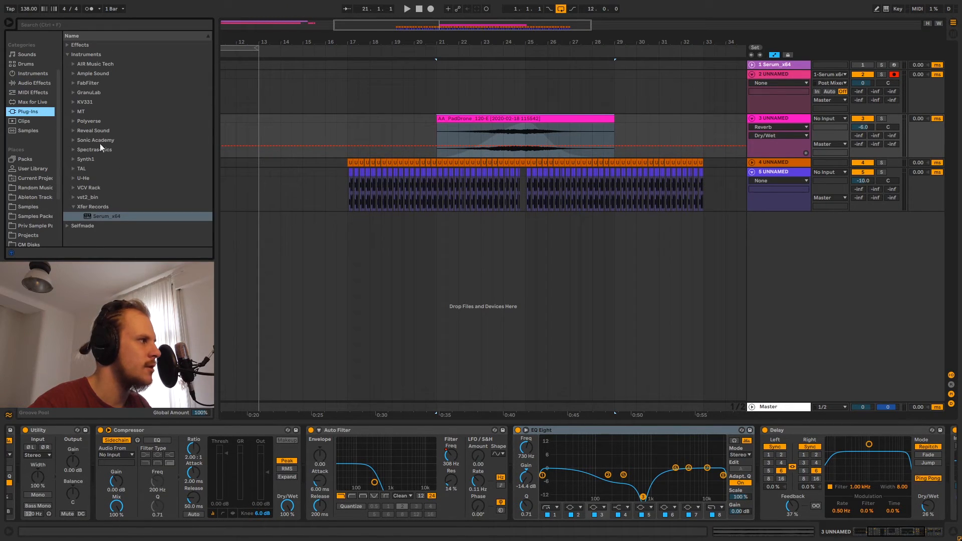
{"action": "left_click", "coordinate": [69, 45]}
{"action": "left_click", "coordinate": [75, 112]}
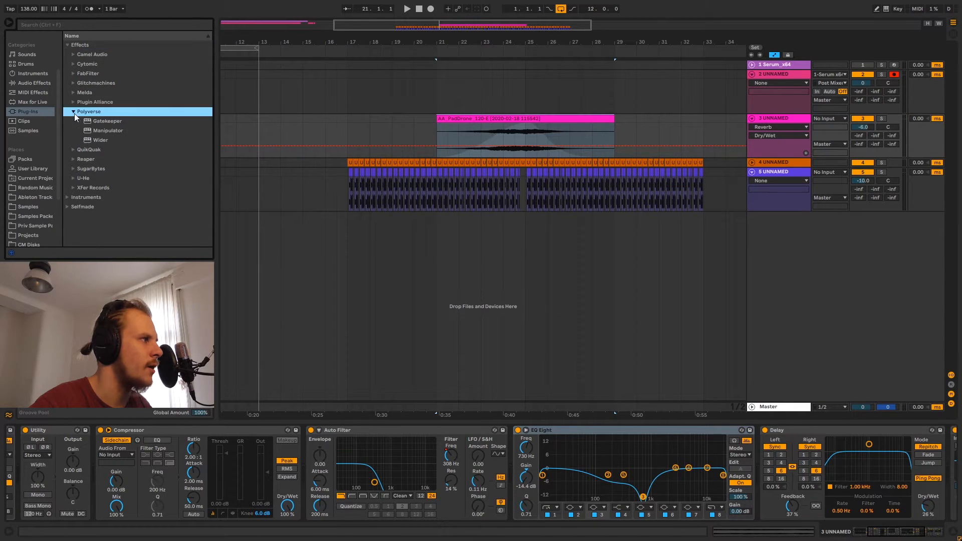
{"action": "left_click", "coordinate": [74, 113]}
{"action": "left_click", "coordinate": [94, 139]}
{"action": "left_click_drag", "start_coordinate": [534, 140], "coordinate": [534, 140]}
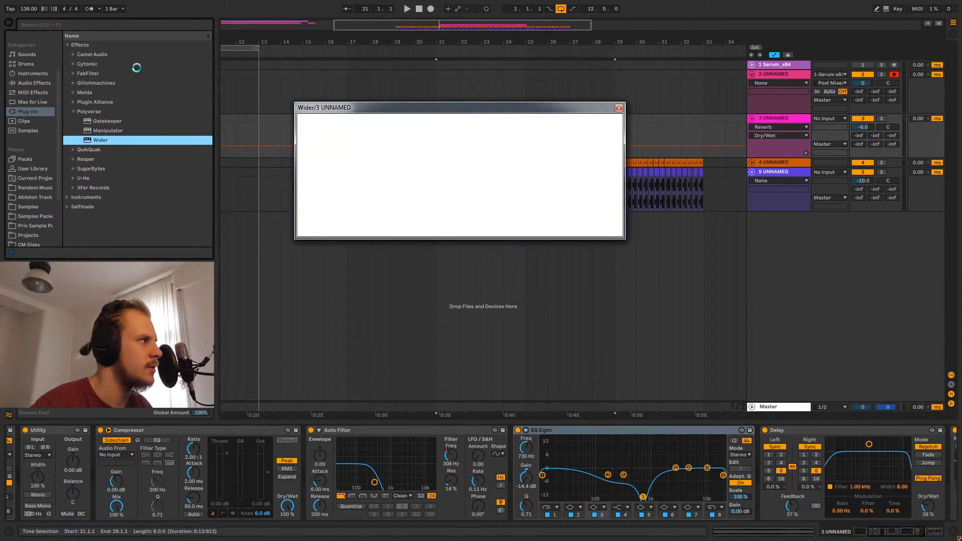
{"action": "left_click", "coordinate": [74, 110]}
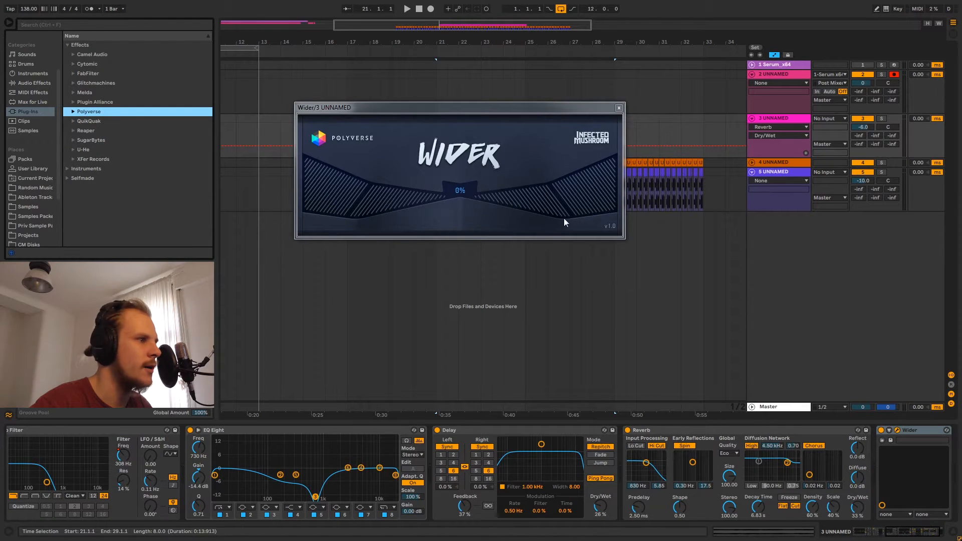
Move Wider between the EQ Eight and the Delay, set its amount to 93%, and close its window
{"action": "left_click_drag", "start_coordinate": [927, 434], "coordinate": [435, 471]}
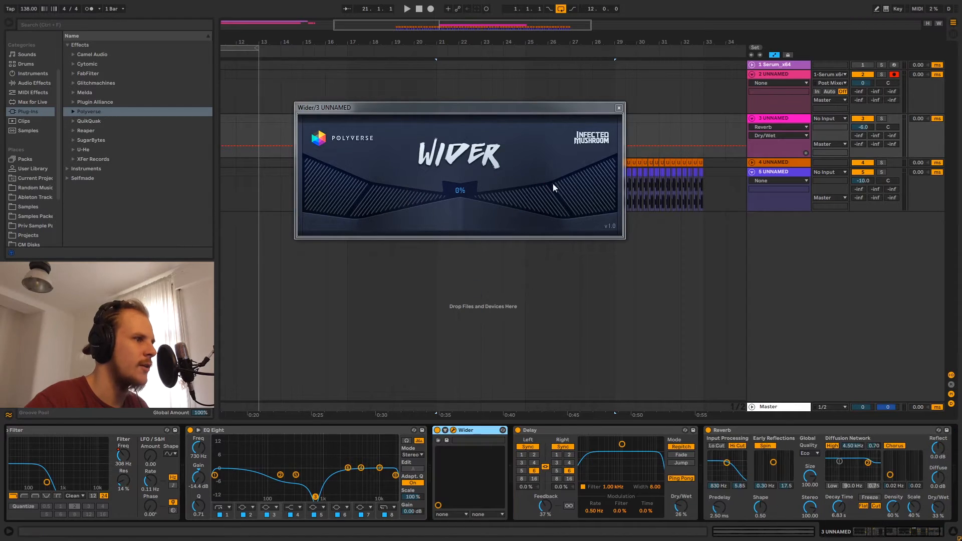
{"action": "left_click_drag", "start_coordinate": [551, 190], "coordinate": [613, 175]}
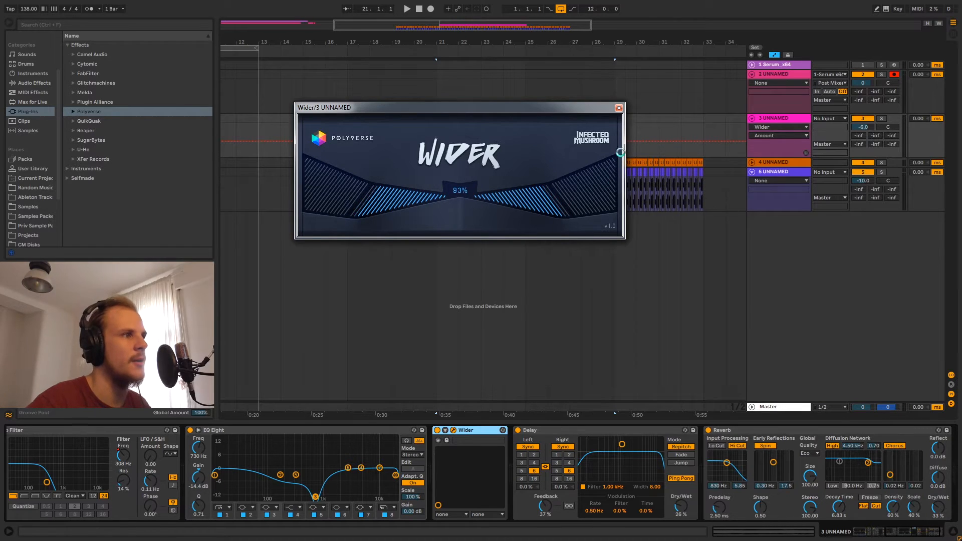
{"action": "left_click", "coordinate": [619, 107]}
Listen to the widened drone with kick and bass from 23.1.1
{"action": "left_click", "coordinate": [479, 152]}
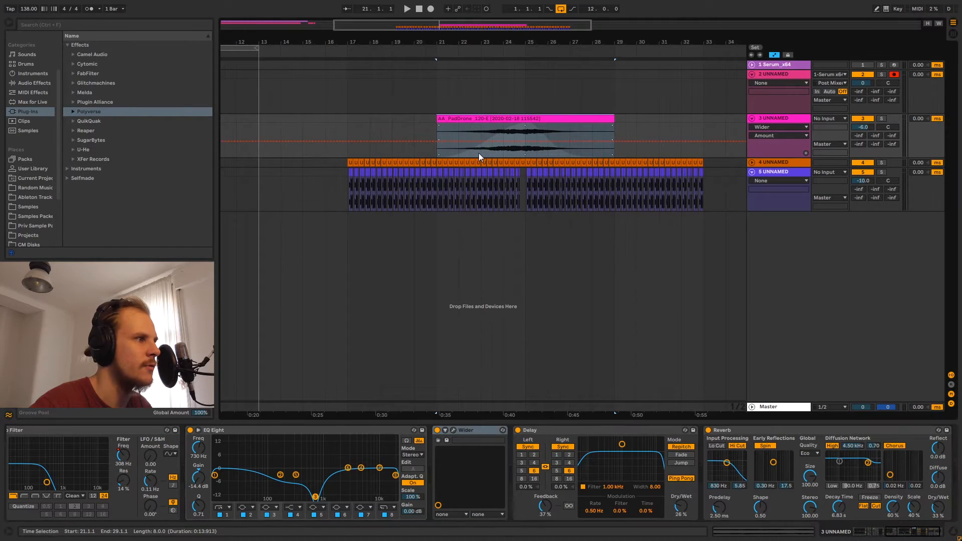
{"action": "key", "text": "space"}
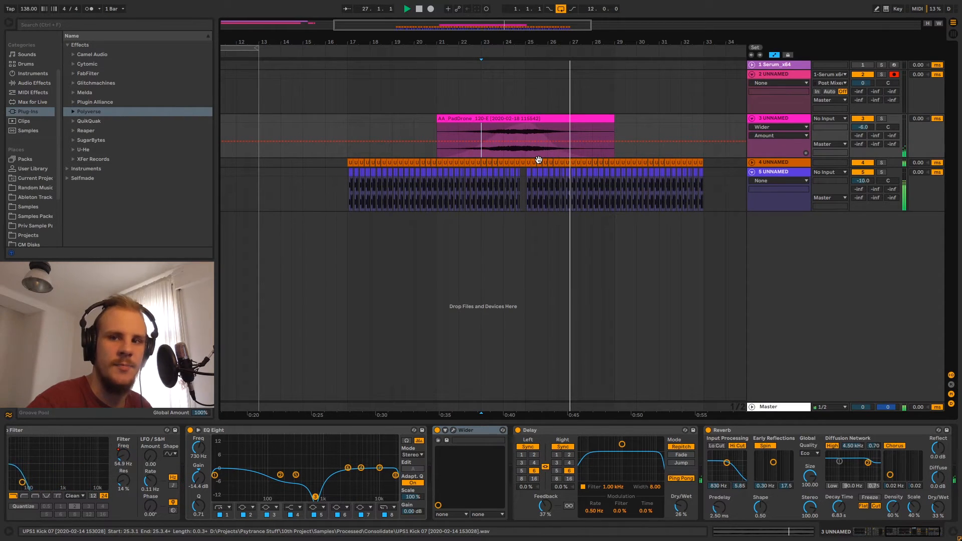
{"action": "key", "text": "space"}
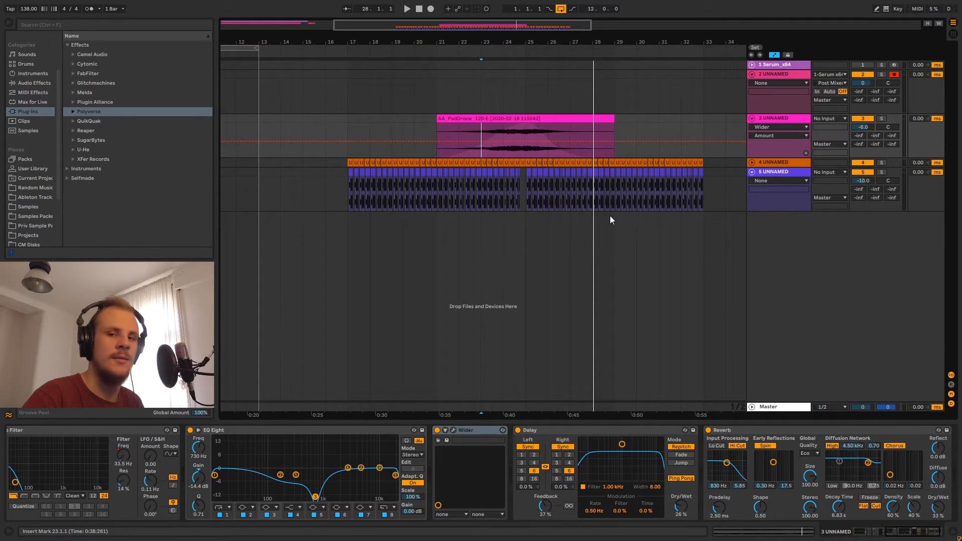
Add the XFer Records LFOTool_x64 plug-in after the Reverb on the drone track and move its window clear of the drone clip
{"action": "left_click", "coordinate": [444, 121]}
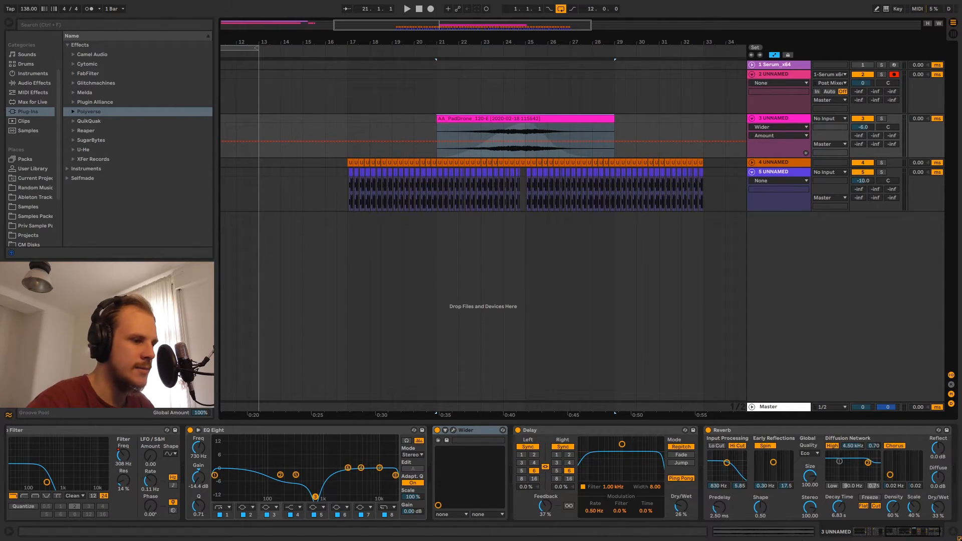
{"action": "left_click", "coordinate": [865, 536]}
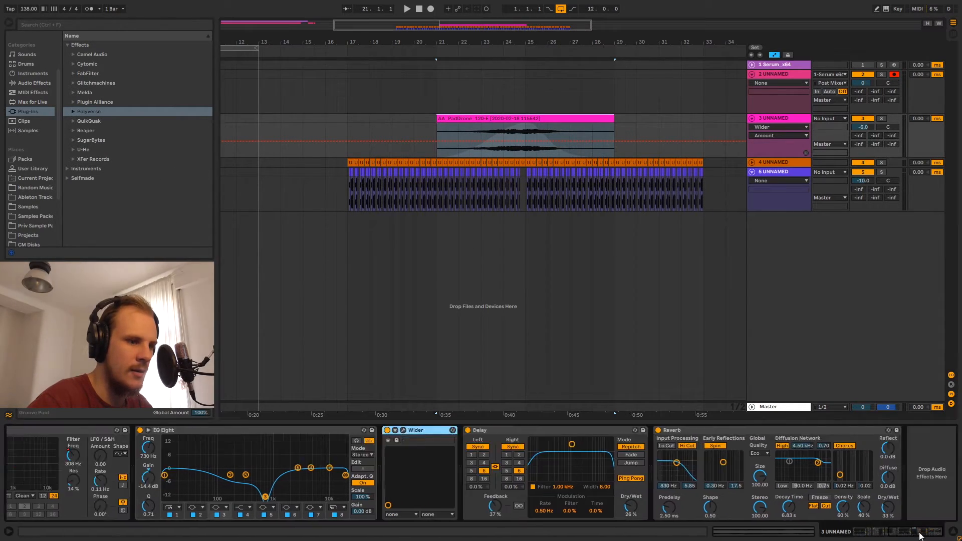
{"action": "left_click", "coordinate": [74, 160]}
{"action": "left_click_drag", "start_coordinate": [102, 178], "coordinate": [915, 463]}
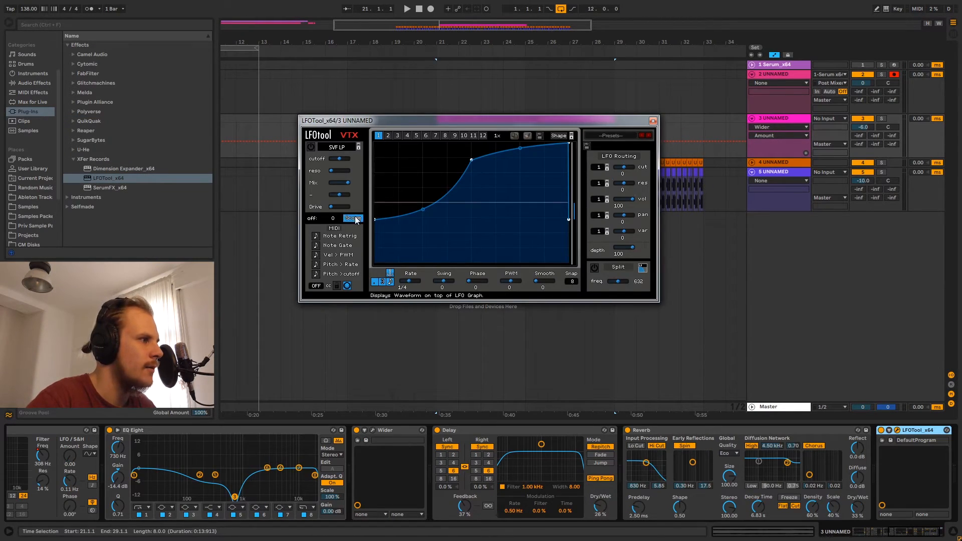
{"action": "left_click_drag", "start_coordinate": [440, 126], "coordinate": [500, 208]}
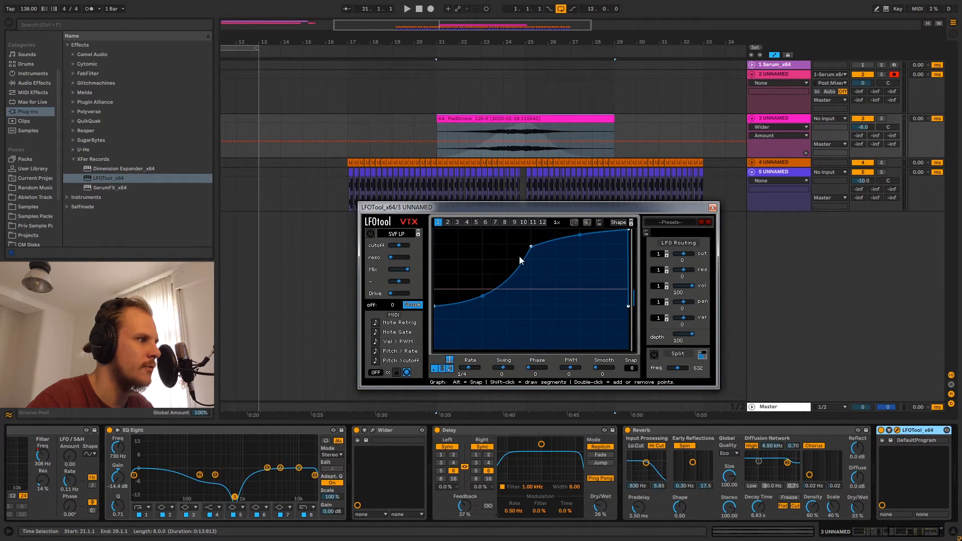
Reshape the LFOTool curve by moving its middle point to about a quarter of the cycle and its upper end point slightly earlier
{"action": "left_click_drag", "start_coordinate": [531, 247], "coordinate": [483, 249]}
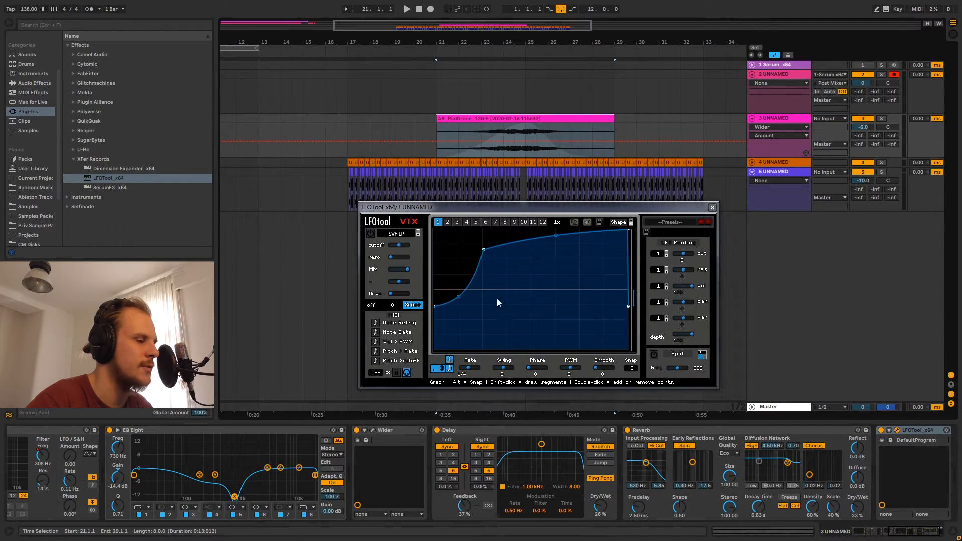
{"action": "left_click", "coordinate": [483, 134]}
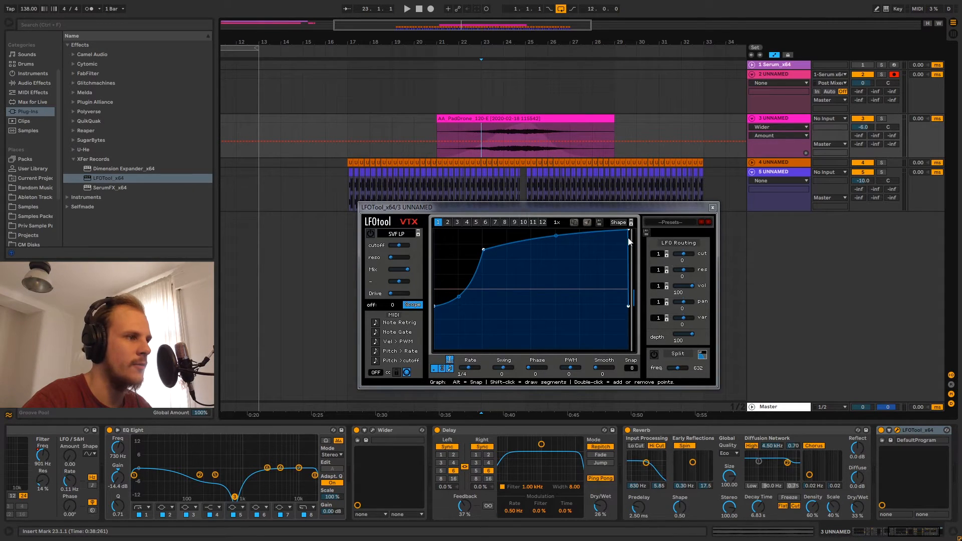
{"action": "left_click_drag", "start_coordinate": [628, 230], "coordinate": [622, 228]}
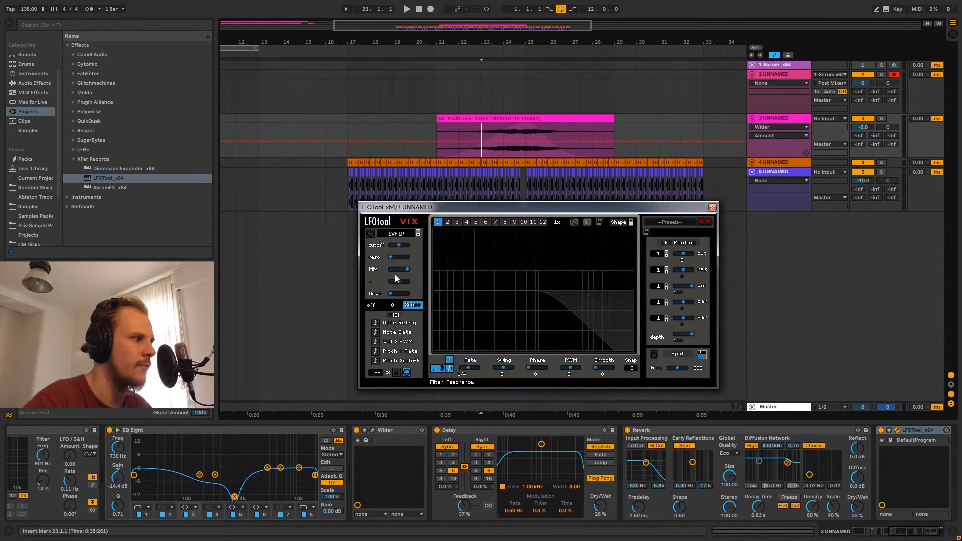
{"action": "left_click", "coordinate": [495, 125]}
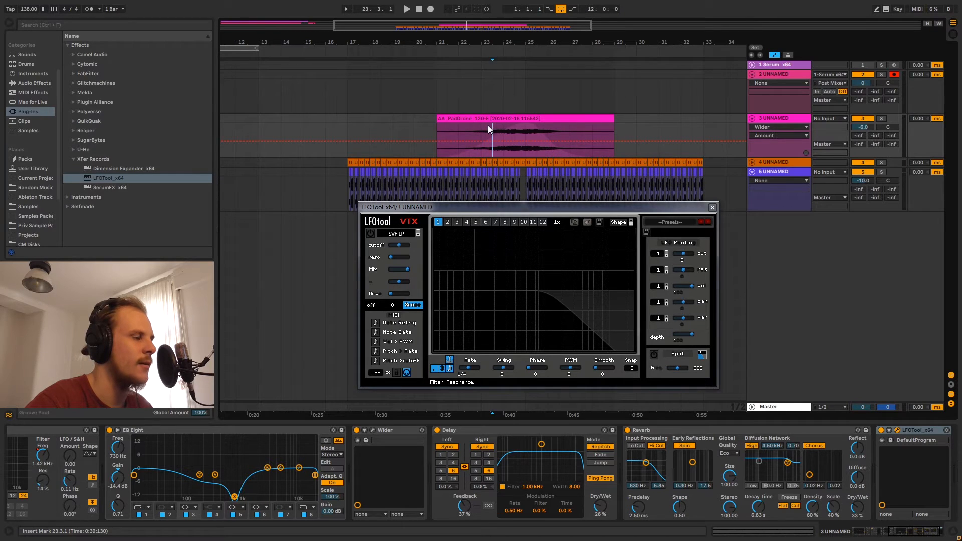
{"action": "left_click", "coordinate": [522, 207]}
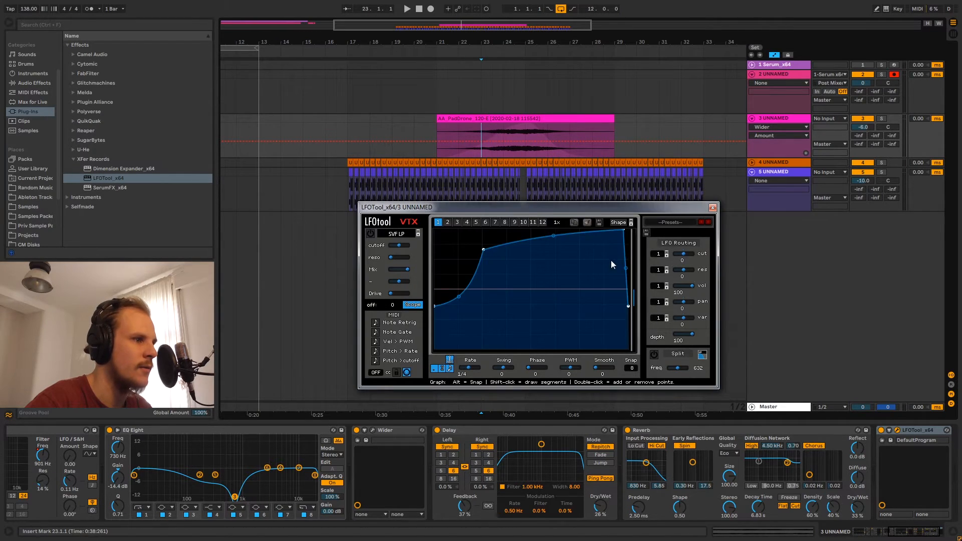
Deepen the LFOTool ducking by lowering the curve's start point and nudging its middle point, audition from 23.1.1, and close the plug-in window
{"action": "key", "text": "space"}
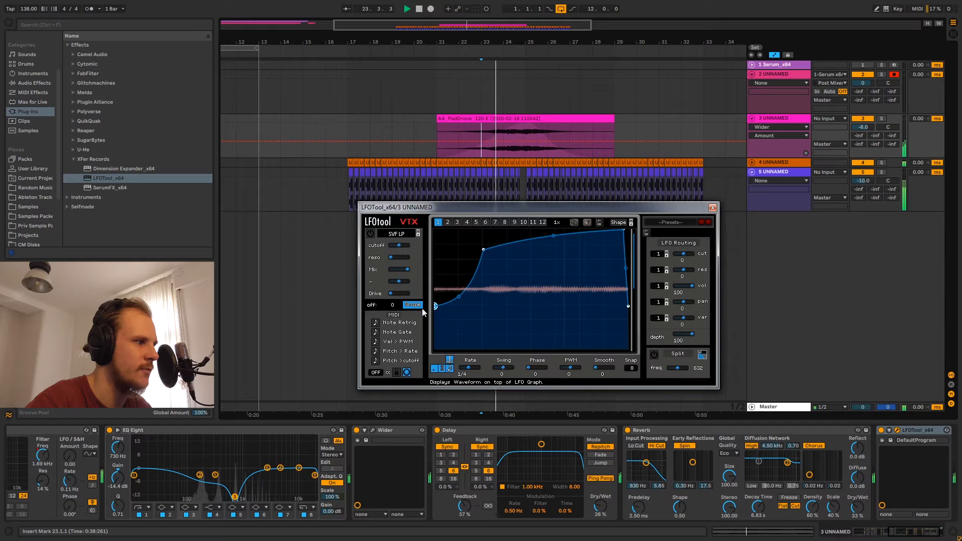
{"action": "left_click_drag", "start_coordinate": [435, 306], "coordinate": [435, 324]}
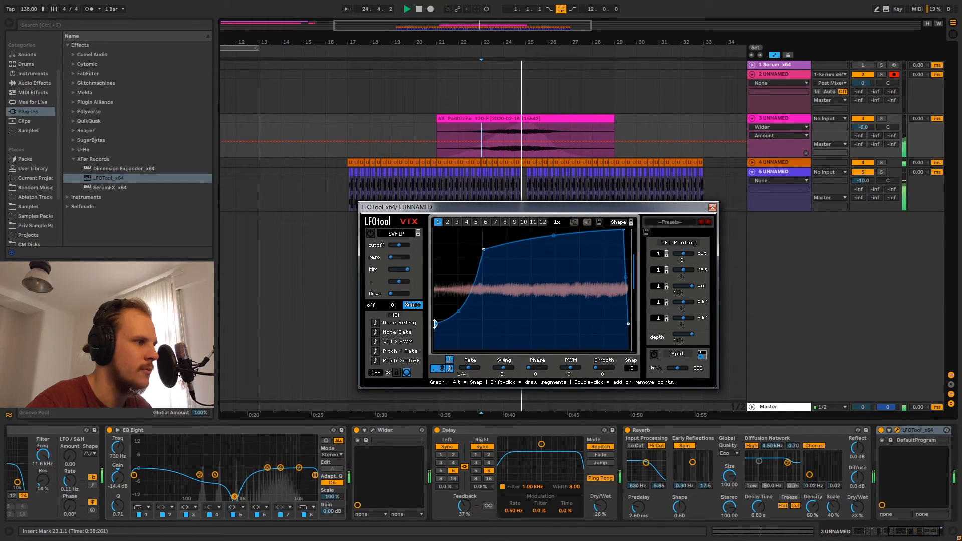
{"action": "key", "text": "space"}
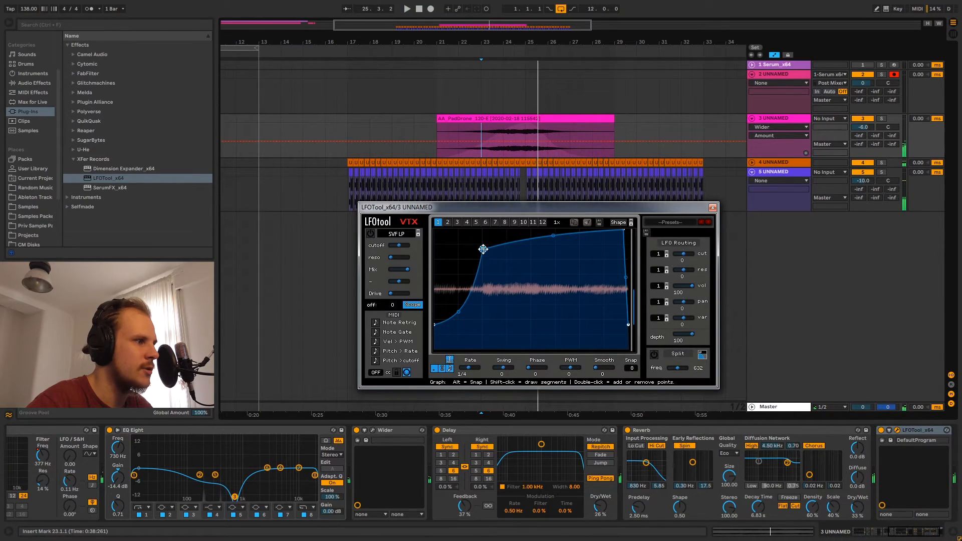
{"action": "left_click_drag", "start_coordinate": [483, 249], "coordinate": [481, 253]}
{"action": "left_click_drag", "start_coordinate": [436, 324], "coordinate": [436, 327]}
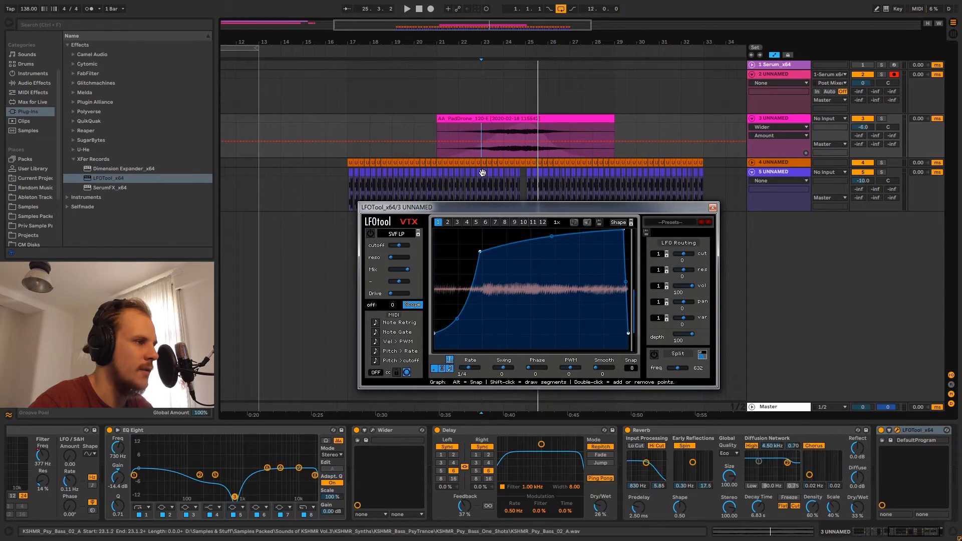
{"action": "key", "text": "space"}
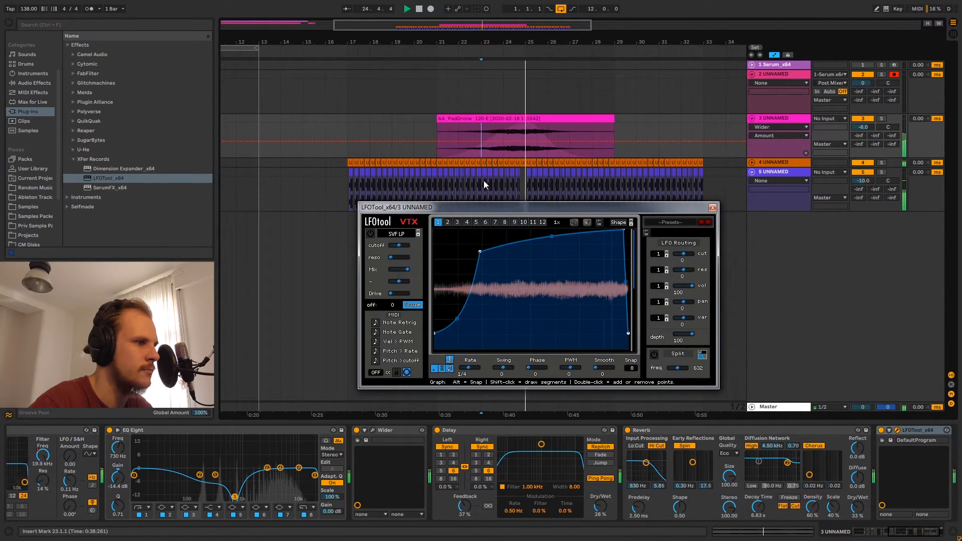
{"action": "left_click", "coordinate": [712, 207]}
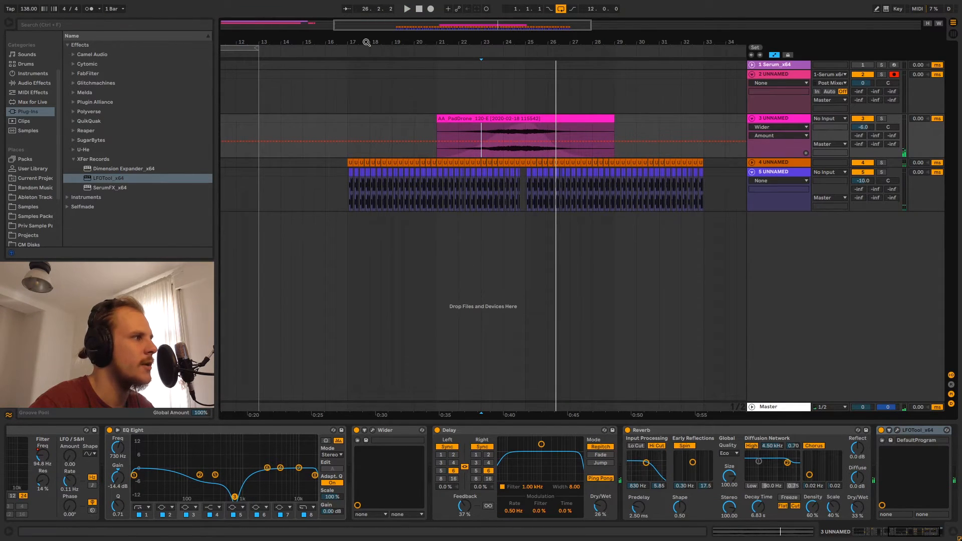
Unfold the Serum_x64 track and open its MIDI clip to examine the repeated notes
{"action": "left_click_drag", "start_coordinate": [365, 42], "coordinate": [412, 41]}
{"action": "left_click", "coordinate": [258, 77]}
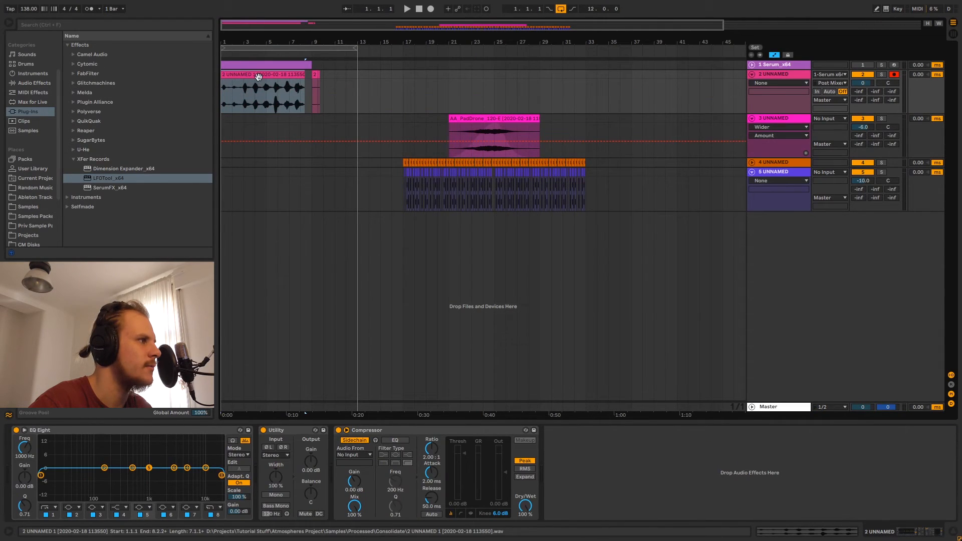
{"action": "left_click", "coordinate": [753, 64]}
{"action": "double_click", "coordinate": [281, 64]}
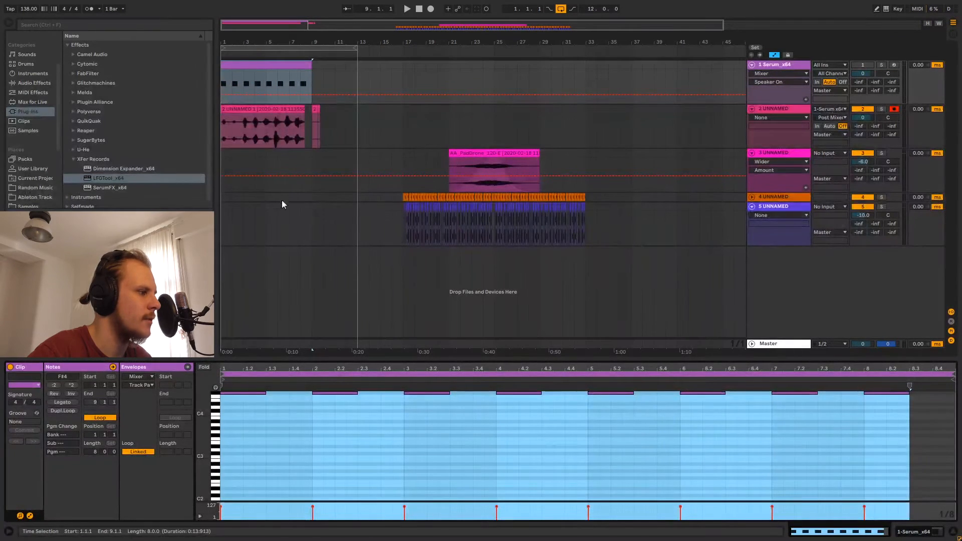
{"action": "scroll", "coordinate": [253, 404], "scroll_direction": "up", "scroll_amount": 2}
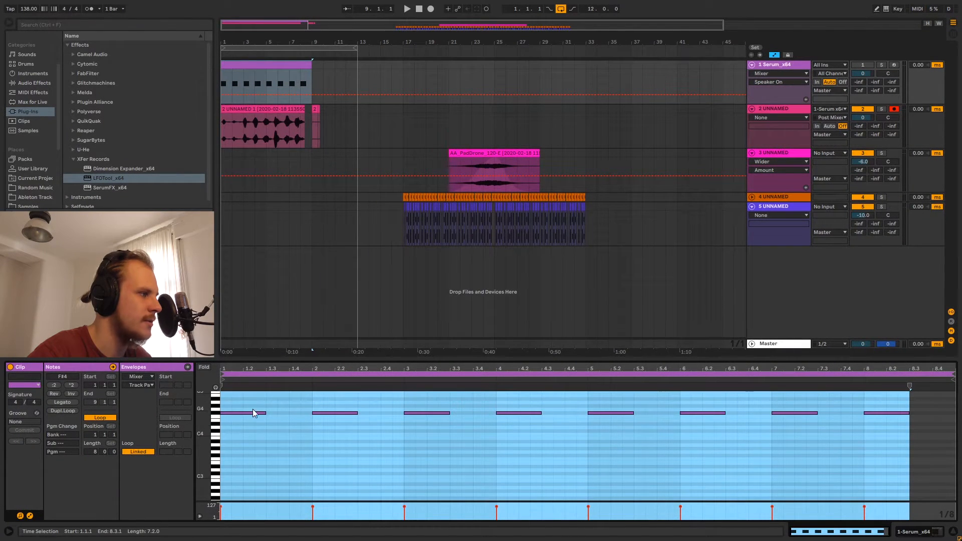
Move the long recorded audio clip on track 2 to 25.1.1 and enable Warp while keeping its current timing
{"action": "left_click_drag", "start_coordinate": [274, 122], "coordinate": [530, 109]}
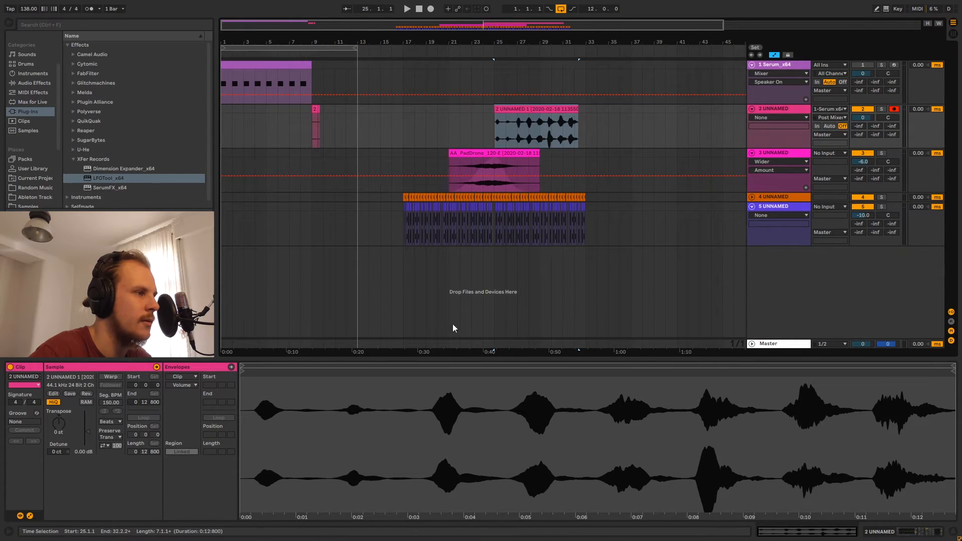
{"action": "left_click_drag", "start_coordinate": [547, 42], "coordinate": [525, 80]}
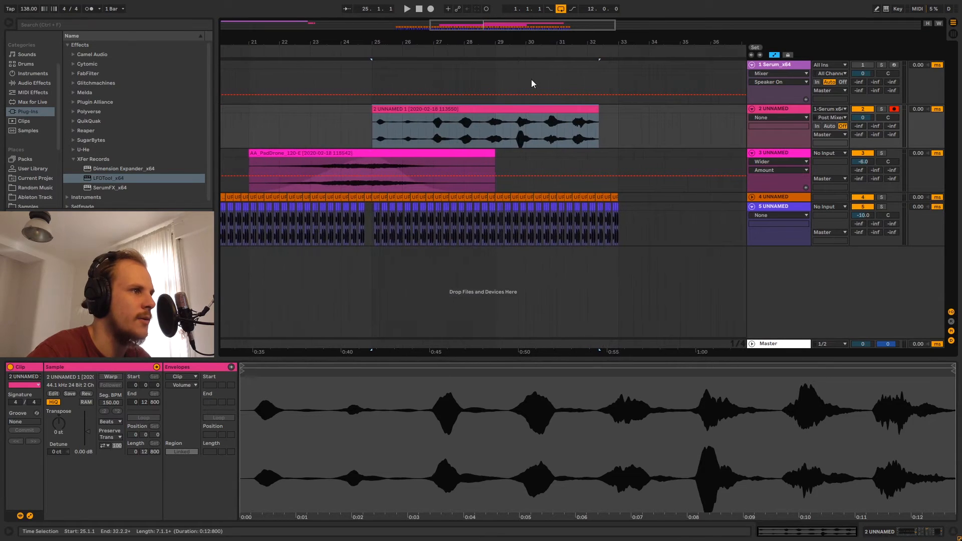
{"action": "left_click", "coordinate": [110, 377]}
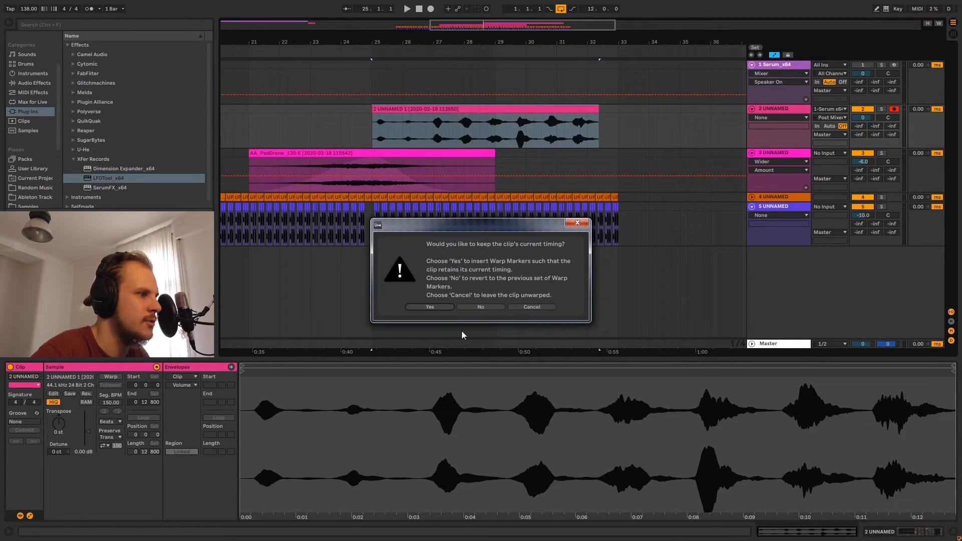
{"action": "left_click", "coordinate": [441, 307]}
Stretch the recorded clip on track 2 so it ends at 33.1.1 and set its warp mode to Complex Pro
{"action": "left_click_drag", "start_coordinate": [602, 108], "coordinate": [620, 108]}
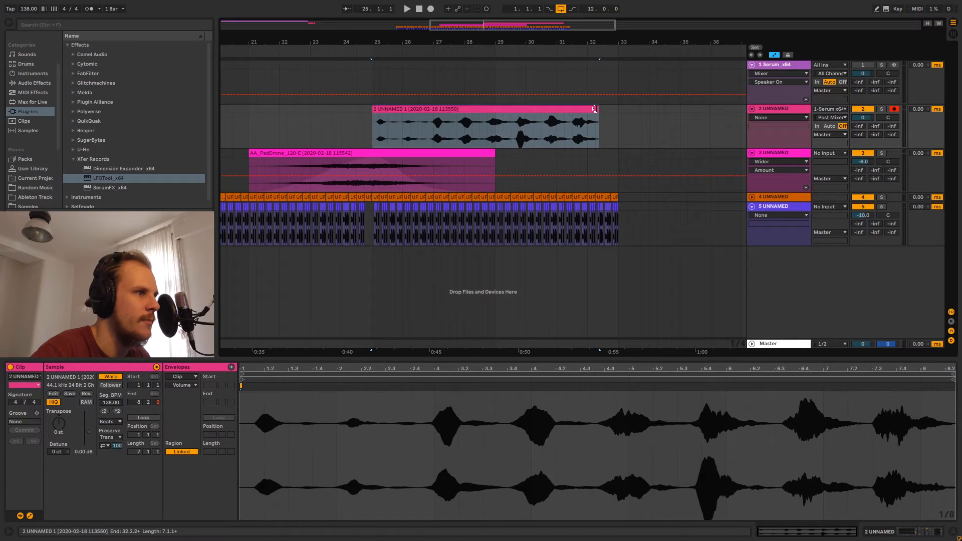
{"action": "left_click", "coordinate": [111, 422]}
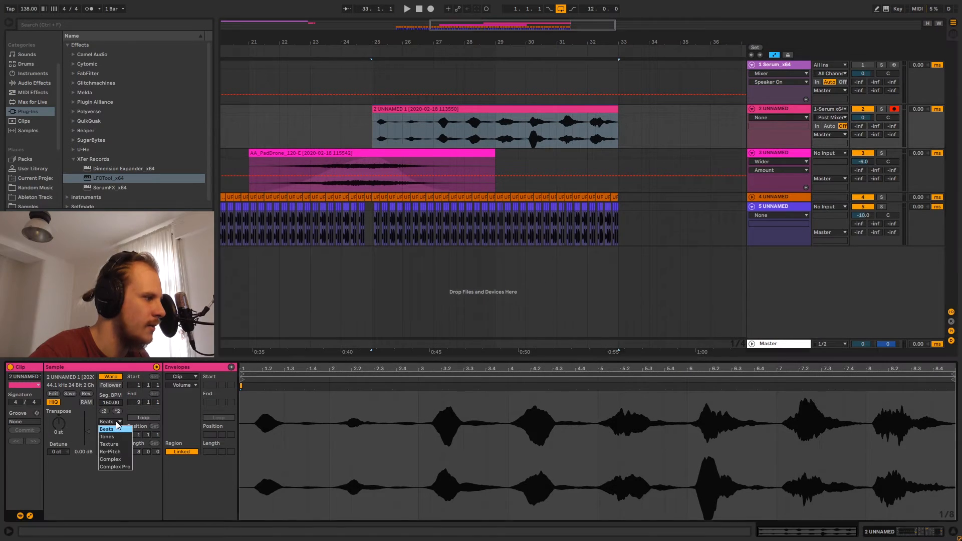
{"action": "left_click", "coordinate": [122, 465]}
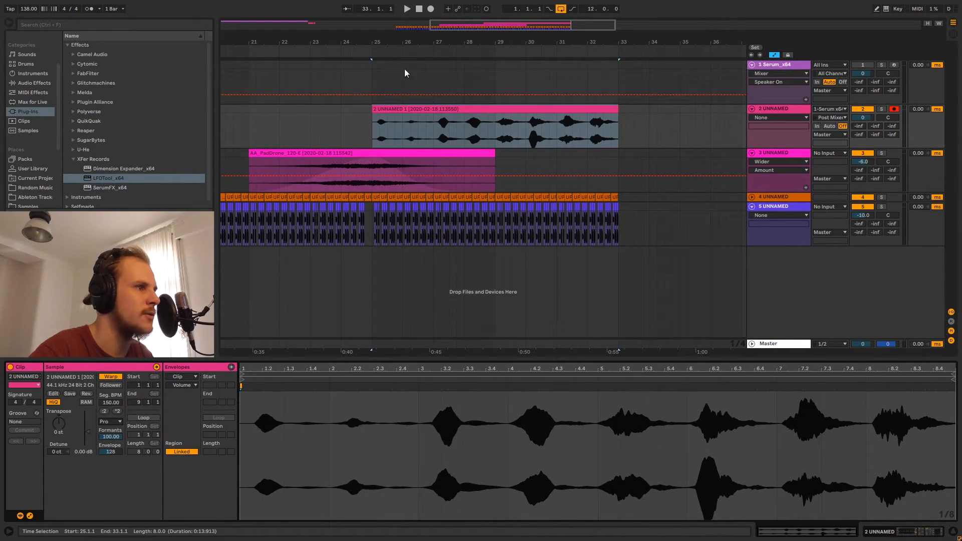
Trim the silent beginning off the recorded clip on track 2 and move it back to start at 25.1.1
{"action": "left_click_drag", "start_coordinate": [389, 39], "coordinate": [425, 109]}
{"action": "left_click_drag", "start_coordinate": [358, 110], "coordinate": [393, 110]}
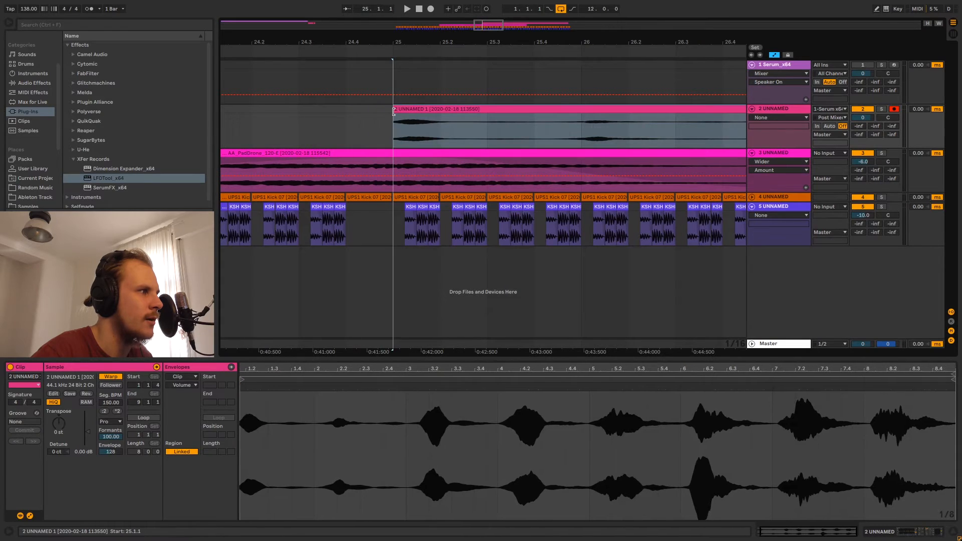
{"action": "left_click_drag", "start_coordinate": [397, 39], "coordinate": [382, 15]}
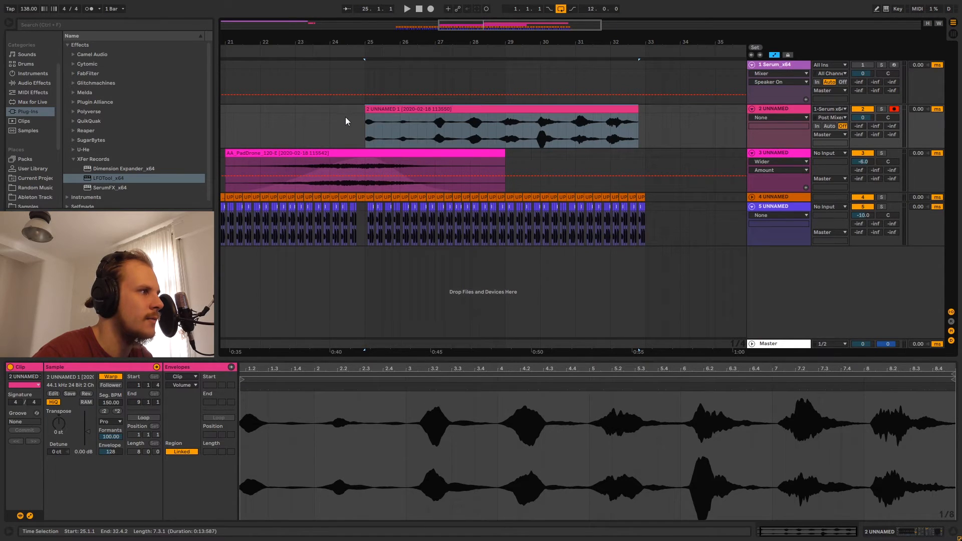
Audition track 2 soloed from 25.1.1, unsolo it to hear the clip with the other tracks, and stop playback
{"action": "left_click", "coordinate": [368, 125]}
{"action": "left_click", "coordinate": [881, 108]}
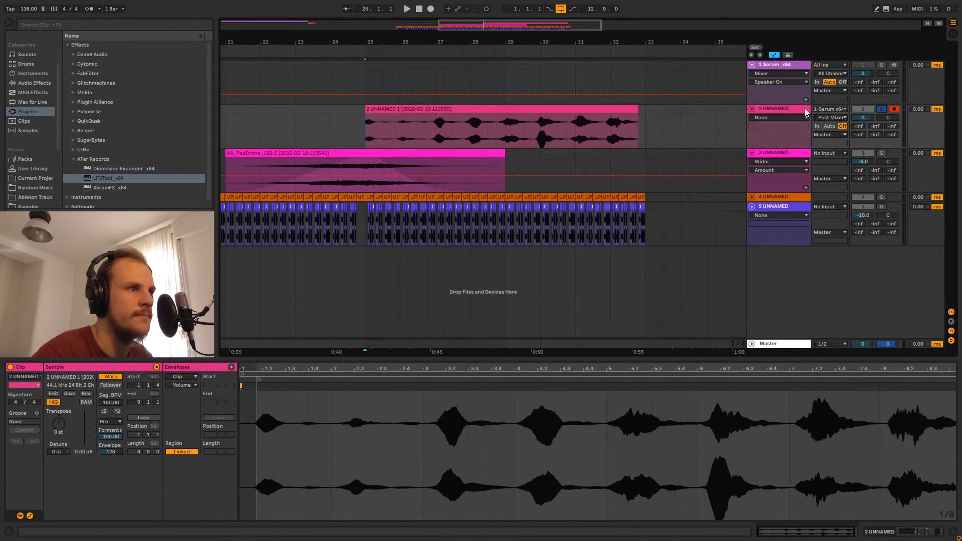
{"action": "key", "text": "space"}
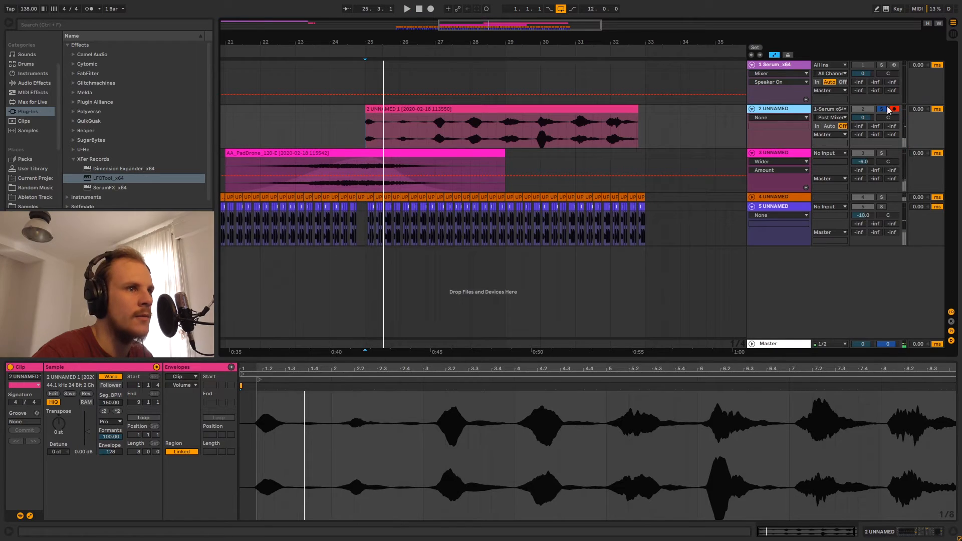
{"action": "left_click", "coordinate": [882, 108]}
{"action": "left_click", "coordinate": [341, 128]}
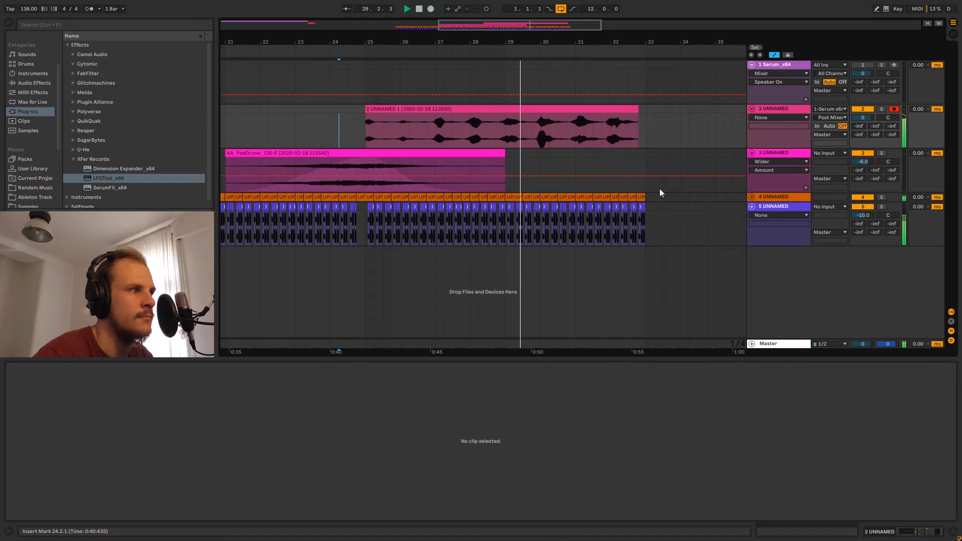
{"action": "key", "text": "space"}
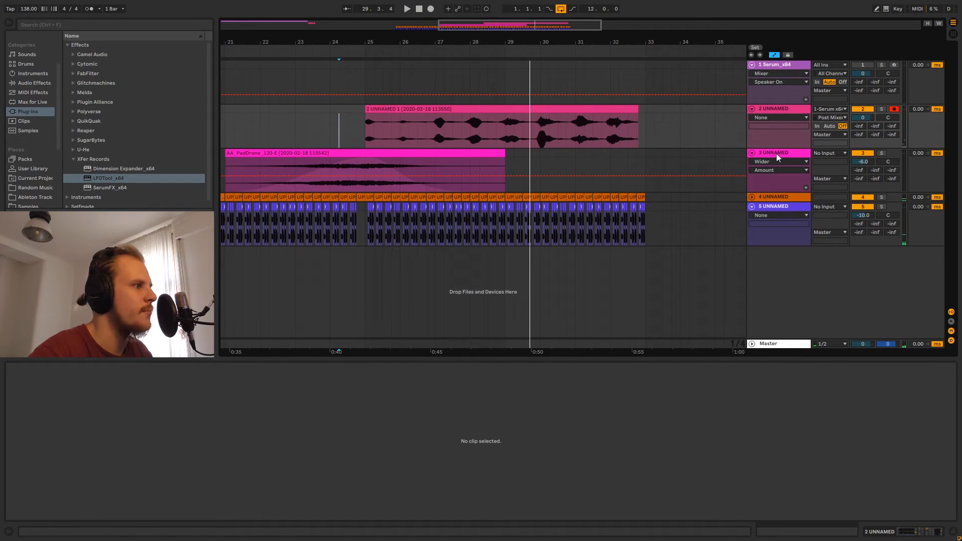
Move EQ Eight behind the Compressor on track 2 and open its expanded display
{"action": "left_click", "coordinate": [784, 110]}
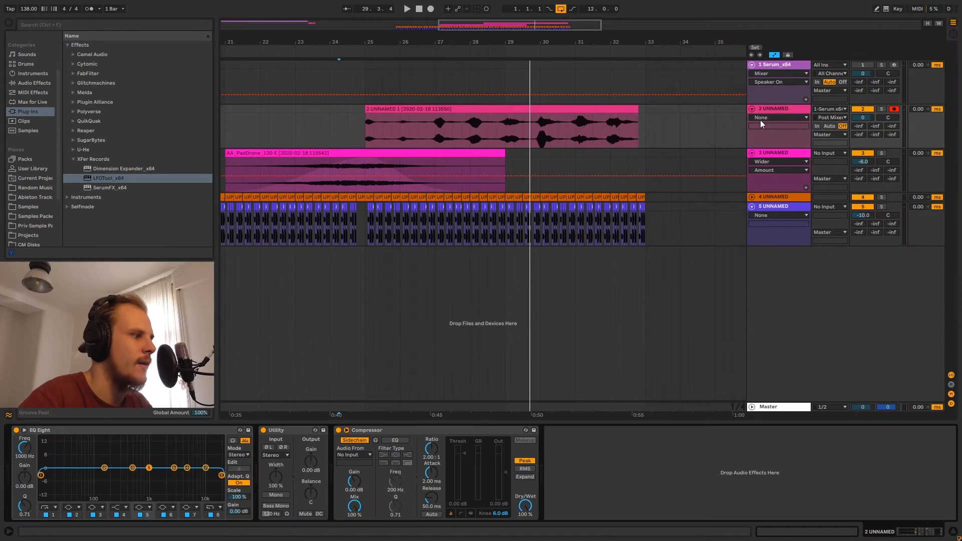
{"action": "left_click", "coordinate": [107, 429]}
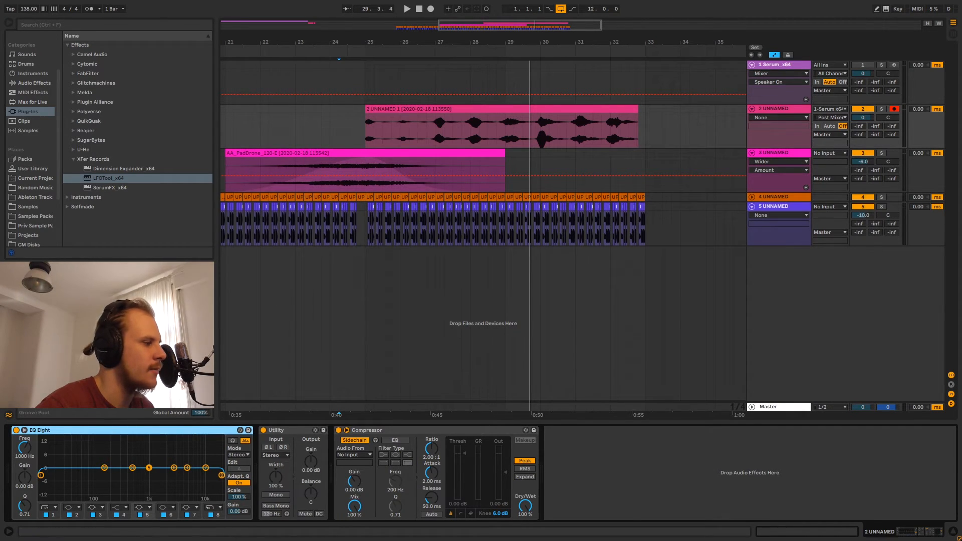
{"action": "left_click_drag", "start_coordinate": [90, 432], "coordinate": [550, 443]}
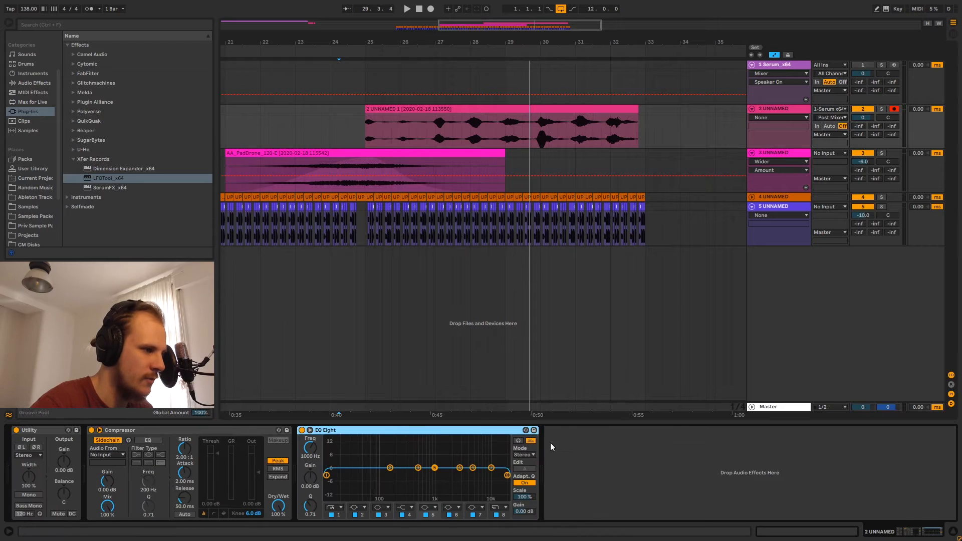
{"action": "left_click", "coordinate": [310, 431]}
While playing track 2 soloed from 25.1.1, cut EQ Eight band 2 by 14.4 dB at 187 Hz and band 3 by 11.7 dB at 446 Hz
{"action": "left_click", "coordinate": [369, 128]}
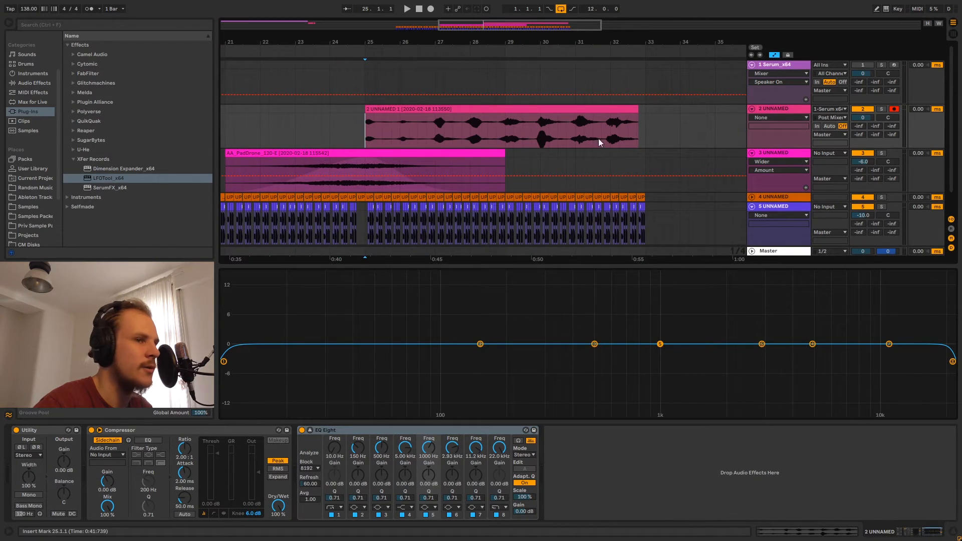
{"action": "left_click", "coordinate": [881, 109]}
{"action": "key", "text": "space"}
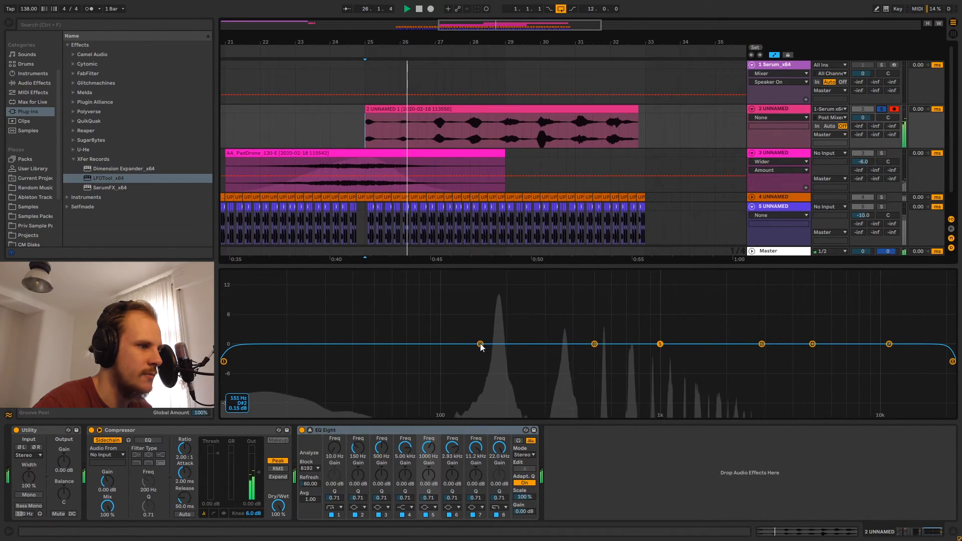
{"action": "left_click_drag", "start_coordinate": [479, 345], "coordinate": [514, 396]}
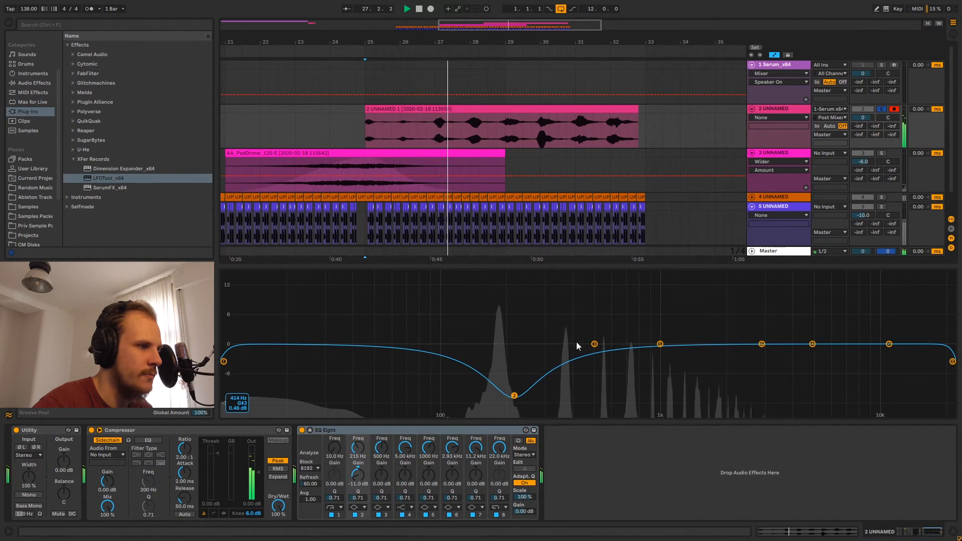
{"action": "left_click_drag", "start_coordinate": [594, 344], "coordinate": [582, 392]}
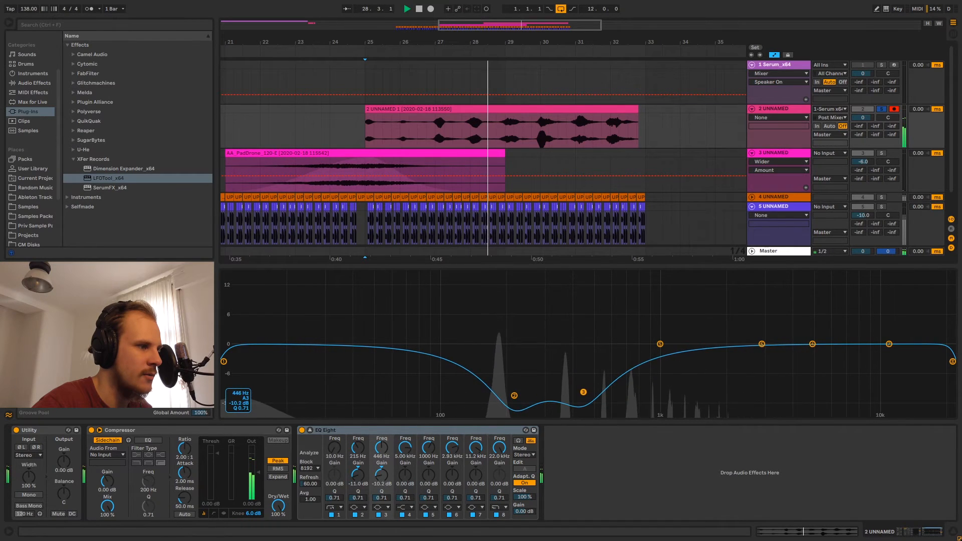
{"action": "left_click_drag", "start_coordinate": [514, 395], "coordinate": [501, 412]}
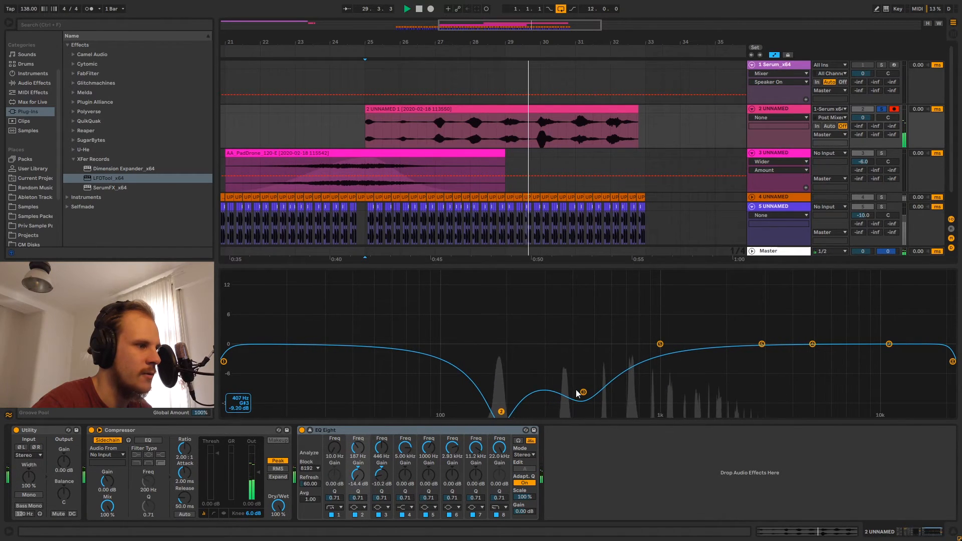
{"action": "left_click_drag", "start_coordinate": [583, 391], "coordinate": [582, 398]}
{"action": "key", "text": "space"}
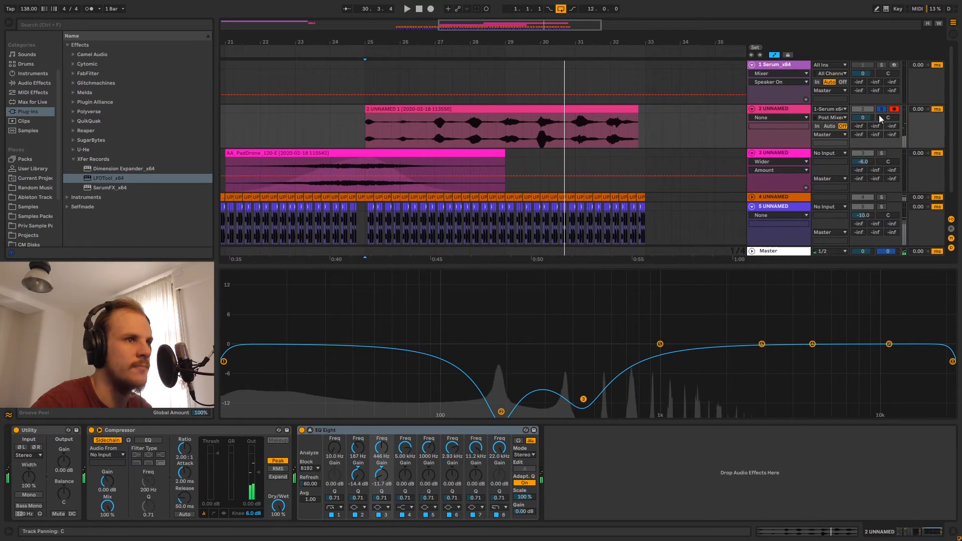
Lower track 2's volume to -8.0 dB, unsolo it, and audition the full mix from 25.1.1
{"action": "left_click_drag", "start_coordinate": [864, 117], "coordinate": [866, 127]}
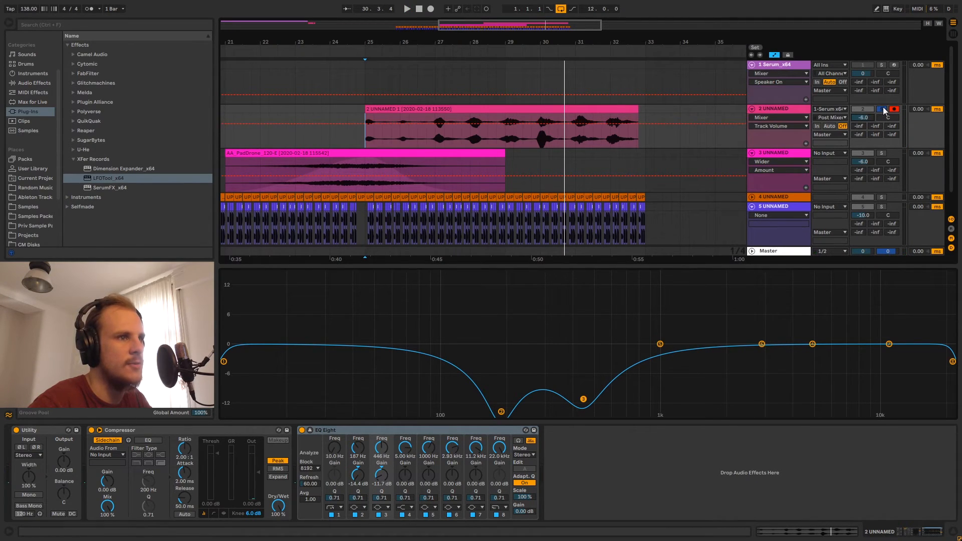
{"action": "left_click", "coordinate": [882, 110]}
{"action": "left_click", "coordinate": [365, 140]}
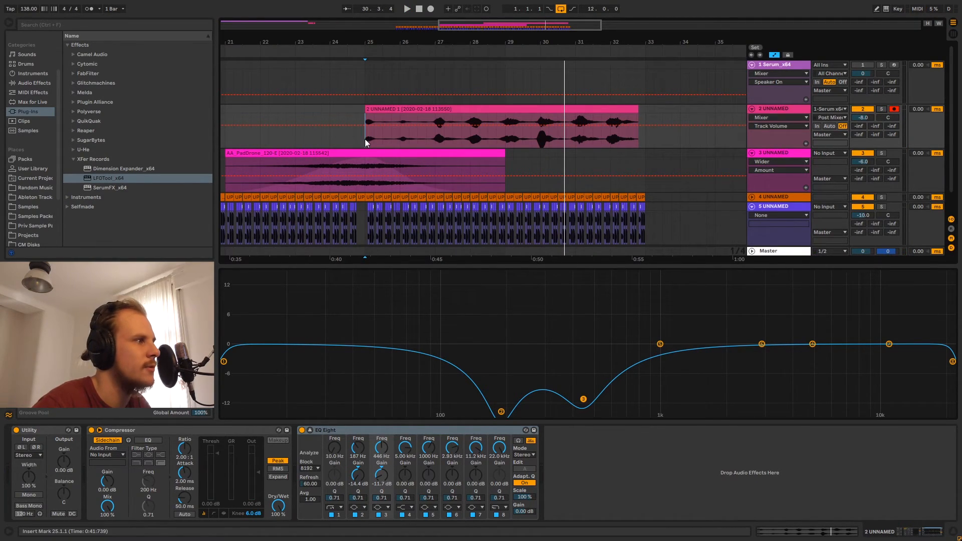
{"action": "key", "text": "space"}
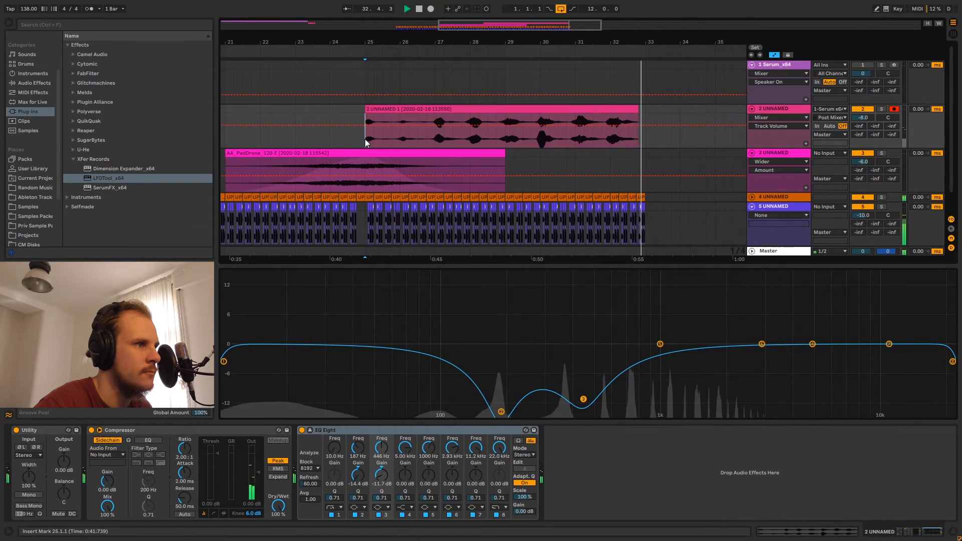
{"action": "key", "text": "space"}
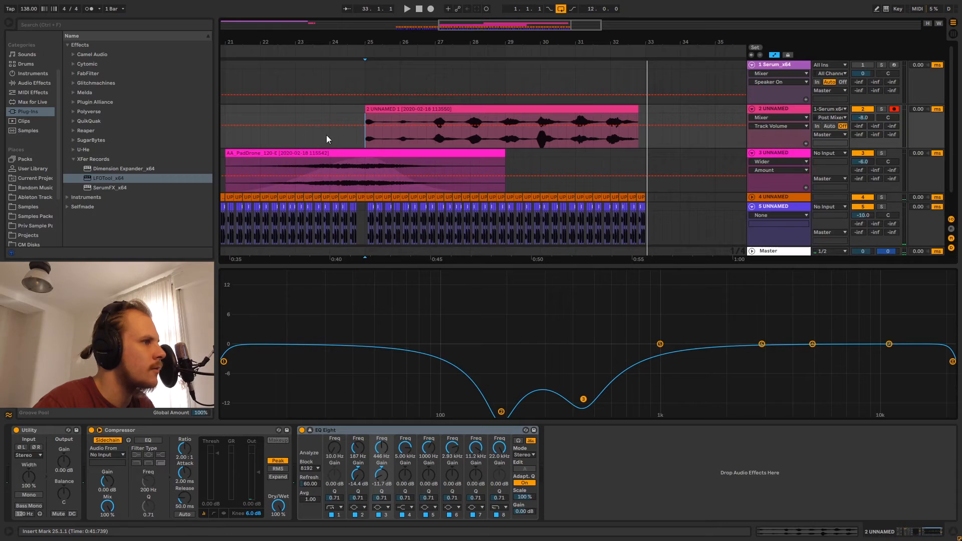
Copy the LFOTool device from track 3 to the end of track 2's device chain
{"action": "left_click", "coordinate": [785, 112]}
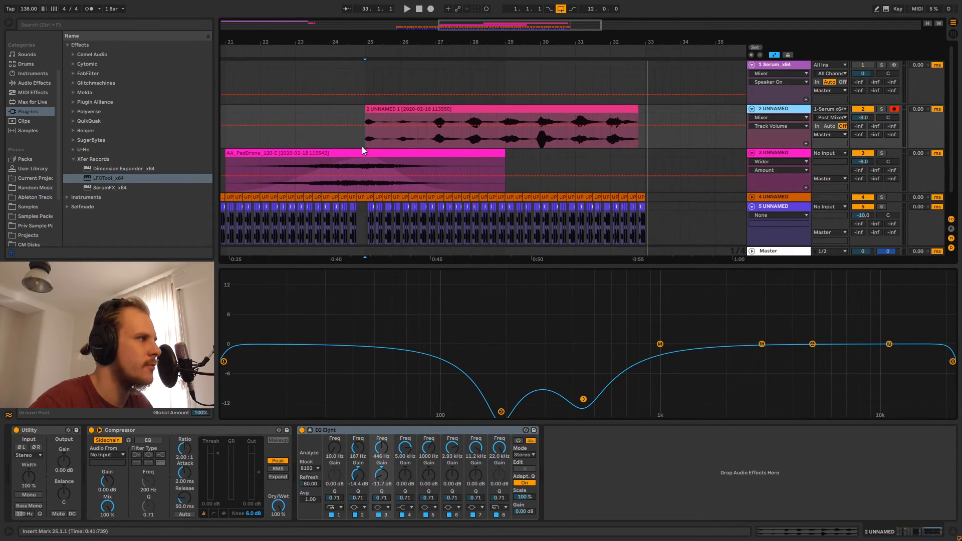
{"action": "left_click", "coordinate": [770, 152]}
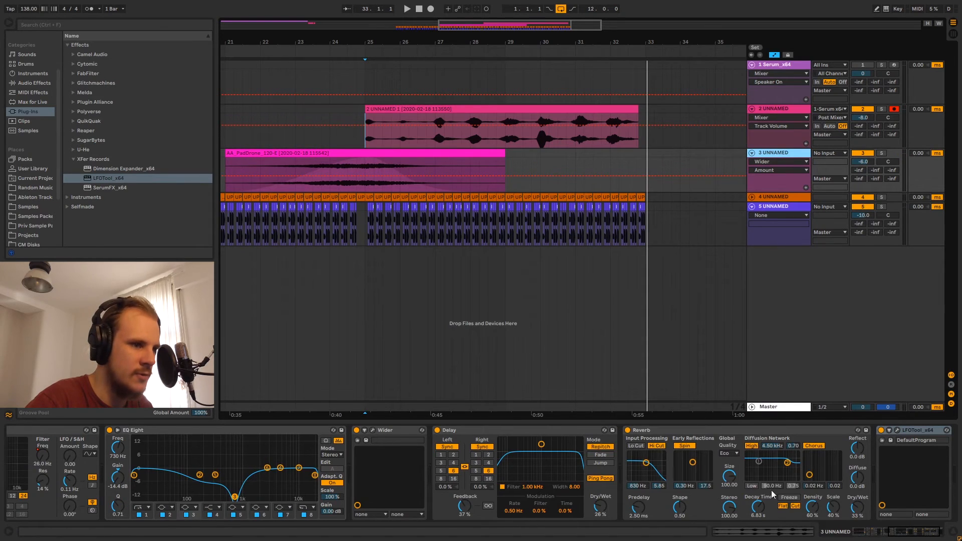
{"action": "scroll", "coordinate": [892, 511], "scroll_direction": "down", "scroll_amount": 2}
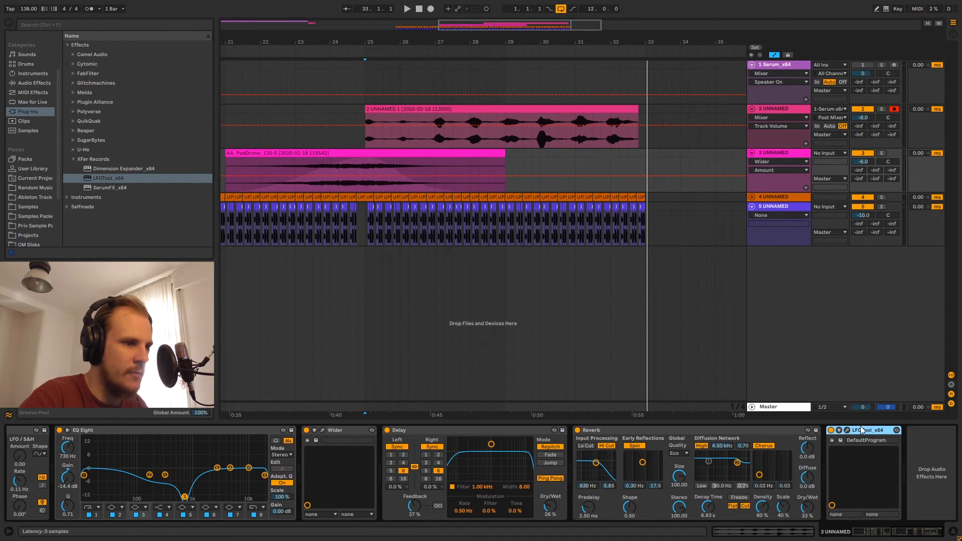
{"action": "left_click", "coordinate": [789, 110]}
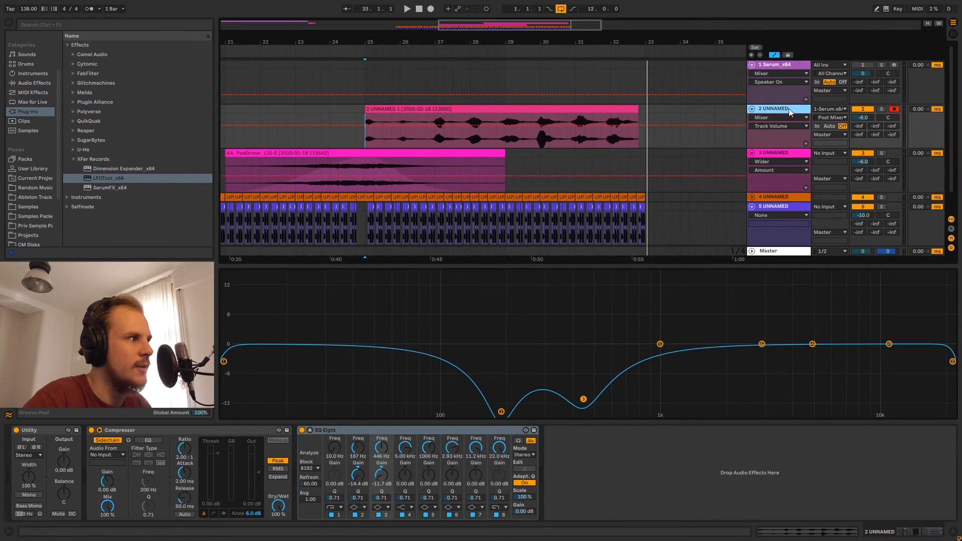
{"action": "left_click", "coordinate": [697, 504]}
{"action": "key", "text": "ctrl+v"}
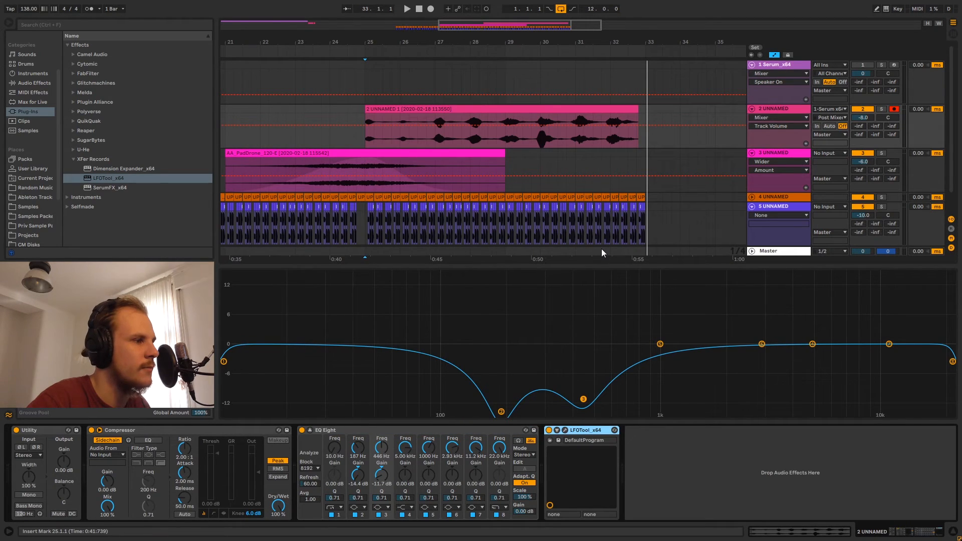
Copy the Delay and Reverb from track 3 to track 2, place LFOTool after them, and collapse the EQ Eight display
{"action": "left_click", "coordinate": [783, 157]}
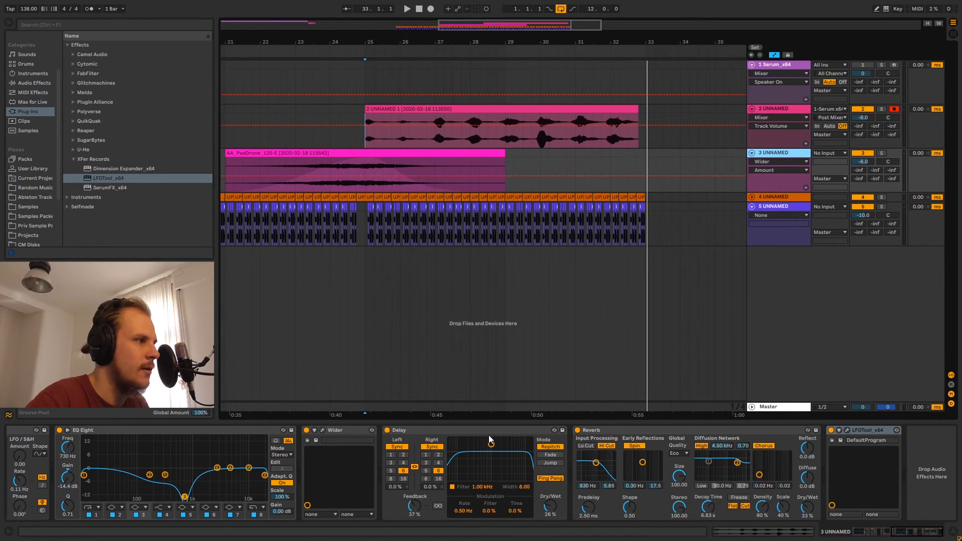
{"action": "left_click", "coordinate": [419, 431]}
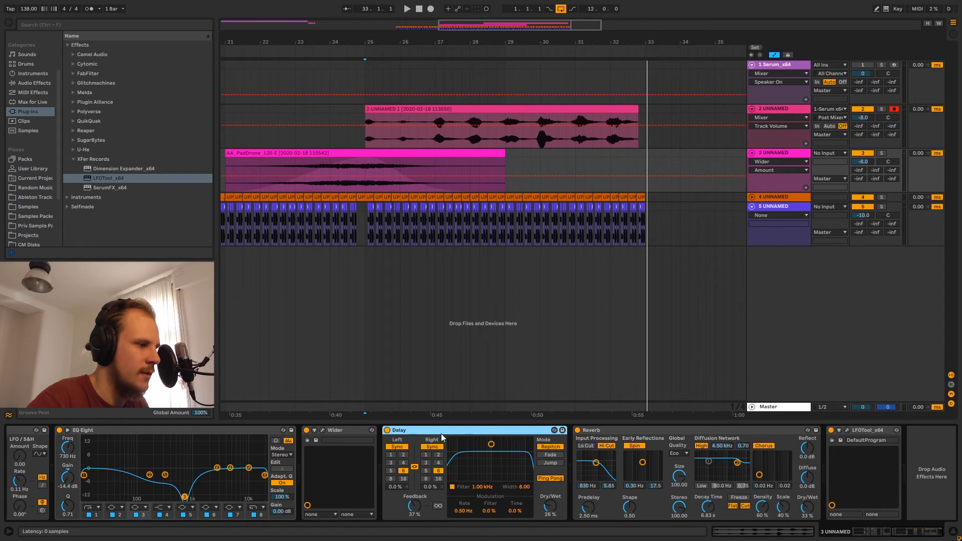
{"action": "left_click", "coordinate": [652, 431]}
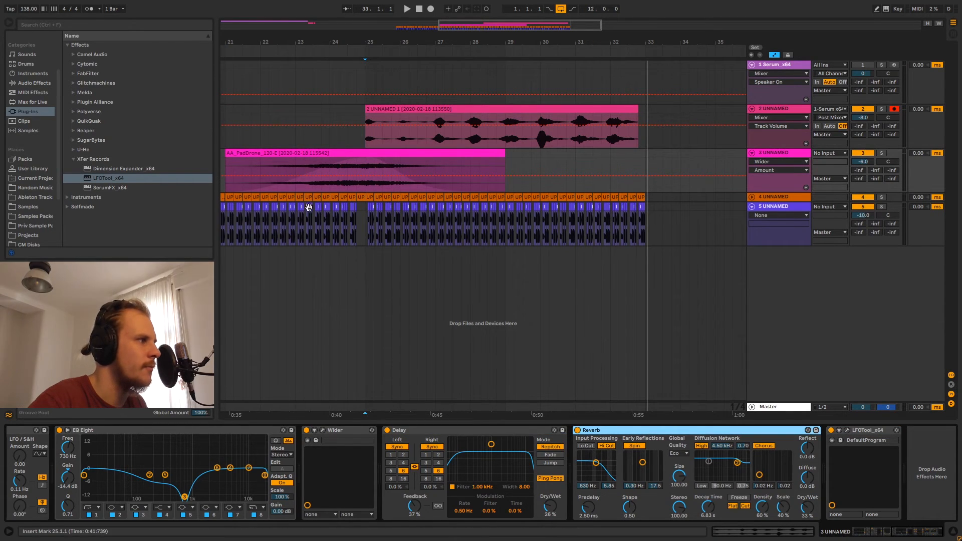
{"action": "left_click", "coordinate": [482, 427], "text": "shift"}
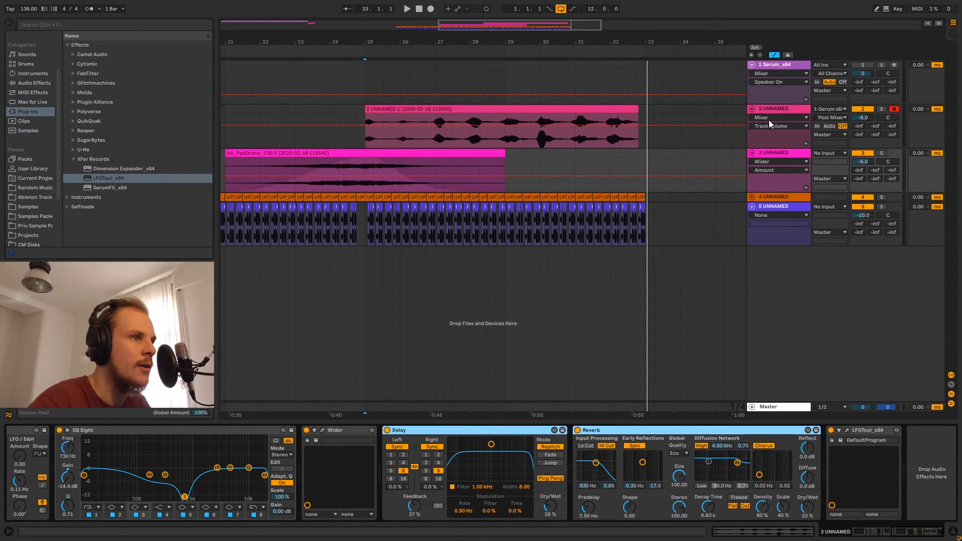
{"action": "left_click", "coordinate": [777, 109]}
{"action": "left_click", "coordinate": [688, 476]}
{"action": "key", "text": "ctrl+v"}
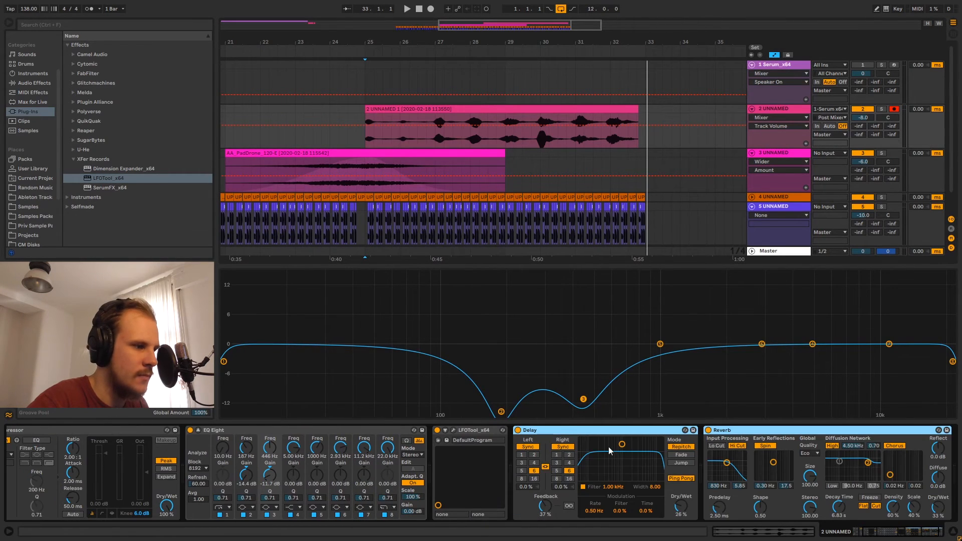
{"action": "left_click_drag", "start_coordinate": [475, 430], "coordinate": [952, 463]}
{"action": "left_click", "coordinate": [146, 430]}
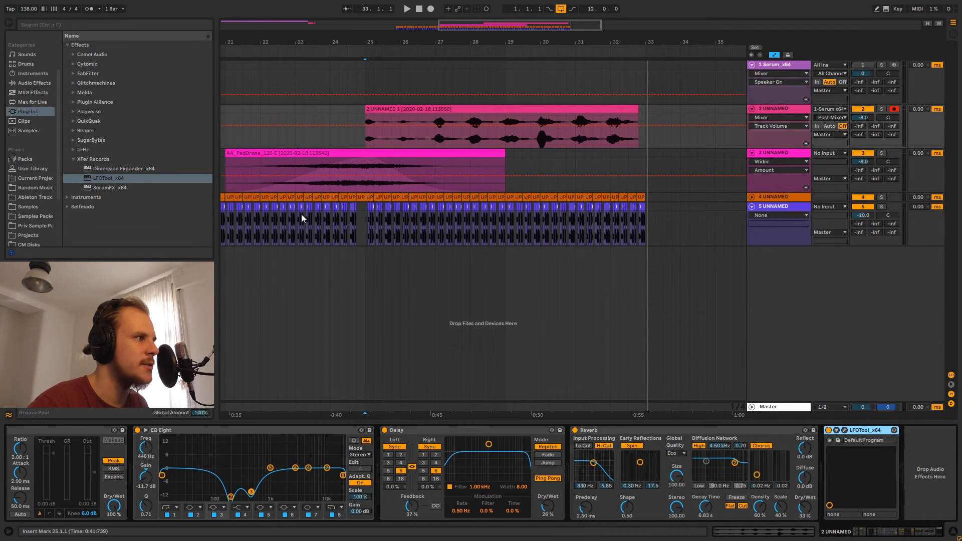
Automate track 2's EQ Eight band 1 frequency to rise from 10 Hz near bar 26 to about 990 Hz at the clip's end
{"action": "left_click", "coordinate": [358, 113]}
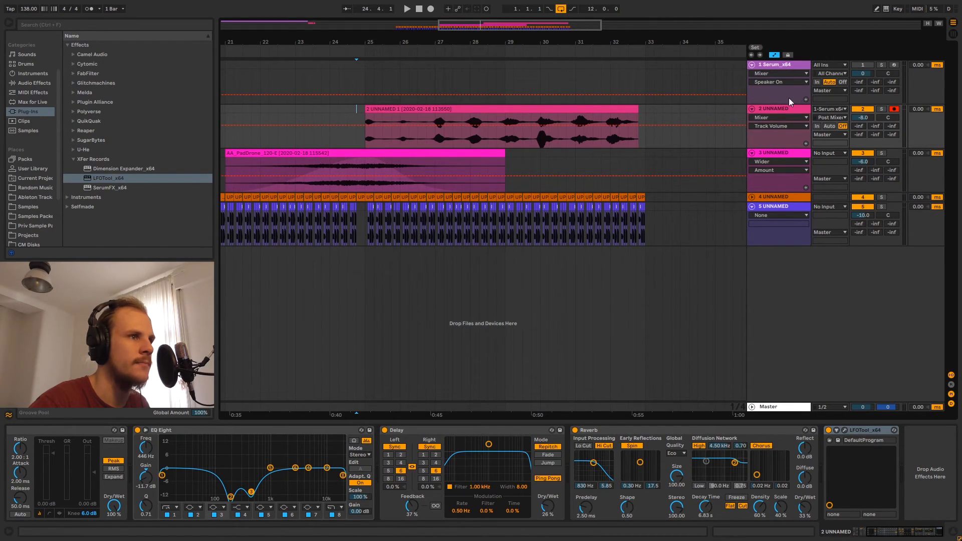
{"action": "left_click", "coordinate": [173, 516]}
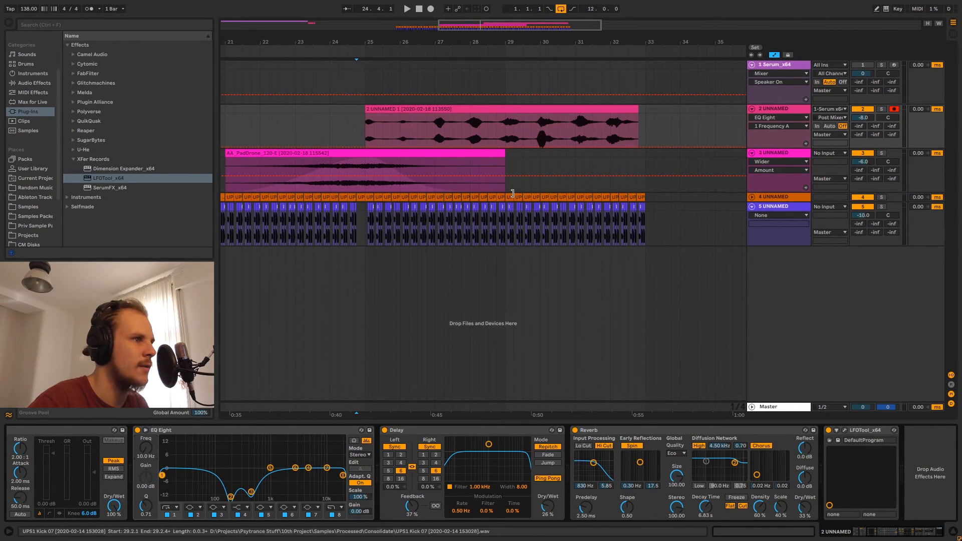
{"action": "left_click", "coordinate": [505, 146]}
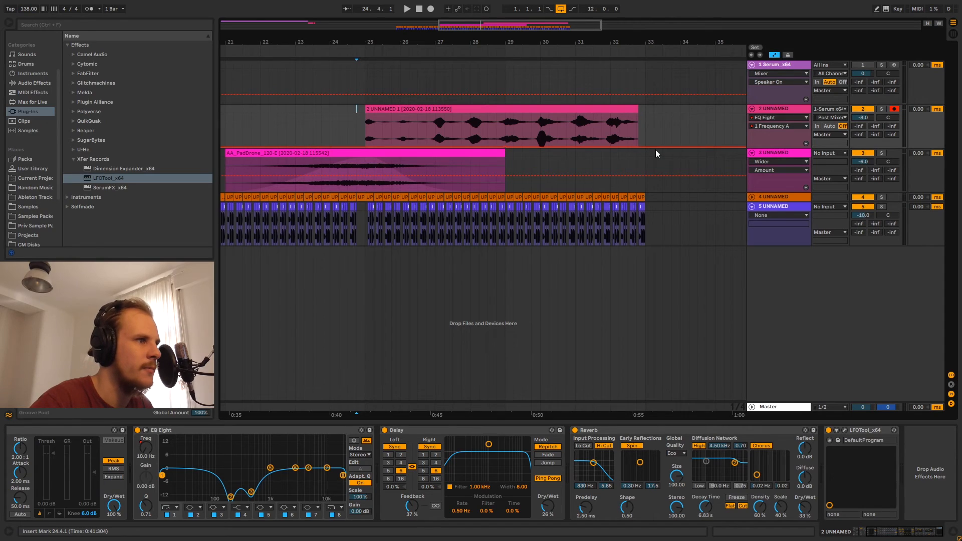
{"action": "left_click_drag", "start_coordinate": [637, 147], "coordinate": [583, 137]}
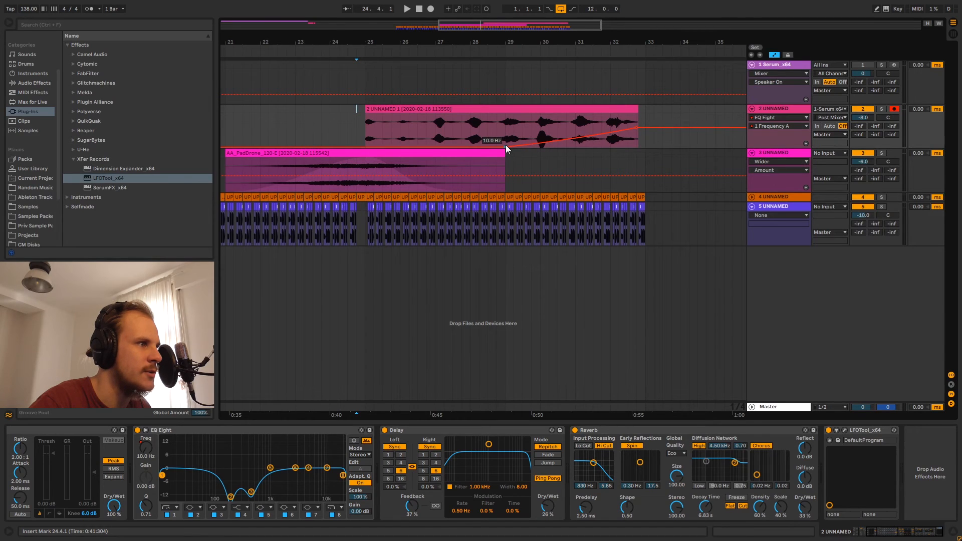
{"action": "left_click_drag", "start_coordinate": [506, 146], "coordinate": [400, 146]}
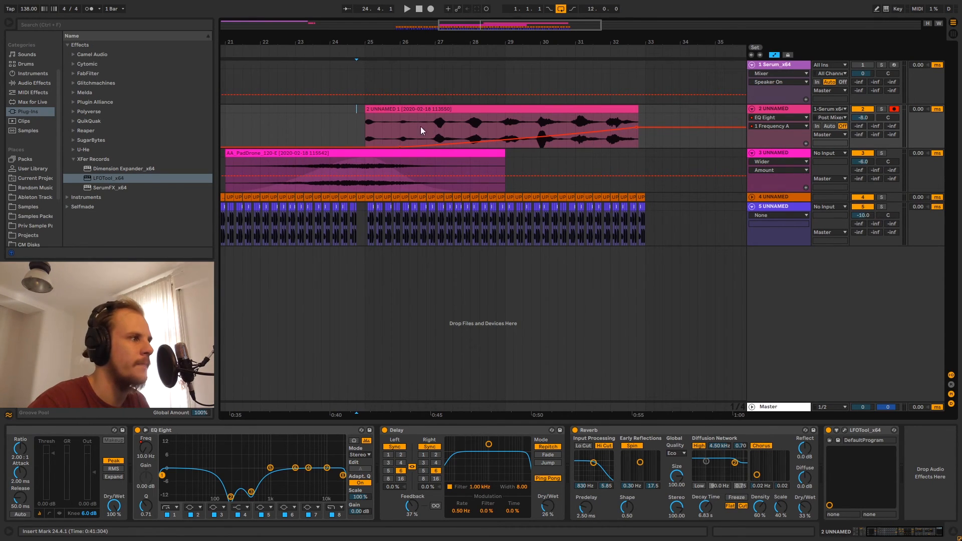
Audition the filter automation with the full mix from 25.1.1 through the end of track 2's clip
{"action": "left_click", "coordinate": [367, 131]}
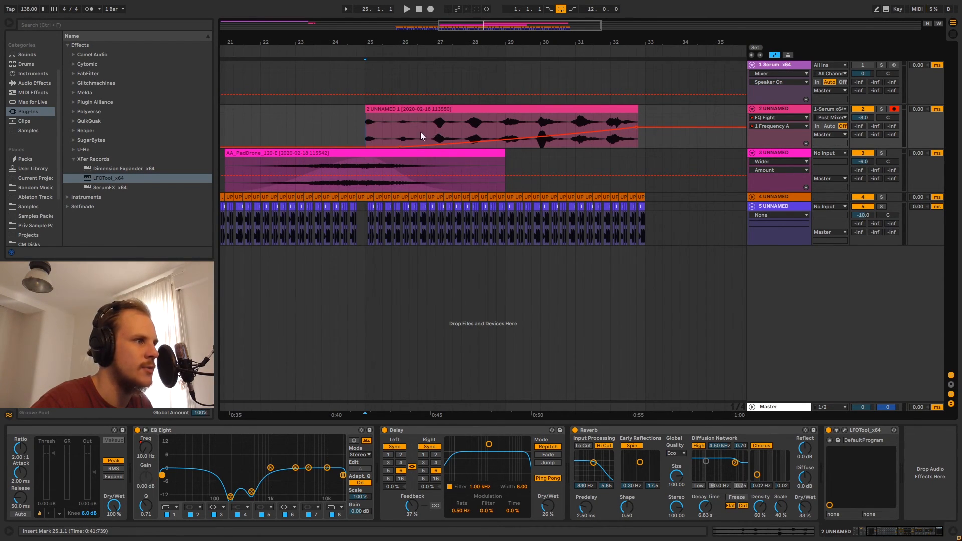
{"action": "key", "text": "space"}
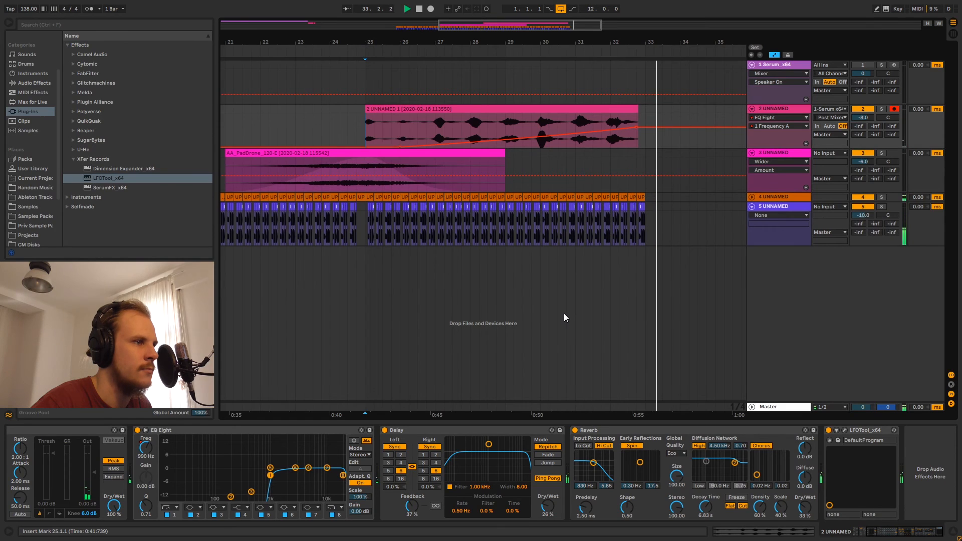
{"action": "key", "text": "space"}
Set the playback start to 17.1.1, at the beginning of the kick and bass section
{"action": "left_click_drag", "start_coordinate": [405, 44], "coordinate": [482, 18]}
{"action": "left_click", "coordinate": [356, 114]}
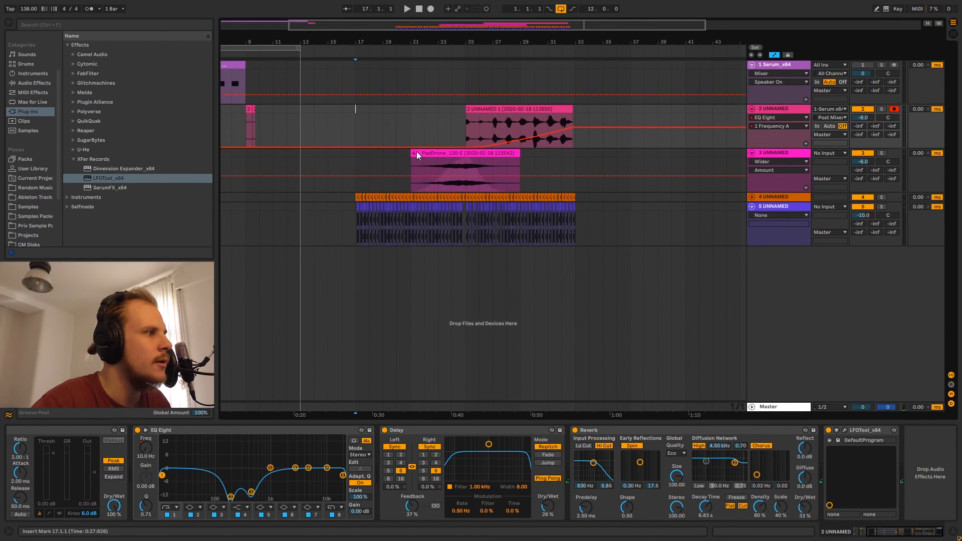